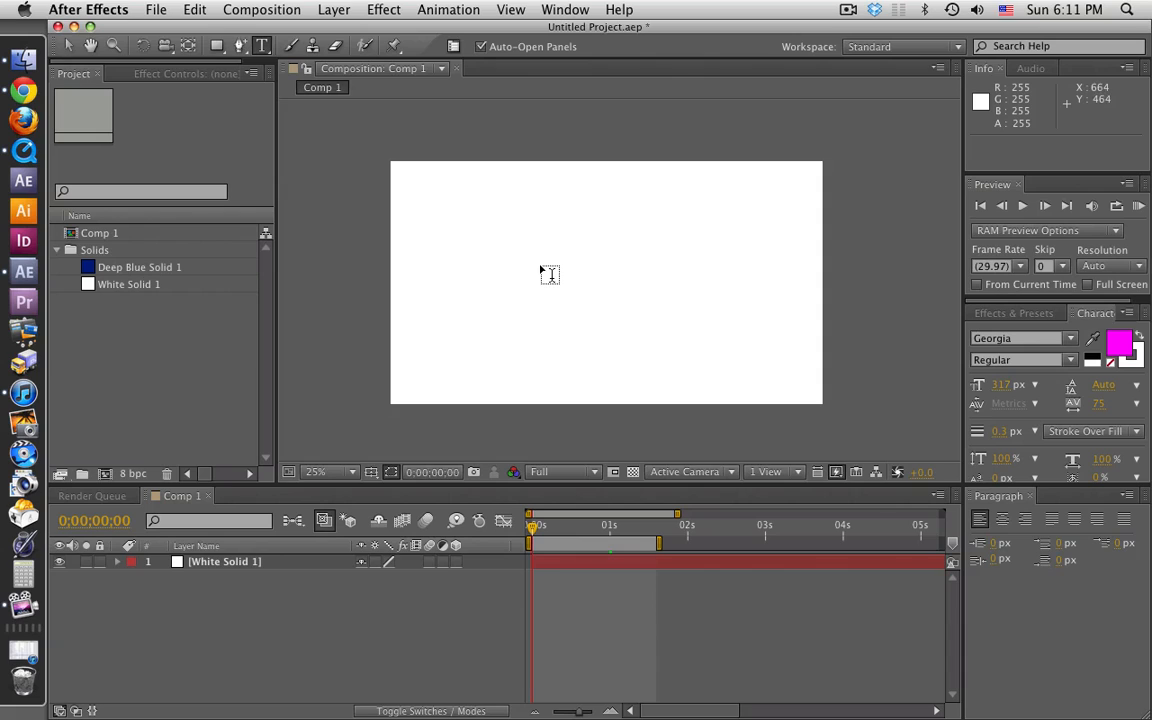
# Step: Create a text layer reading "text" in the composition and move it near the center, at about position 644, 588
pyautogui.click(548, 273)
pyautogui.write('t ext')
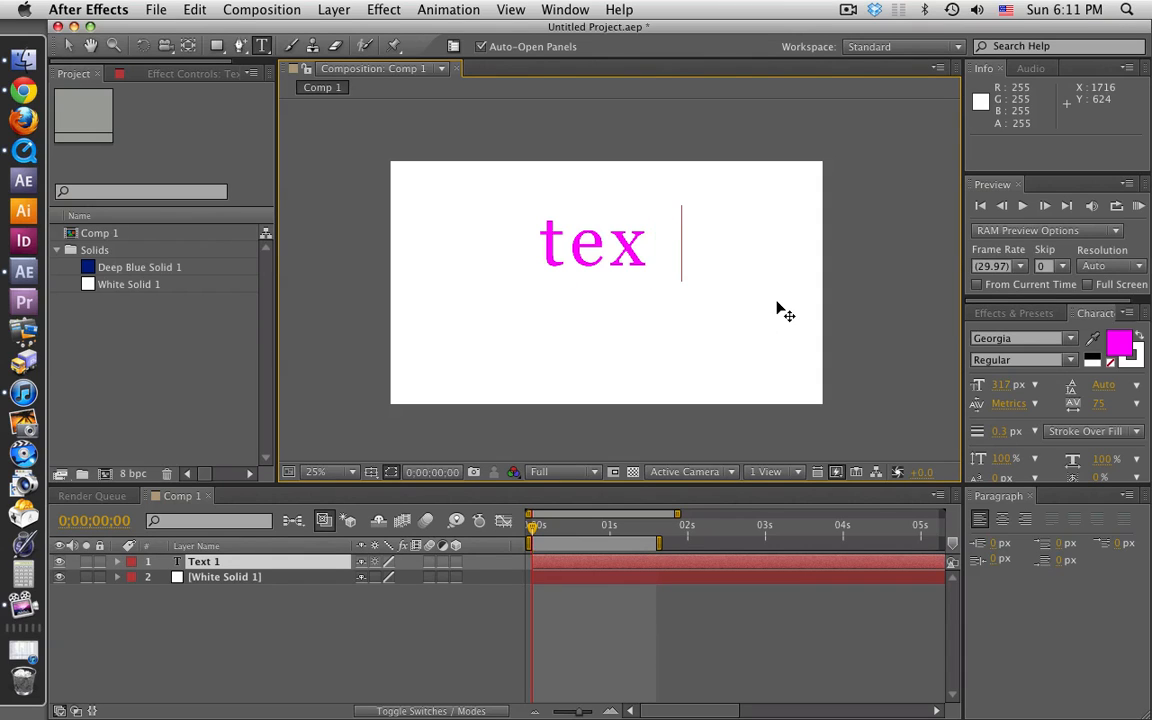
pyautogui.click(67, 45)
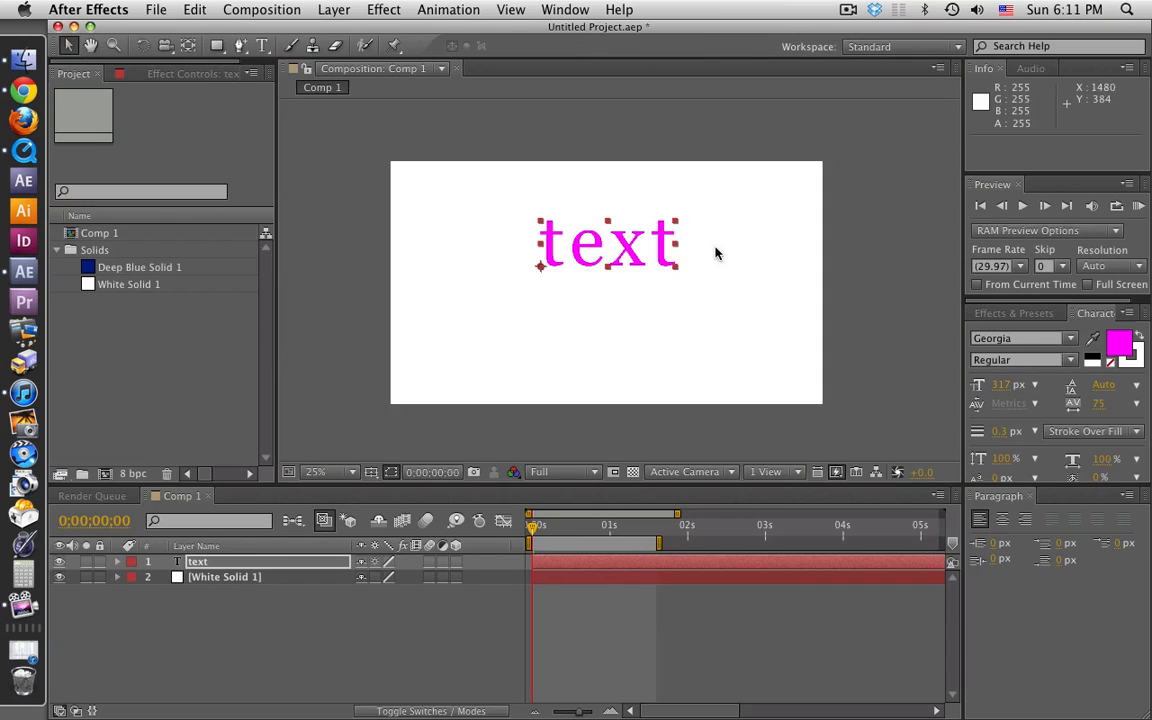
pyautogui.moveTo(645, 262); pyautogui.dragTo(635, 290)
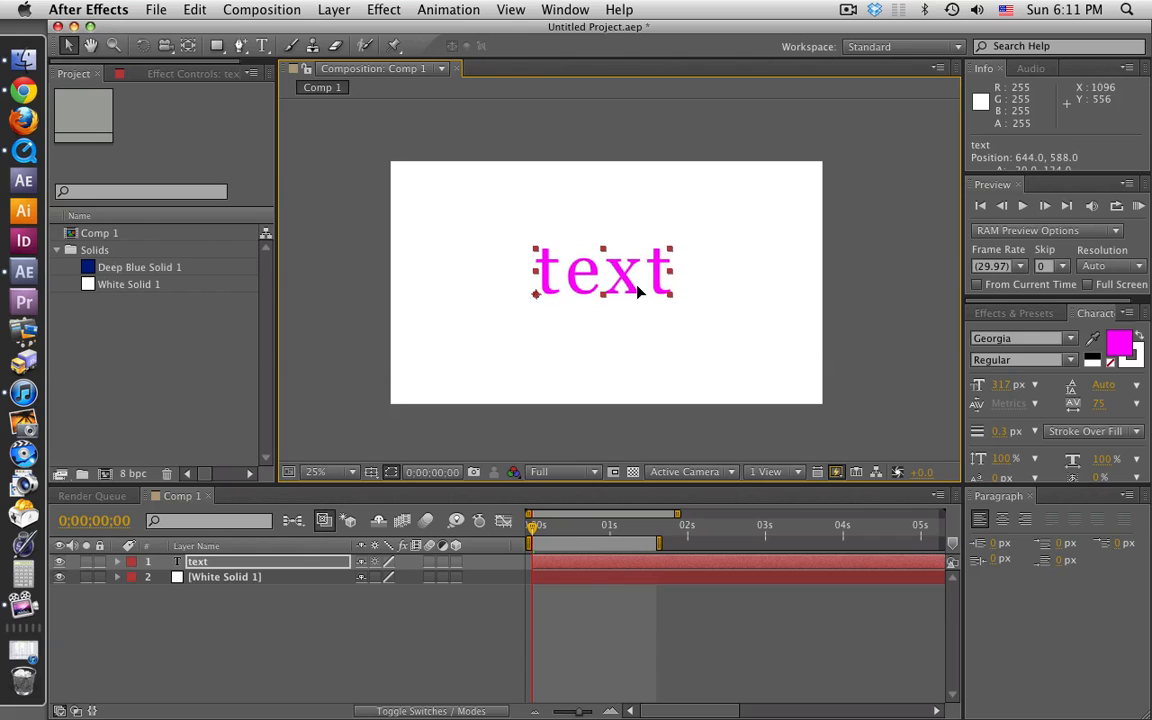
pyautogui.click(347, 622)
# Step: Duplicate the text layer and set the copy's fill color to blue (1200FF)
pyautogui.click(204, 563)
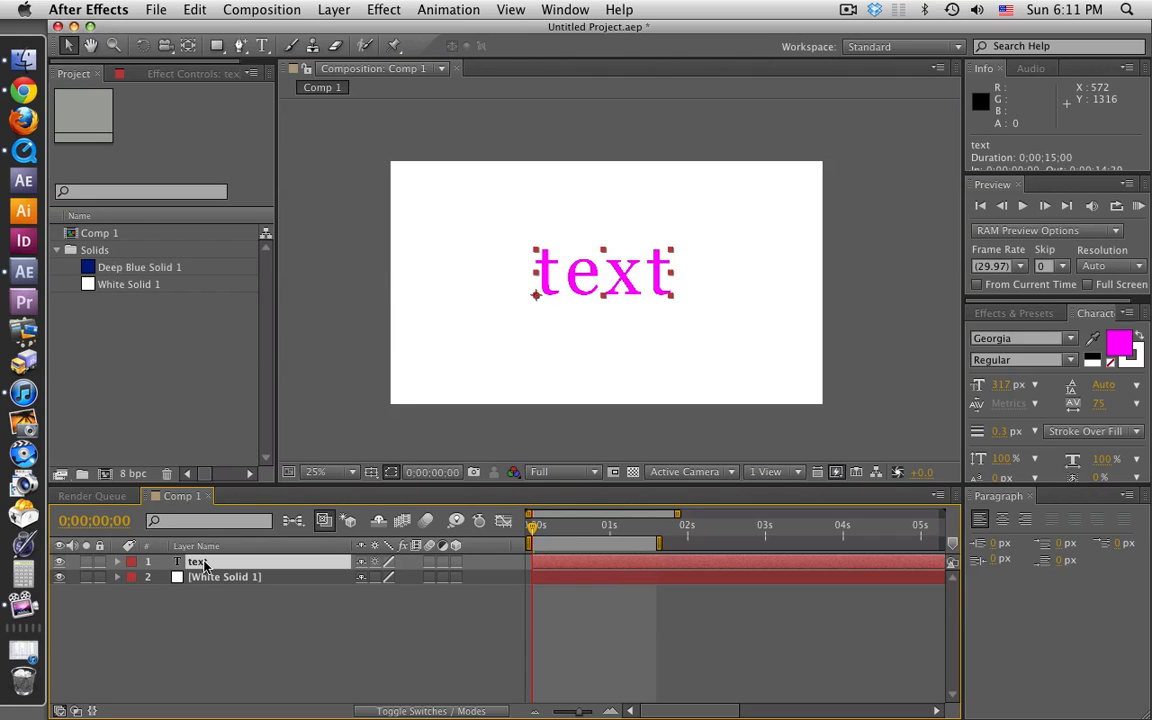
pyautogui.click(205, 615)
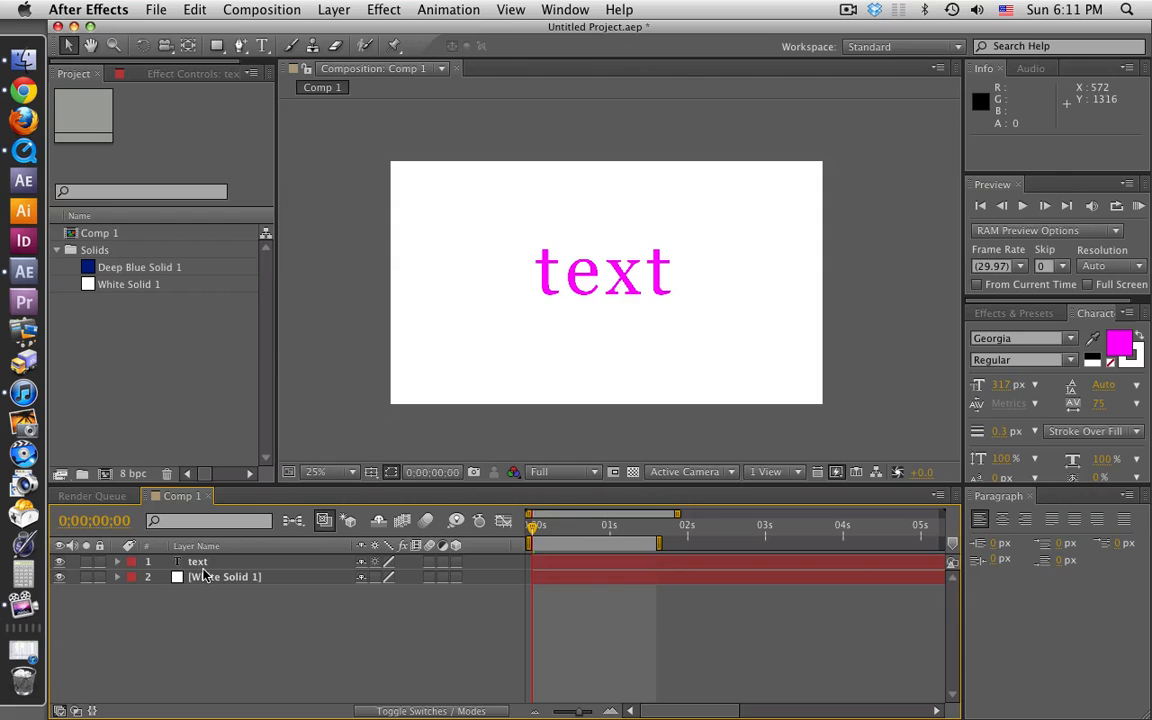
pyautogui.click(203, 564)
pyautogui.press('super+d')
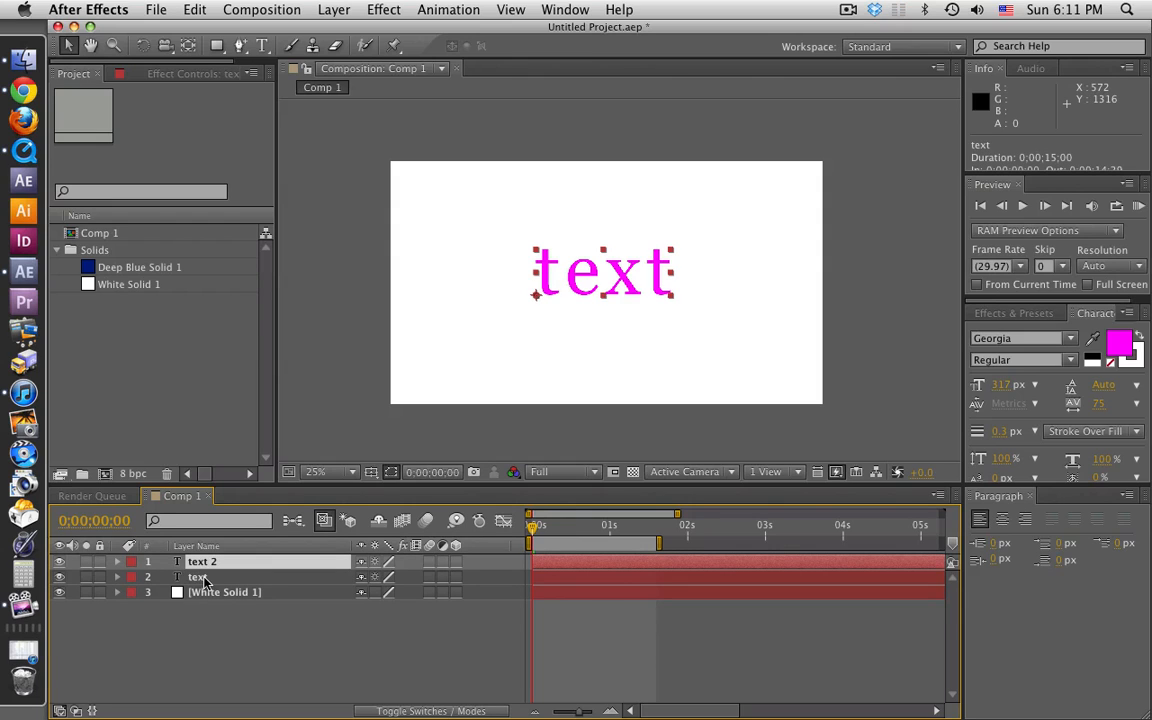
pyautogui.click(1118, 346)
pyautogui.click(951, 428)
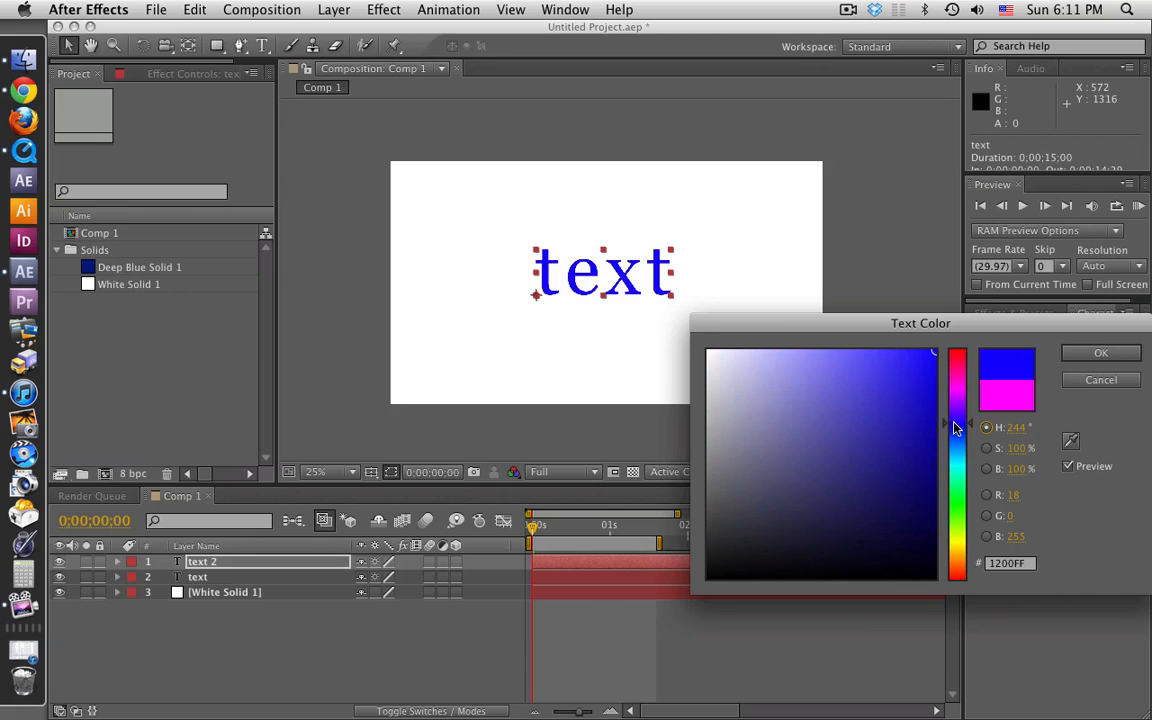
pyautogui.click(1100, 353)
pyautogui.click(413, 625)
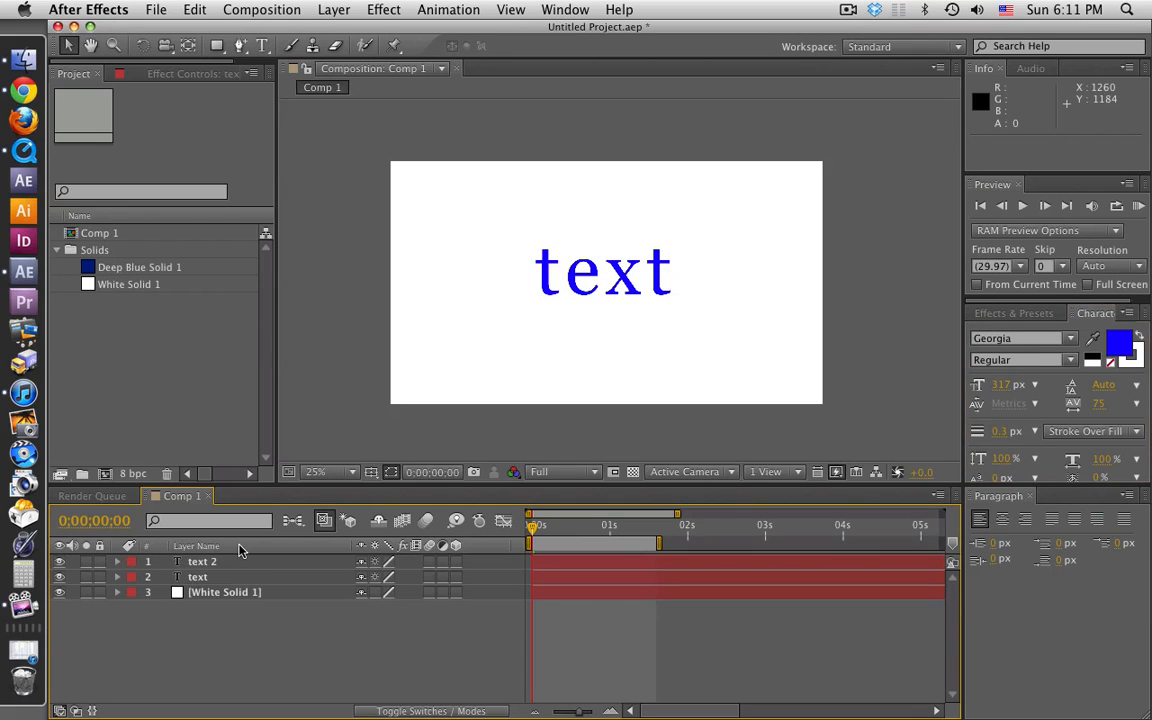
# Step: Rename the duplicated text layer "text blue" and hide it
pyautogui.click(149, 562)
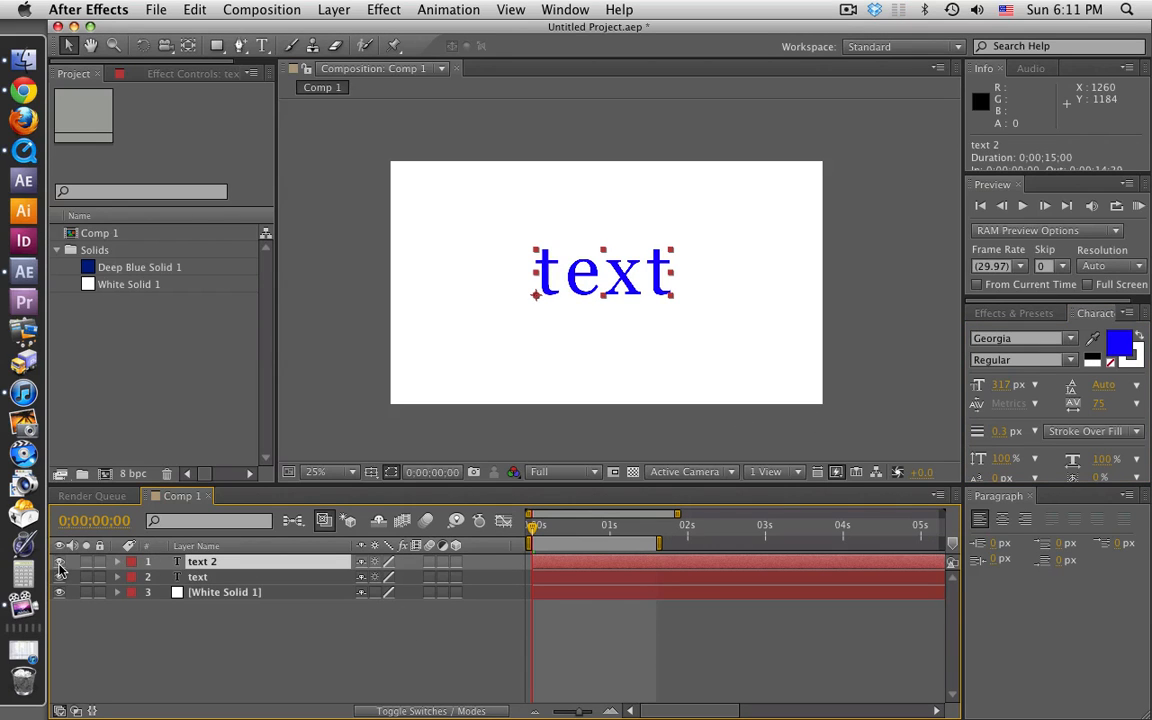
pyautogui.press('Return')
pyautogui.write('text')
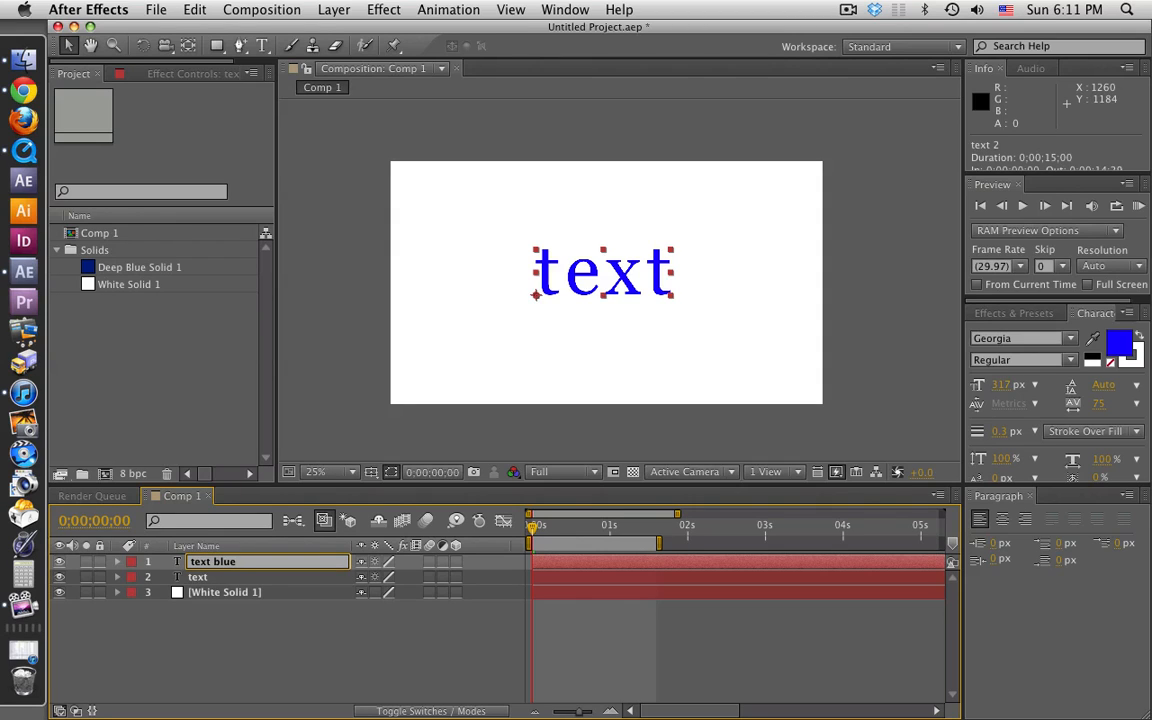
pyautogui.click(60, 562)
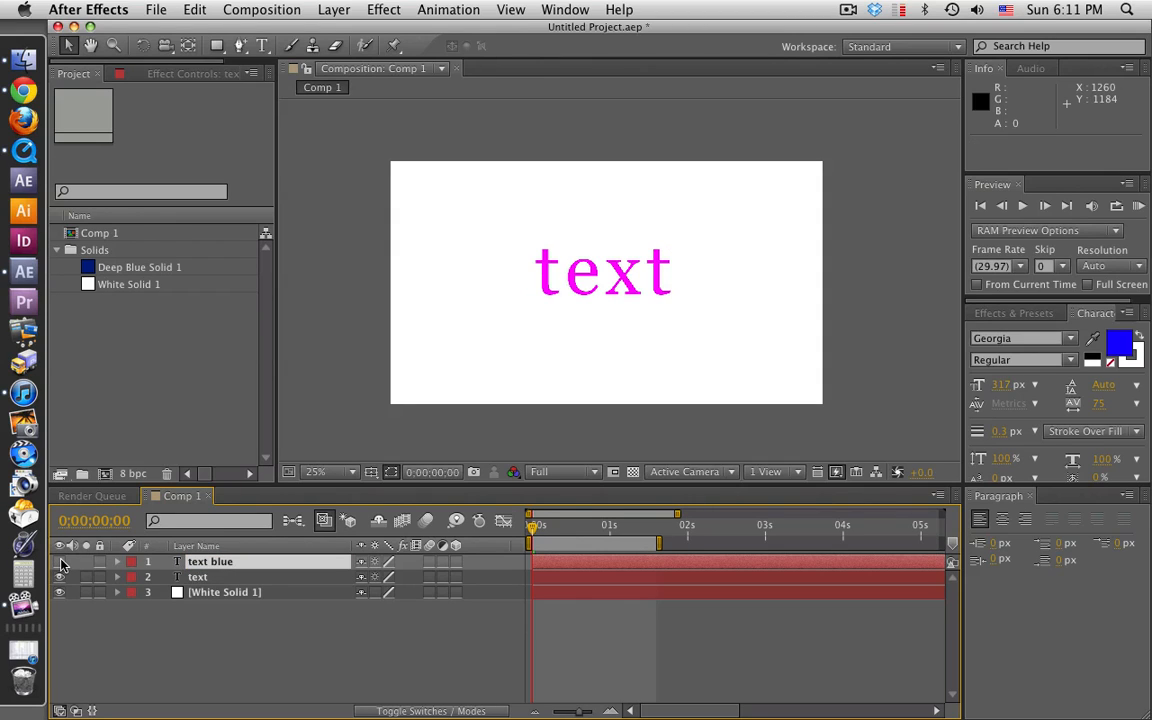
# Step: Rename the original text layer "text pink" and make the text blue layer visible again
pyautogui.click(197, 578)
pyautogui.press('Return')
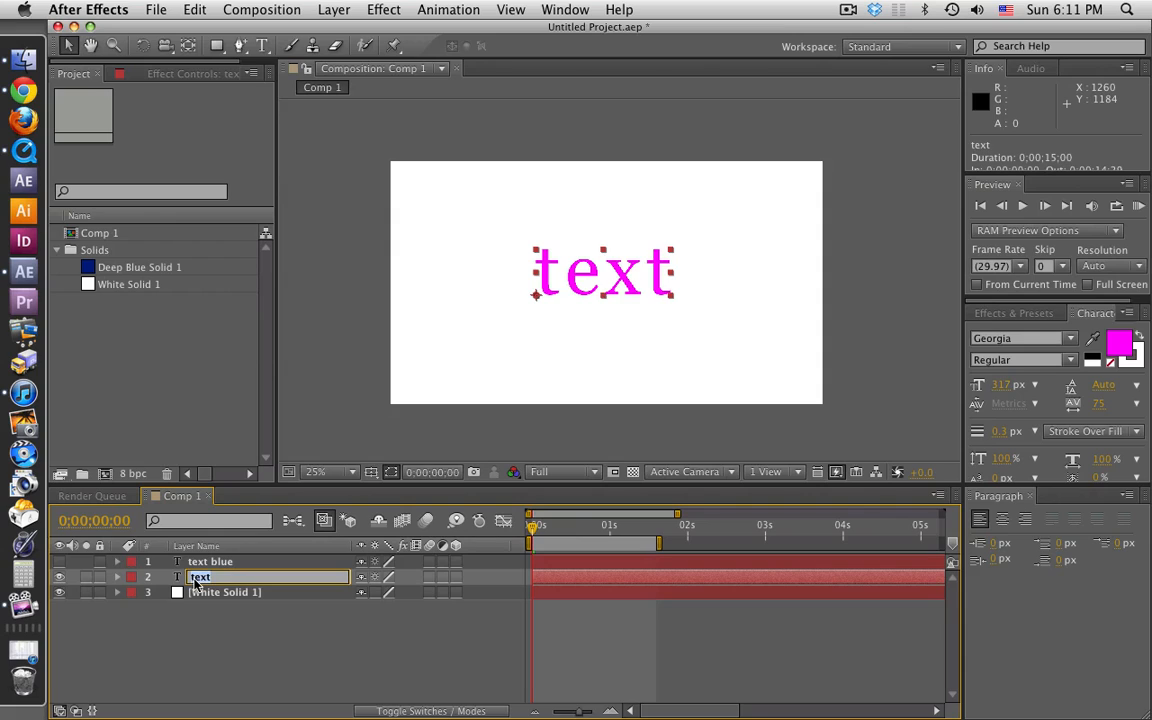
pyautogui.press('Right')
pyautogui.write('pink')
pyautogui.press('Return')
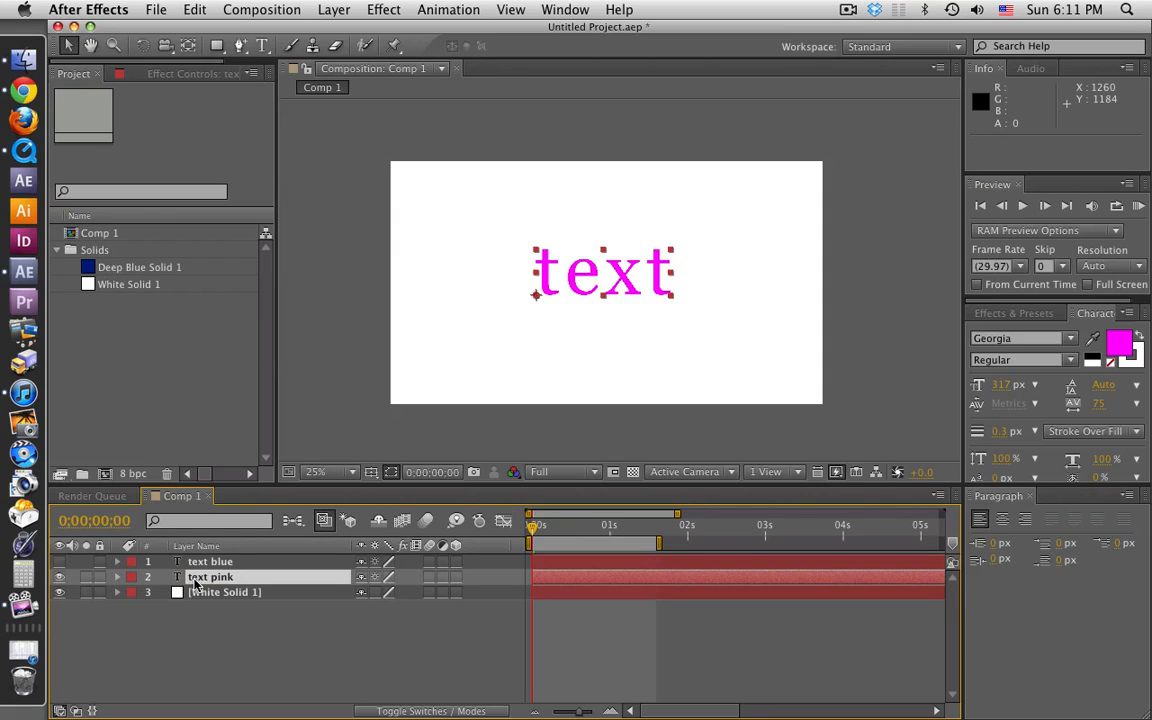
pyautogui.click(59, 562)
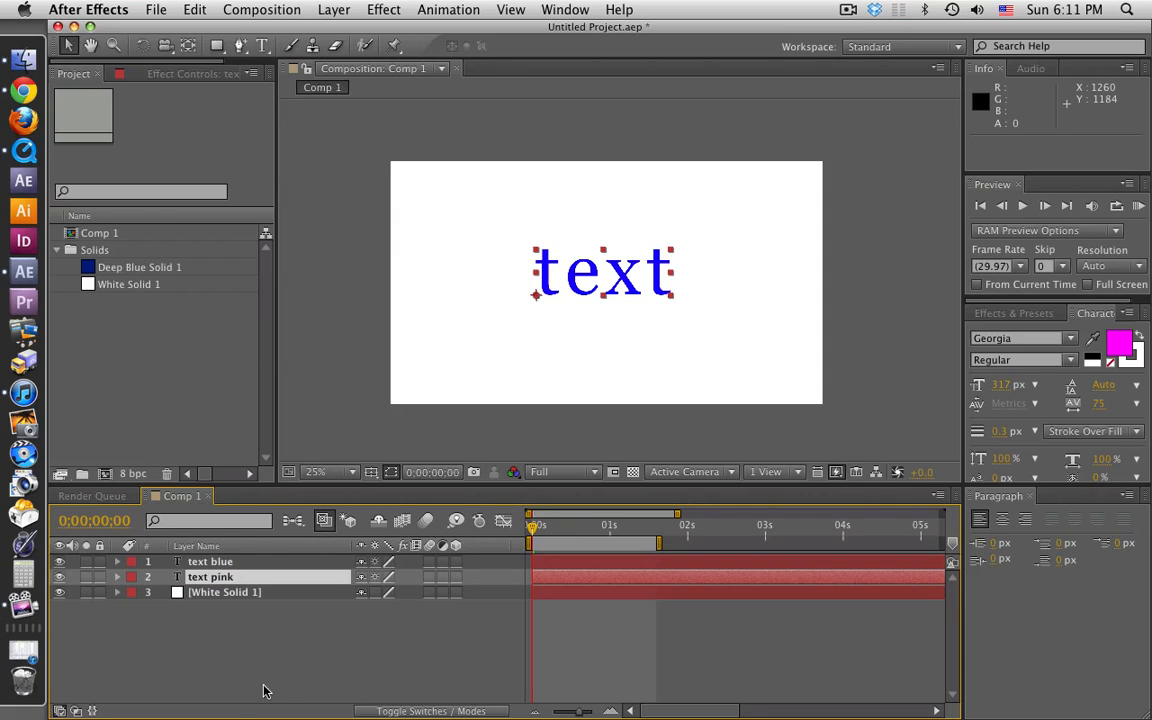
# Step: Reveal the text blue layer's Opacity and start keyframing it at 0;00;00;00
pyautogui.press('.')
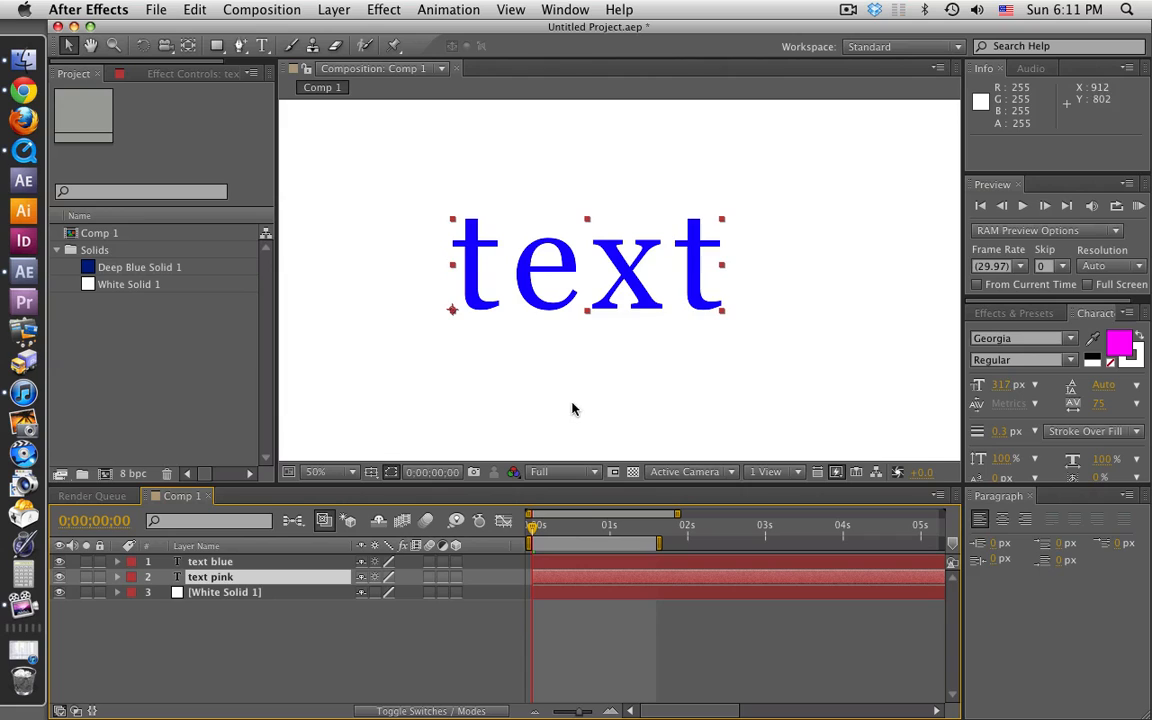
pyautogui.press(',')
pyautogui.click(183, 686)
pyautogui.click(200, 563)
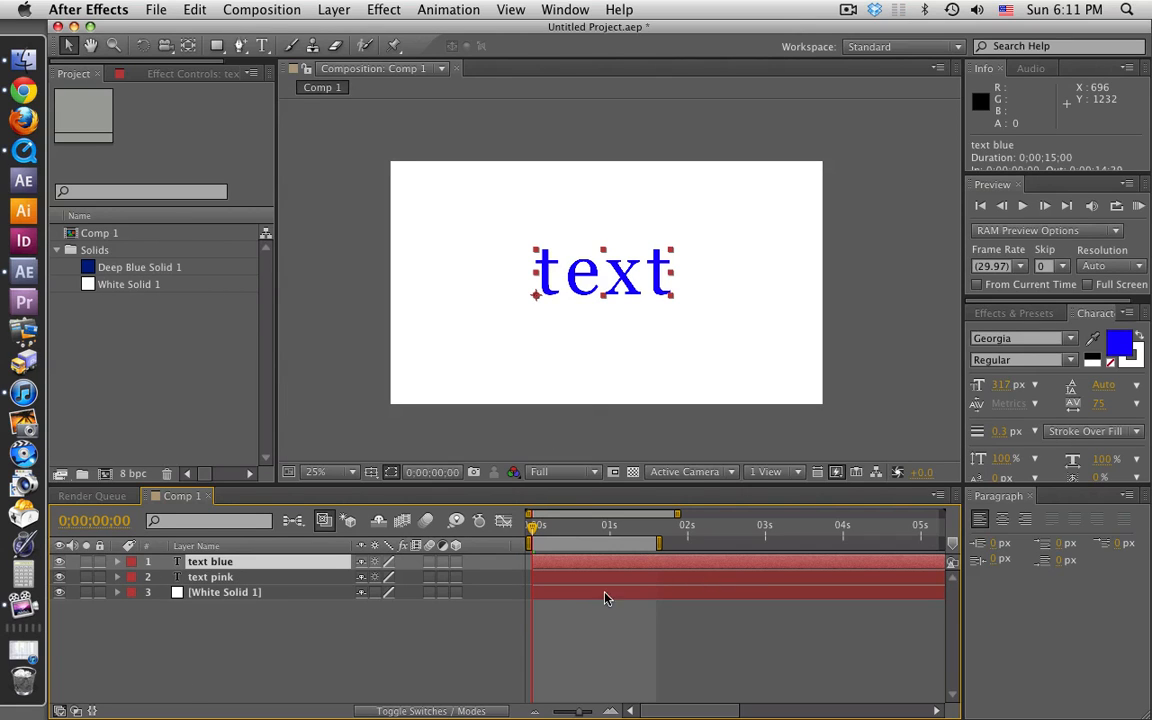
pyautogui.press('t')
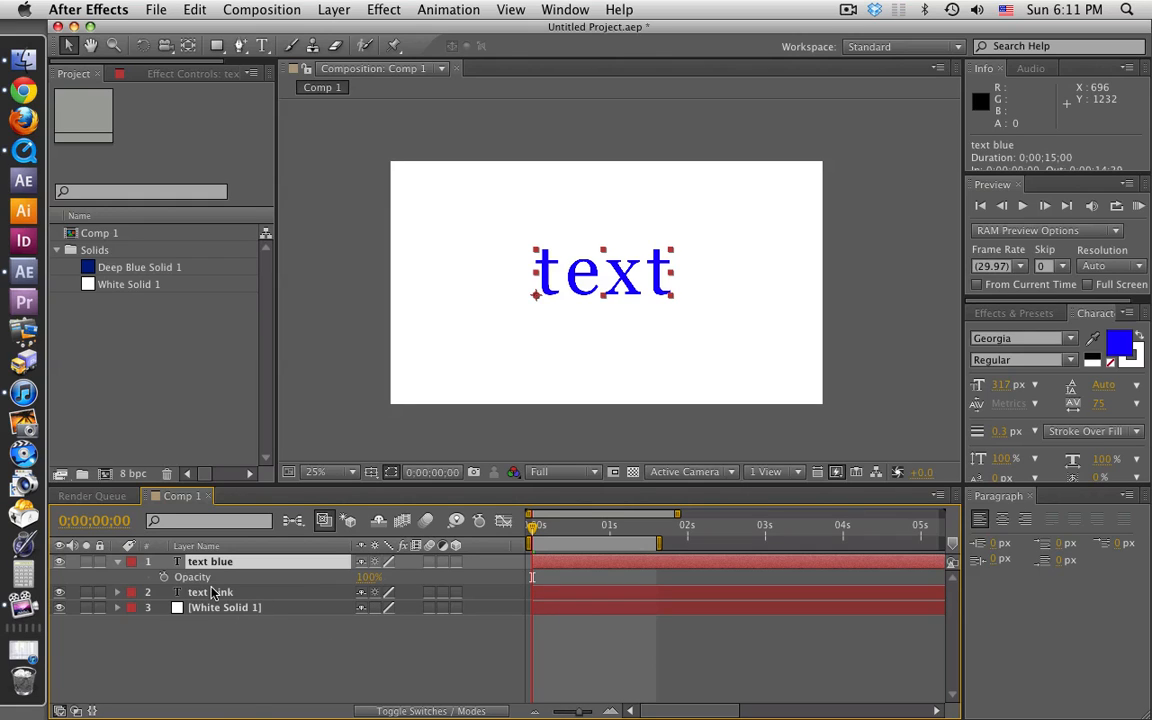
pyautogui.click(164, 577)
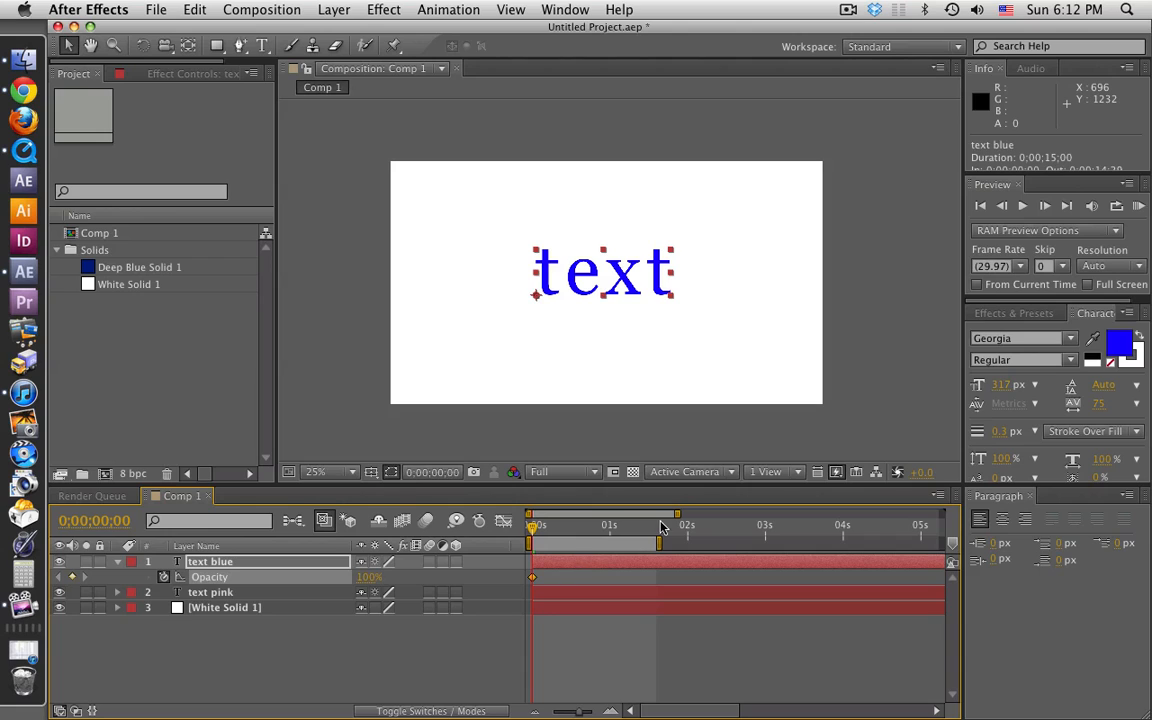
# Step: Extend the work area's end to 0;00;03;05 and add a 0% opacity keyframe to text blue at 0;00;00;10
pyautogui.moveTo(659, 543); pyautogui.dragTo(783, 543)
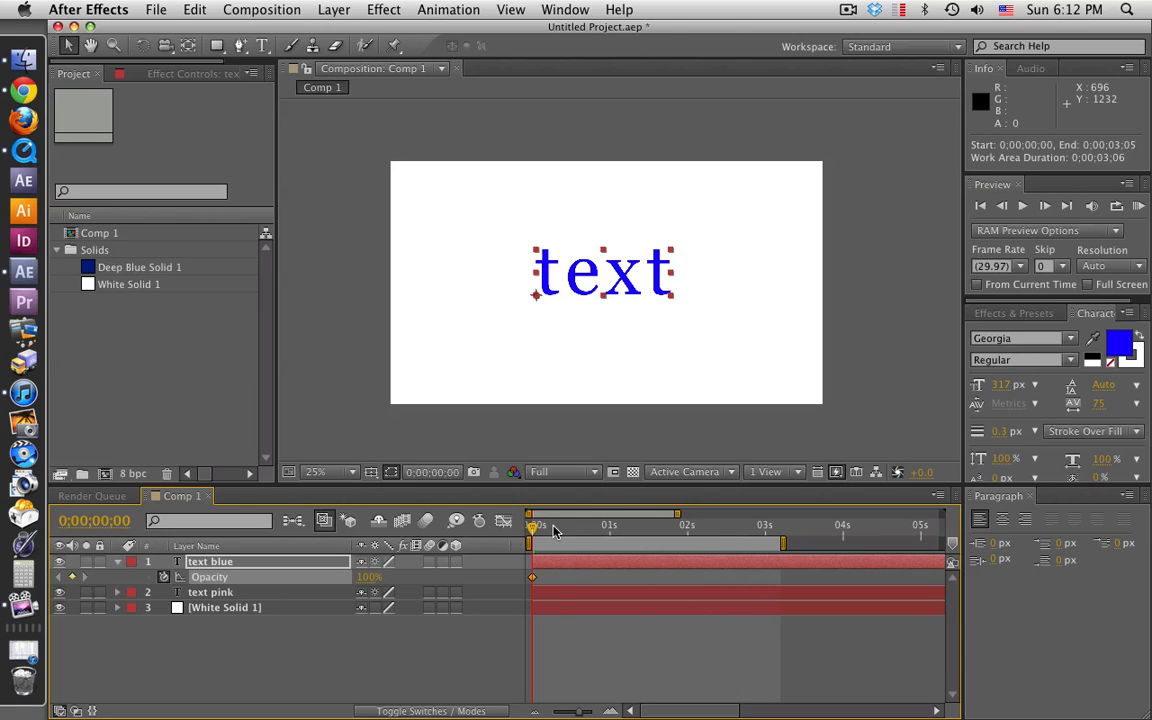
pyautogui.hotkey('shift', 'pagedown')
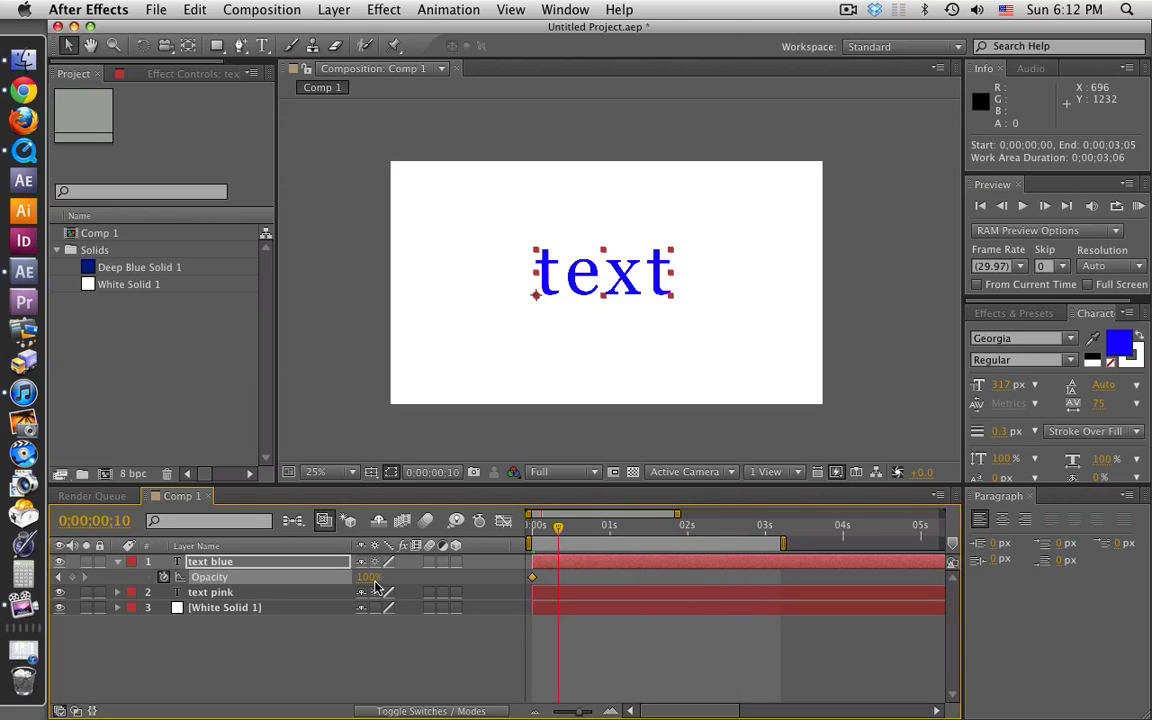
pyautogui.moveTo(369, 577); pyautogui.dragTo(280, 585)
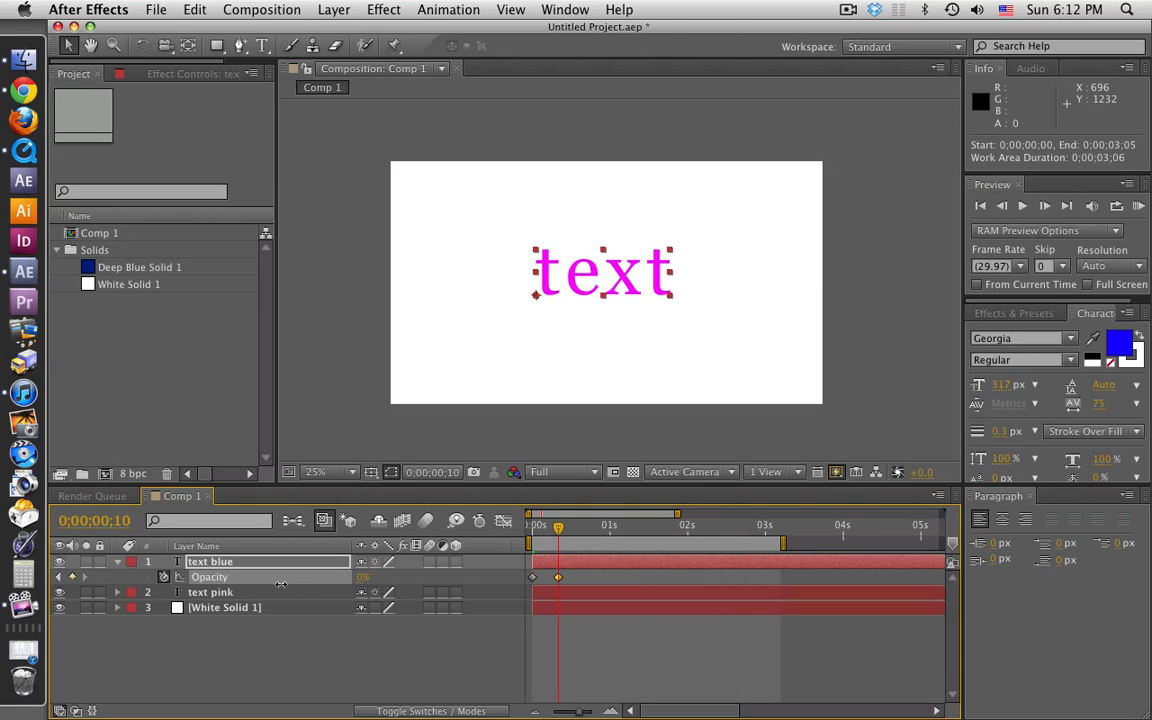
# Step: Add a 100% opacity keyframe to the text blue layer at 0;00;00;21
pyautogui.click(586, 525)
pyautogui.click(362, 579)
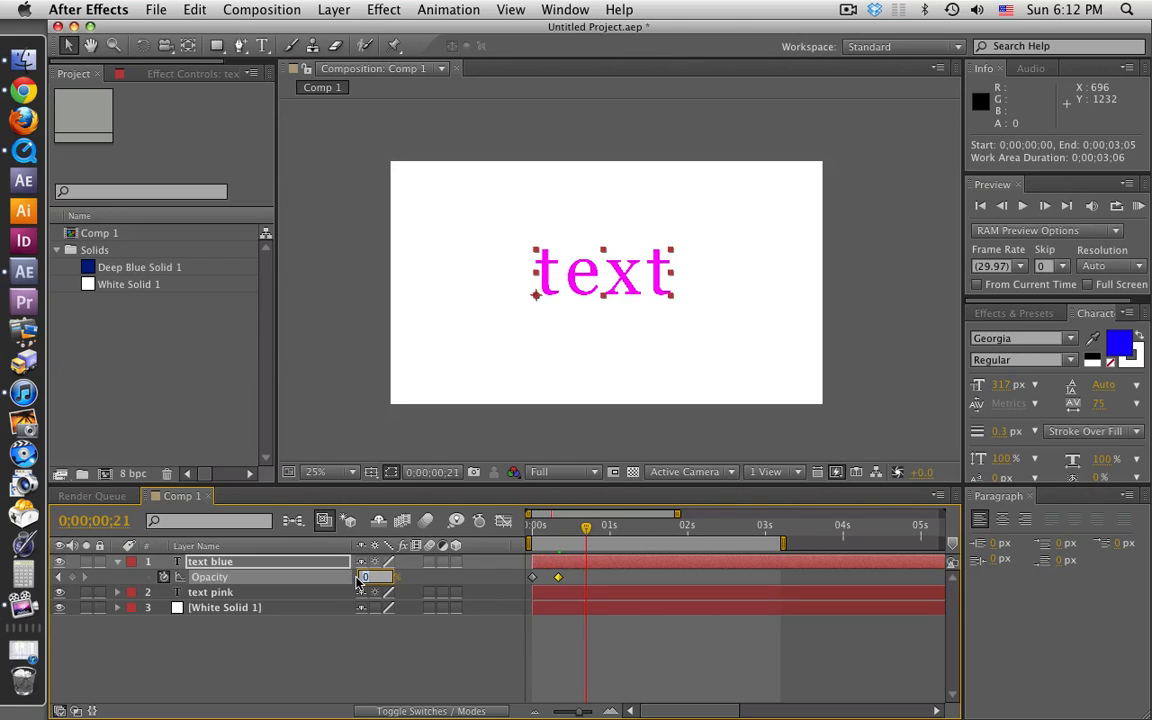
pyautogui.write('100')
pyautogui.press('Return')
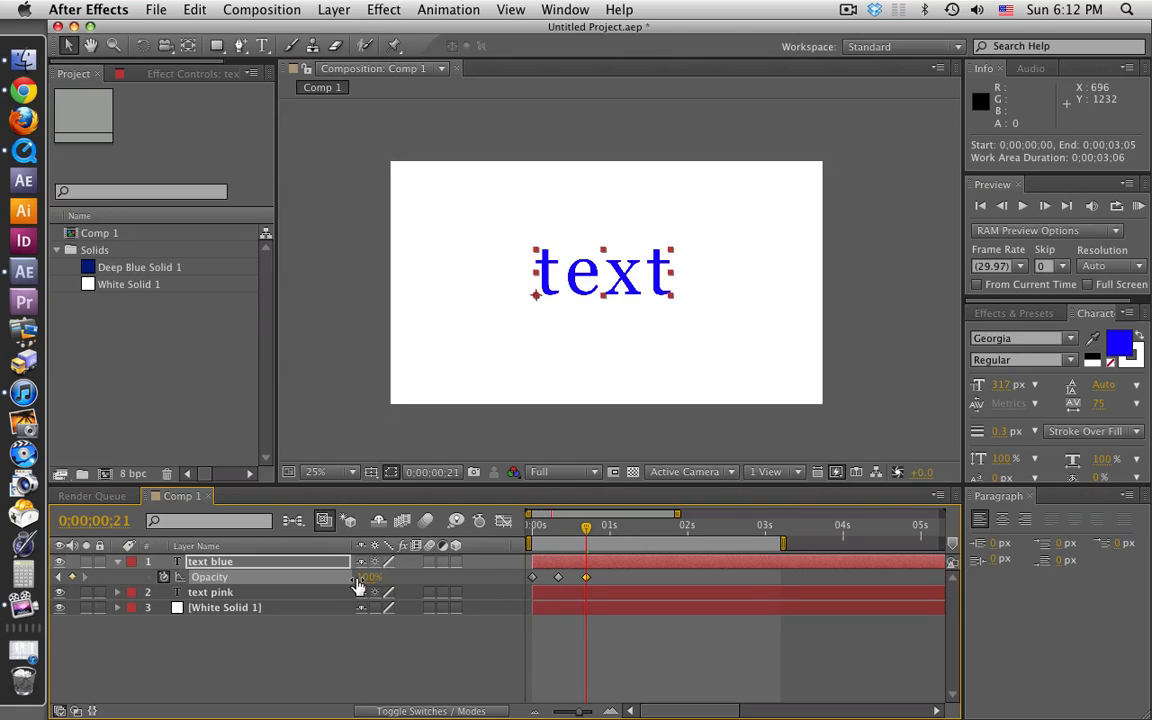
# Step: Add a 0% opacity keyframe to the text blue layer at 0;00;01;02 and deselect the keyframes
pyautogui.click(614, 528)
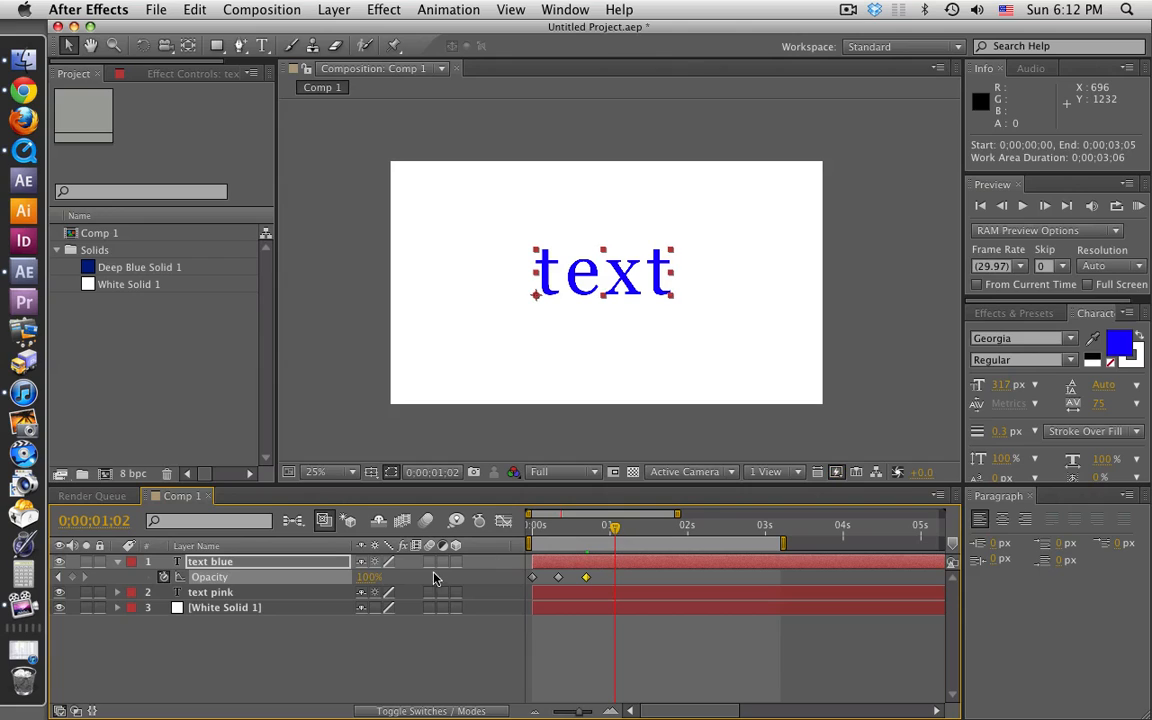
pyautogui.click(368, 578)
pyautogui.write('0')
pyautogui.press('Return')
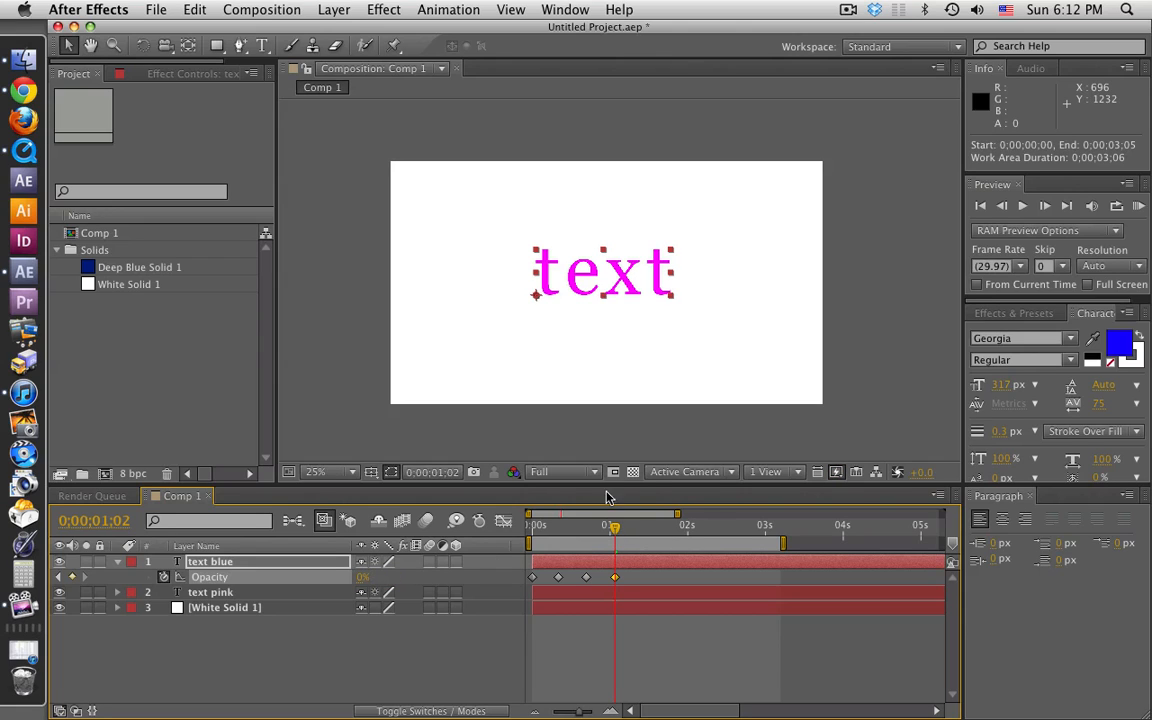
pyautogui.click(674, 582)
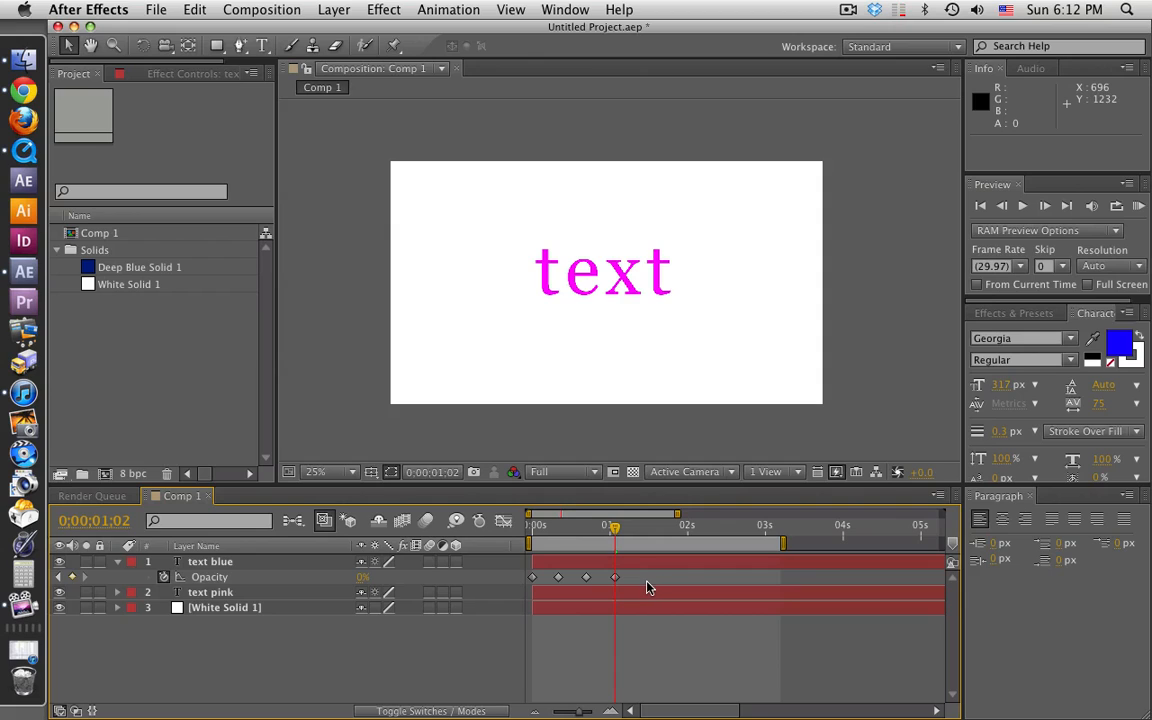
# Step: Copy all four opacity keyframes of the text blue layer and paste them at 0;00;01;13
pyautogui.moveTo(647, 586); pyautogui.dragTo(530, 578)
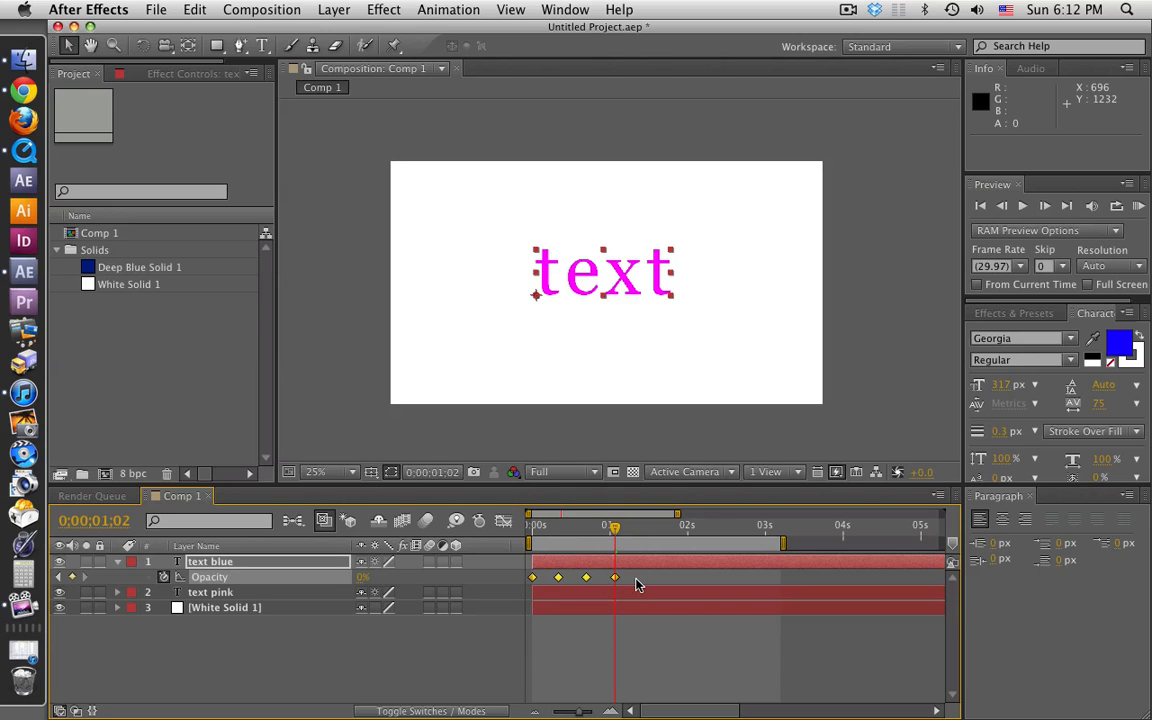
pyautogui.press('cmd+c')
pyautogui.click(642, 527)
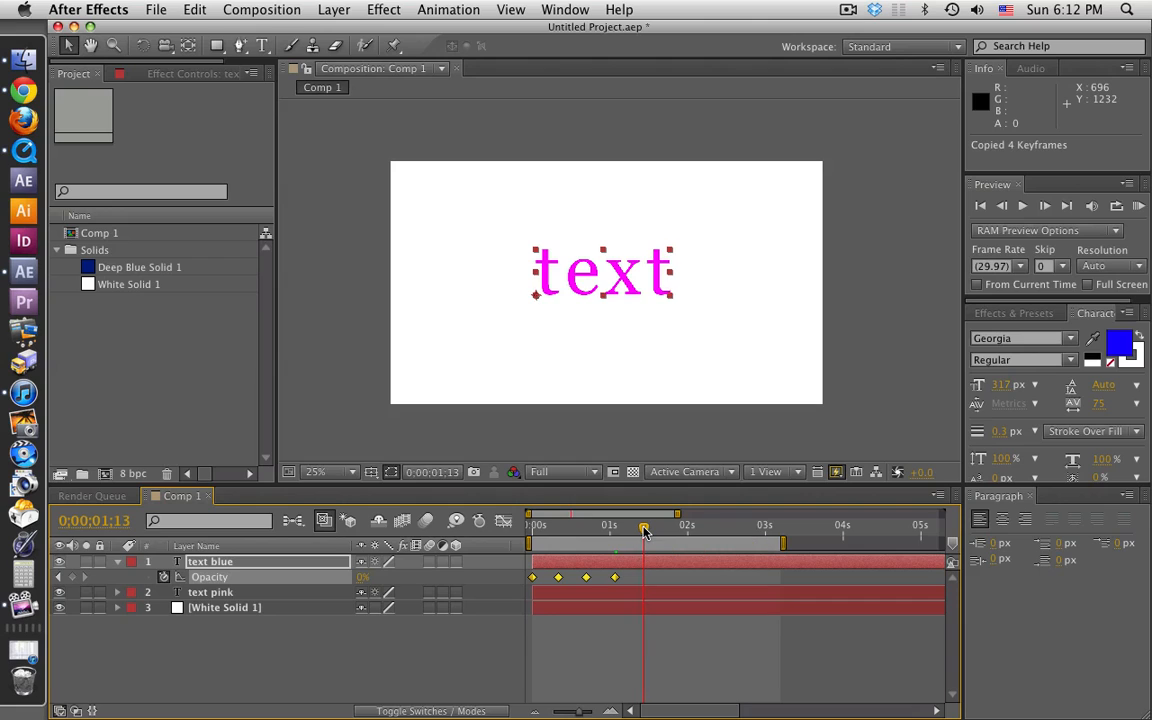
pyautogui.moveTo(642, 530); pyautogui.dragTo(645, 531)
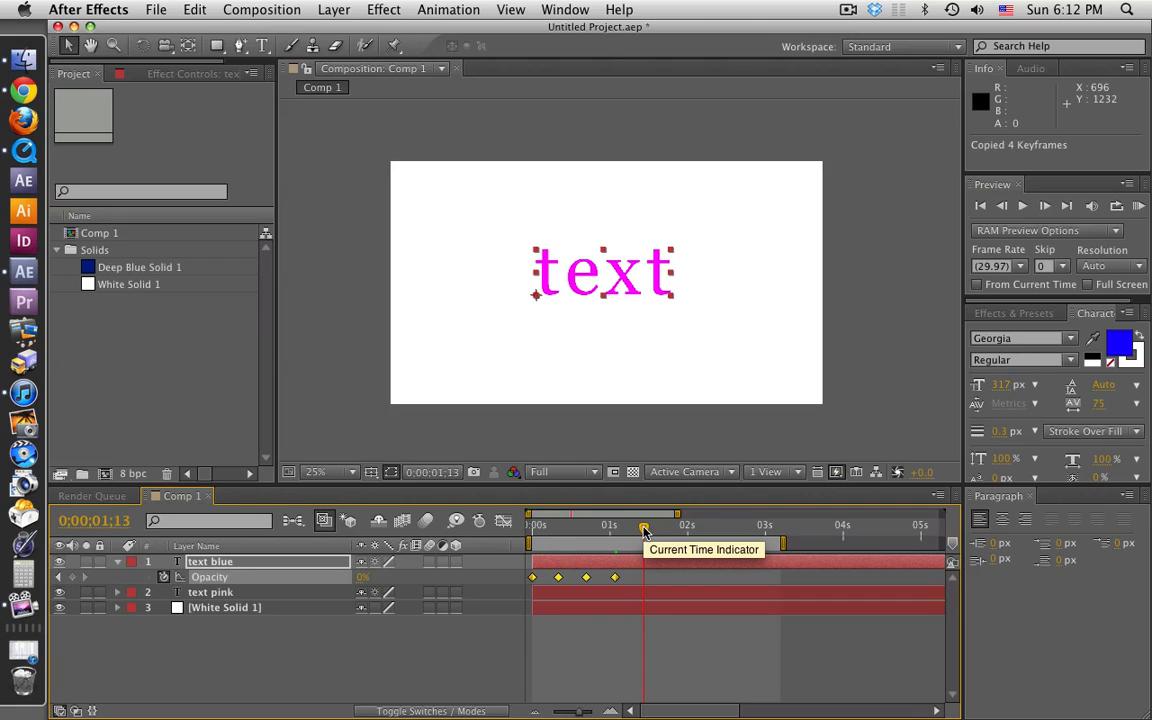
pyautogui.press('cmd+v')
pyautogui.click(679, 626)
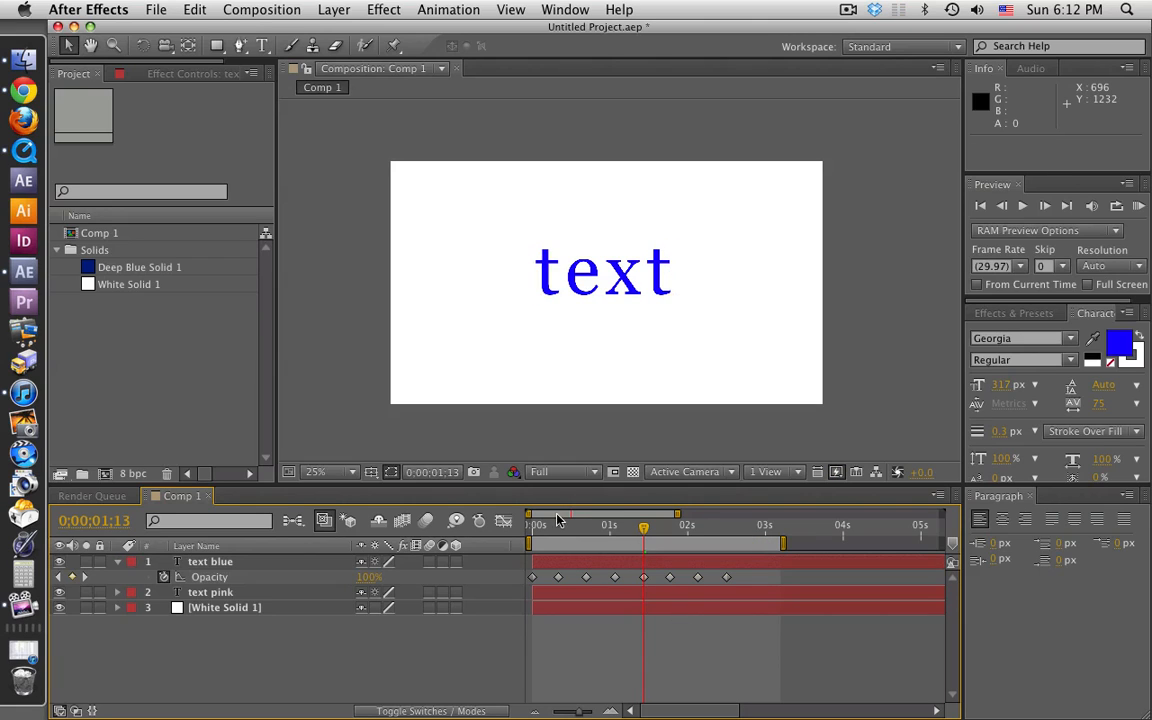
# Step: Scrub through the text blue layer's opacity keyframes from 0;00;00;00 to 0;00;00;21 to check the color change
pyautogui.click(531, 530)
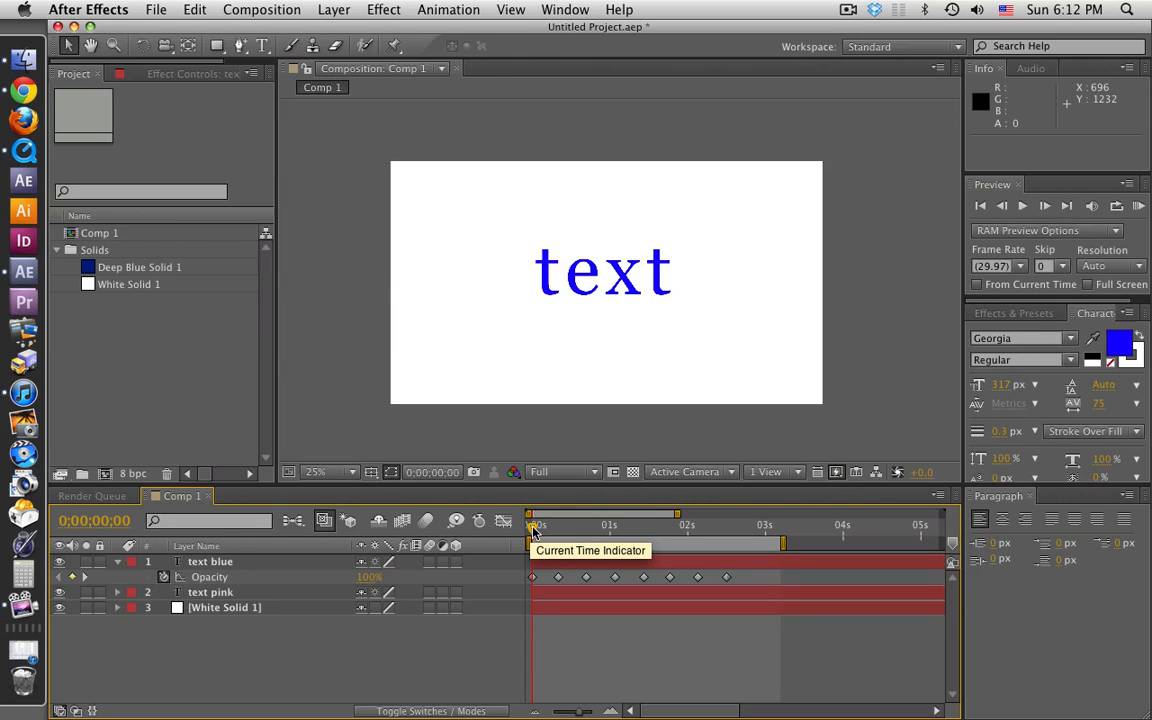
pyautogui.moveTo(533, 531)
pyautogui.mouseDown()
pyautogui.moveTo(726, 533)
pyautogui.moveTo(535, 538)
pyautogui.mouseUp()
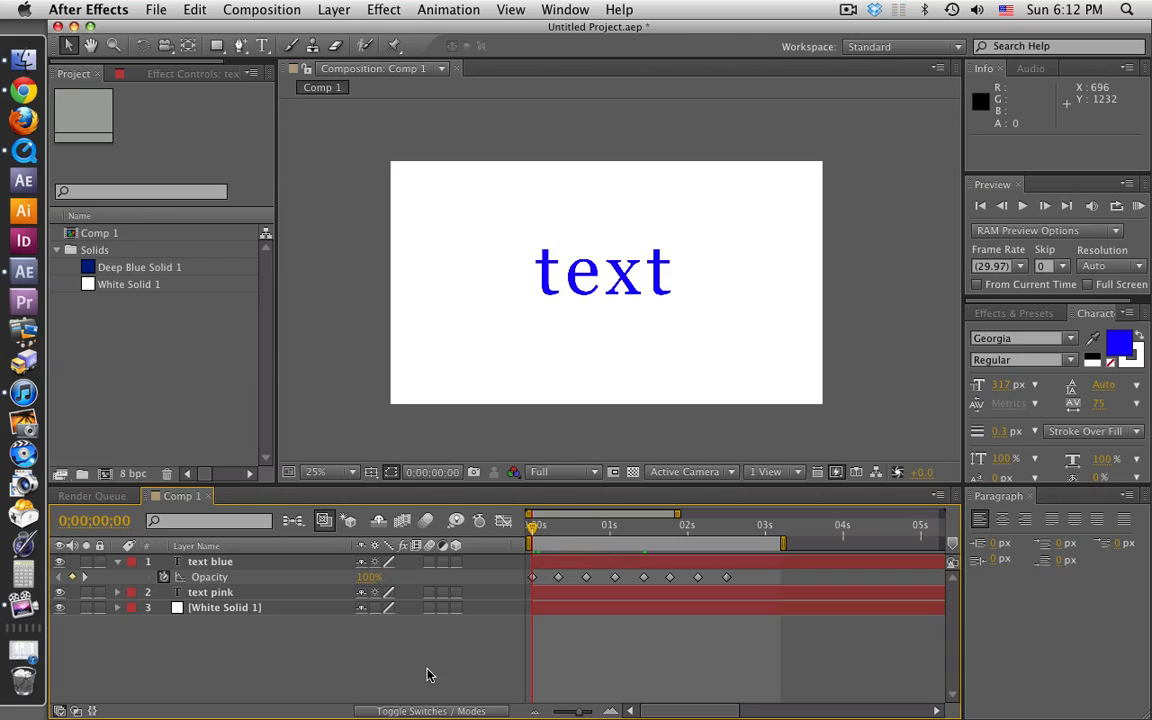
pyautogui.click(241, 566)
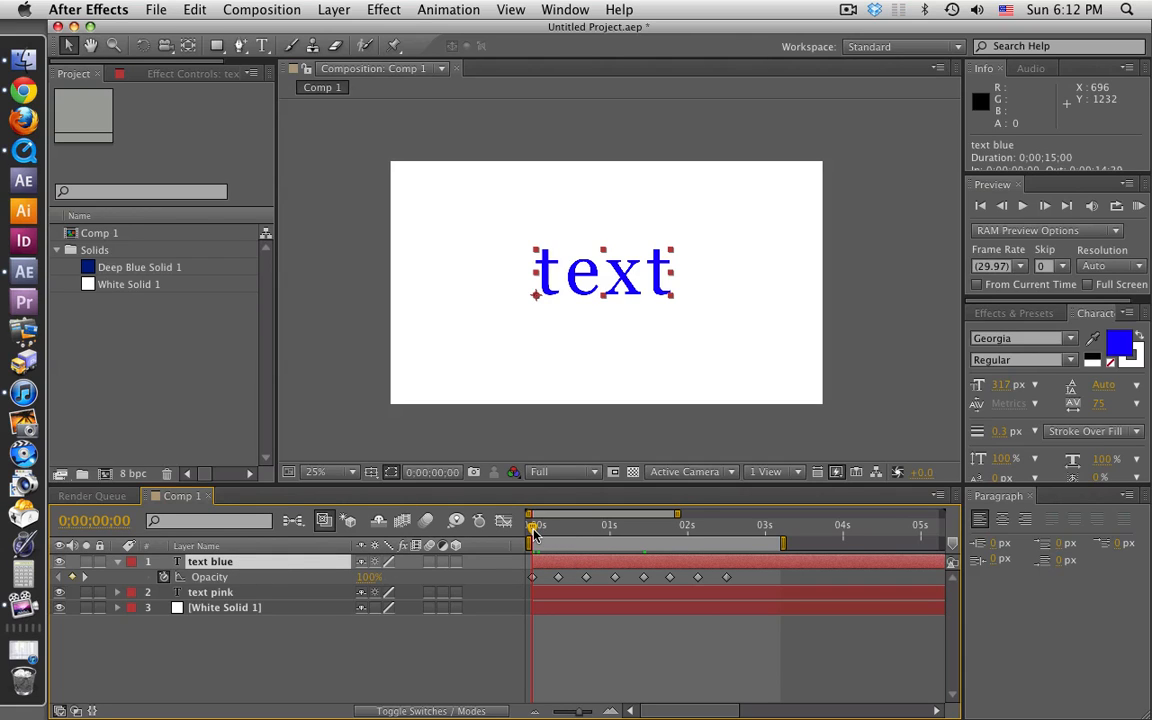
pyautogui.moveTo(533, 531); pyautogui.dragTo(560, 532)
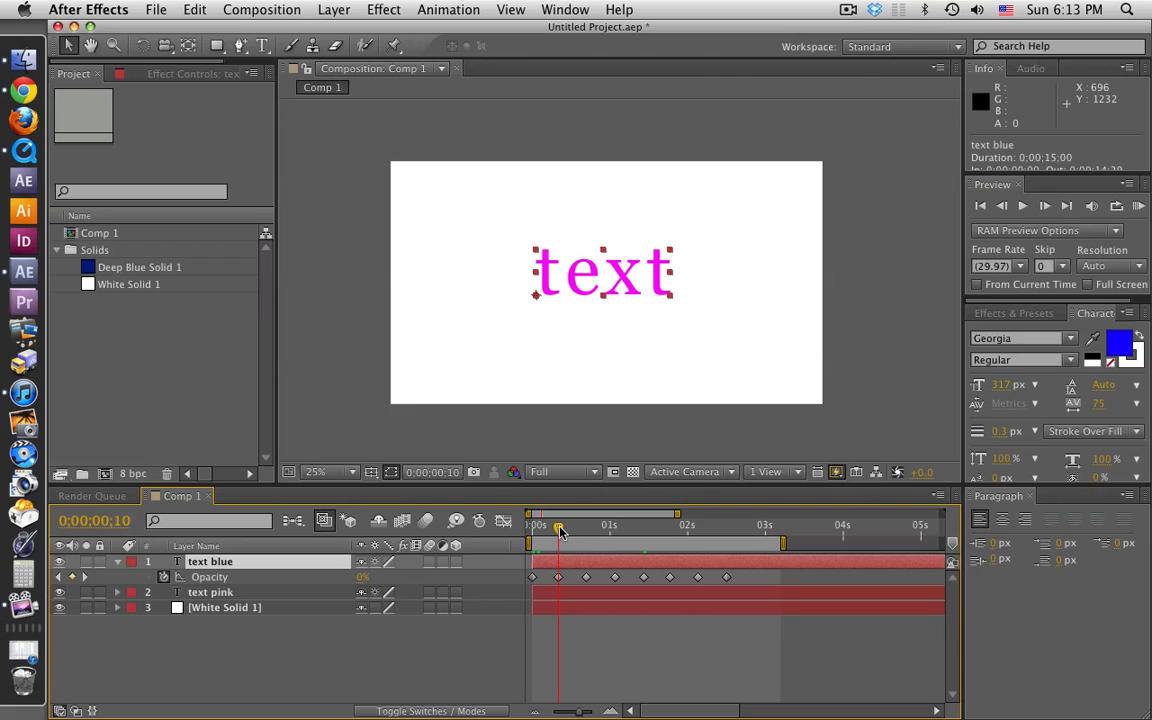
pyautogui.moveTo(560, 532); pyautogui.dragTo(590, 530)
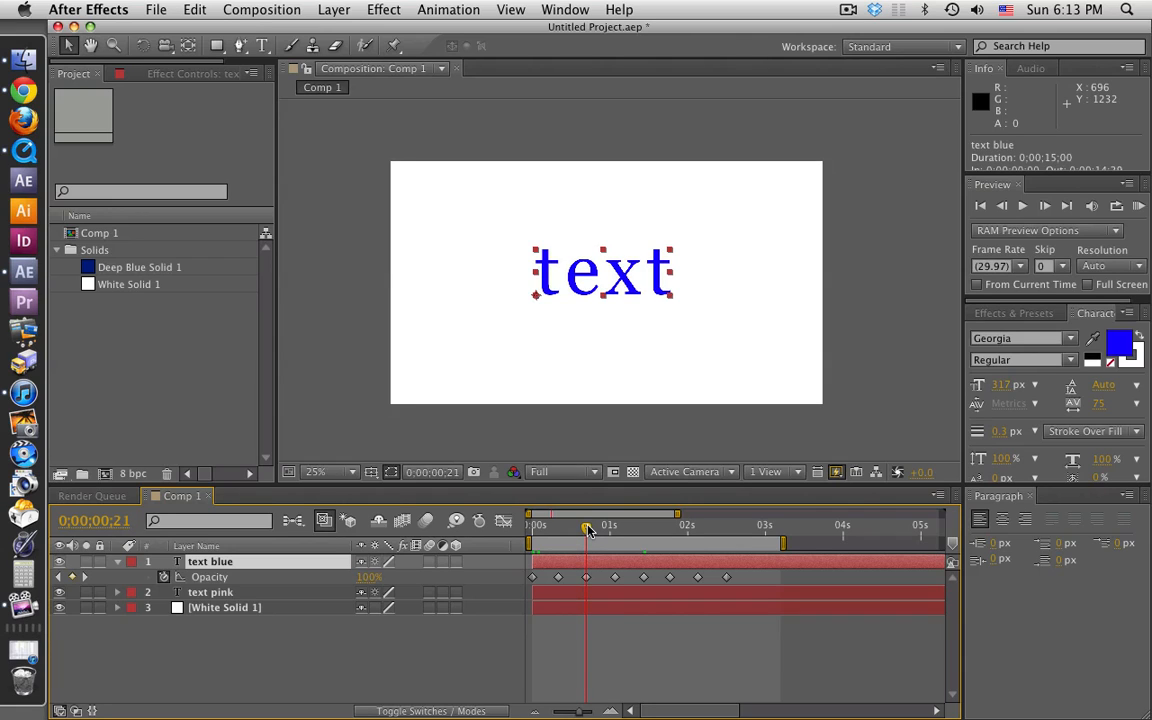
# Step: Play a RAM preview of the blue and pink text animation from 0;00;00;00, stop it and deselect the layer
pyautogui.moveTo(590, 530); pyautogui.dragTo(516, 529)
pyautogui.press('KP_0')
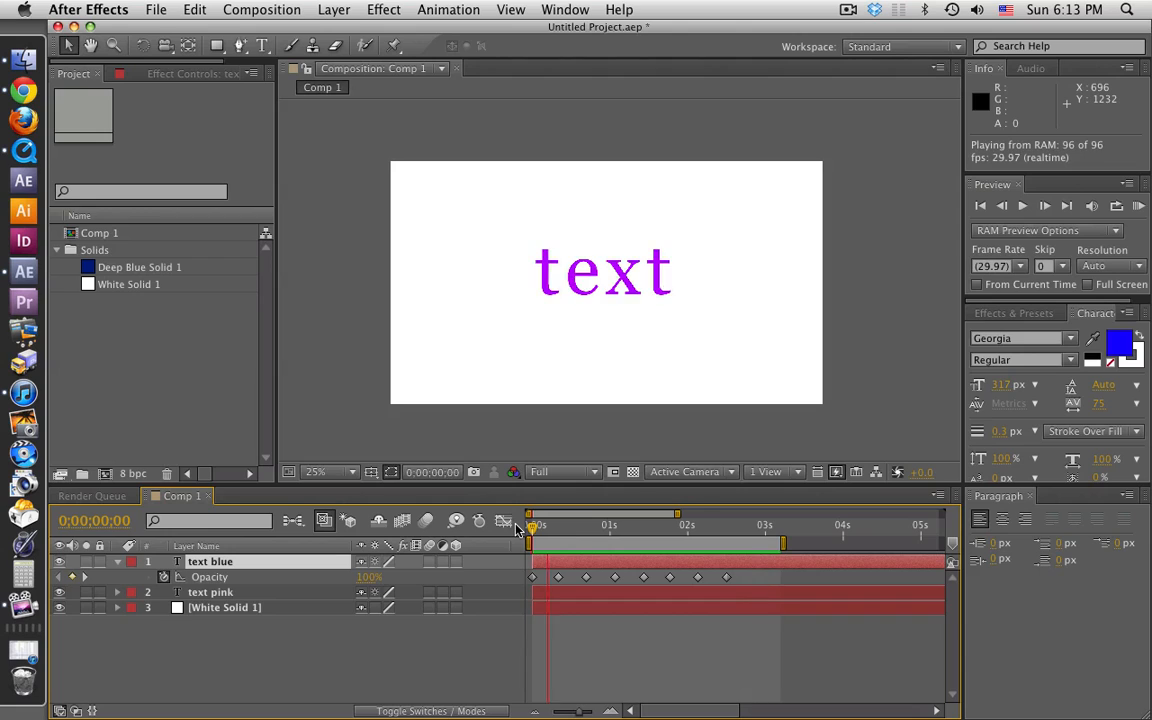
pyautogui.press('space')
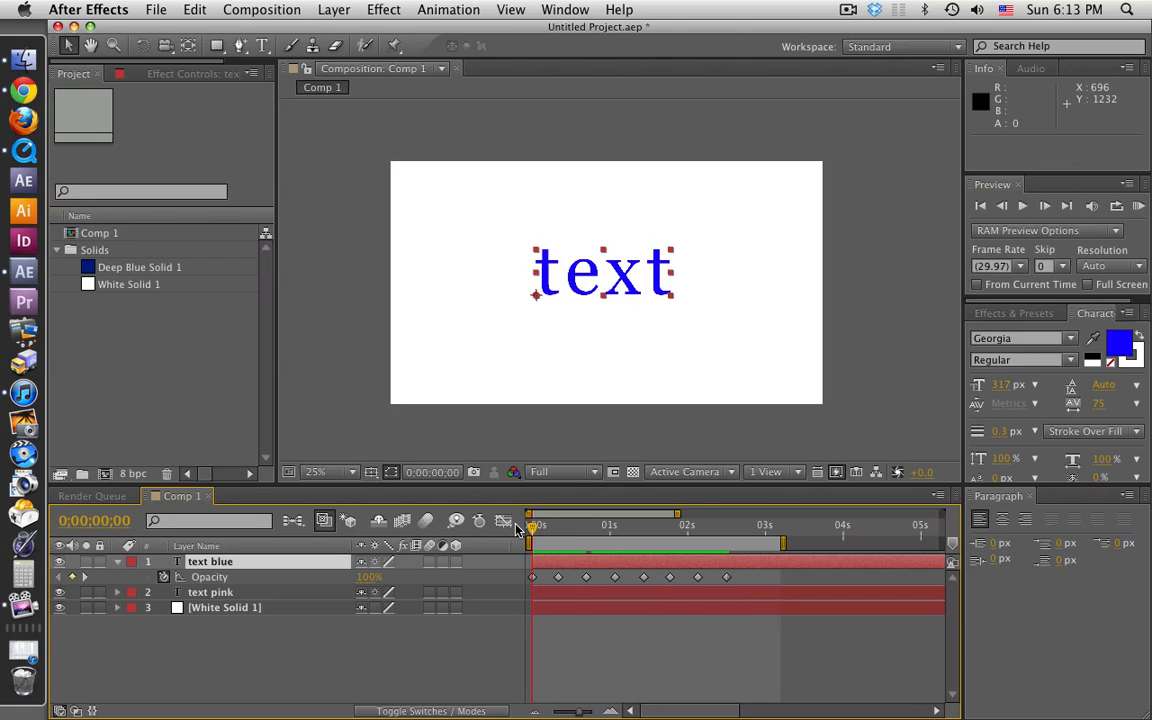
pyautogui.click(599, 648)
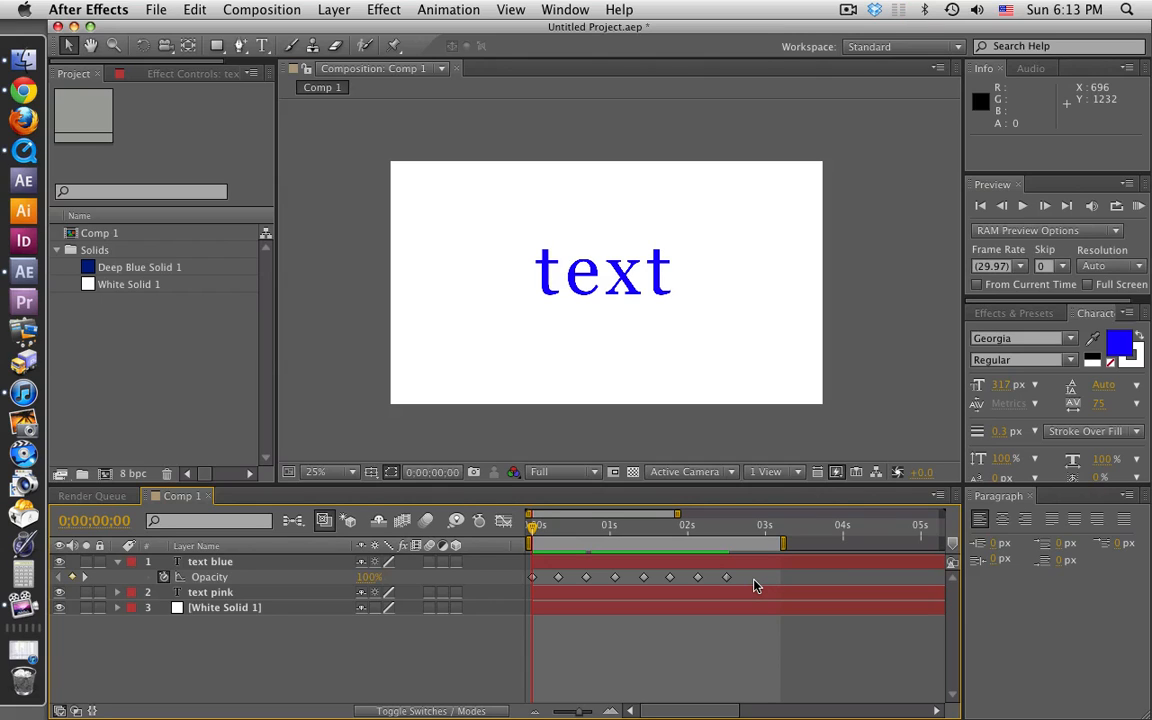
# Step: Convert all eight opacity keyframes of the text blue layer to hold keyframes and deselect them
pyautogui.moveTo(755, 586); pyautogui.dragTo(533, 584)
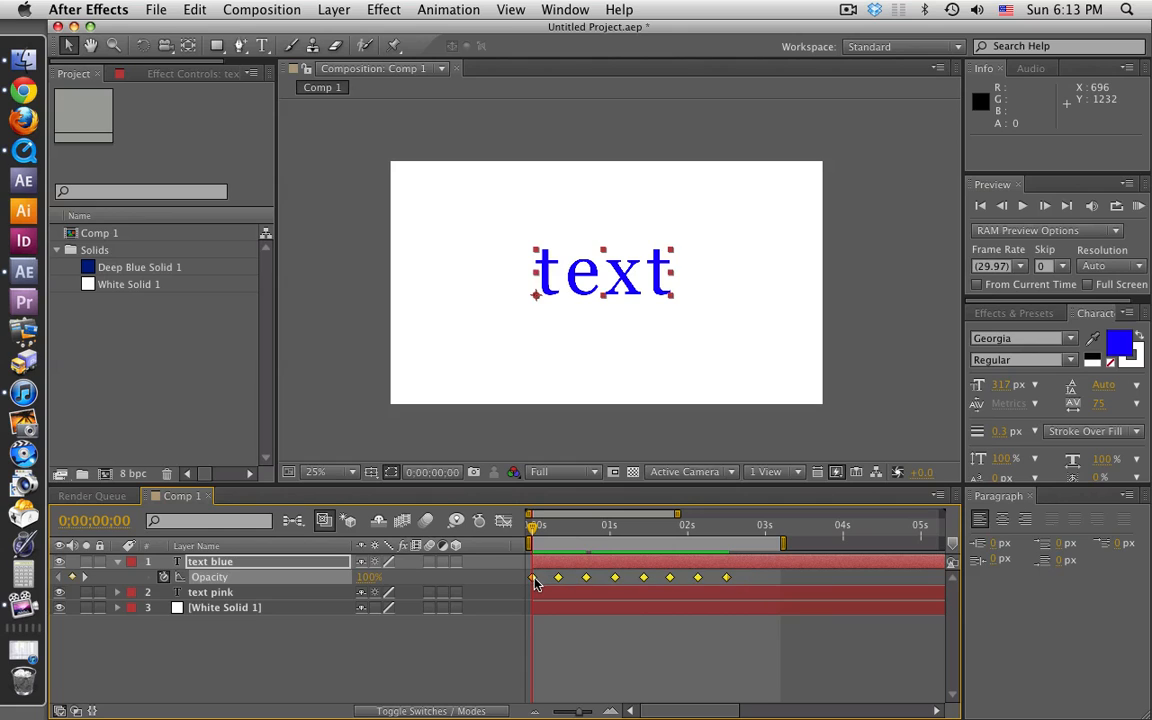
pyautogui.rightClick(535, 584)
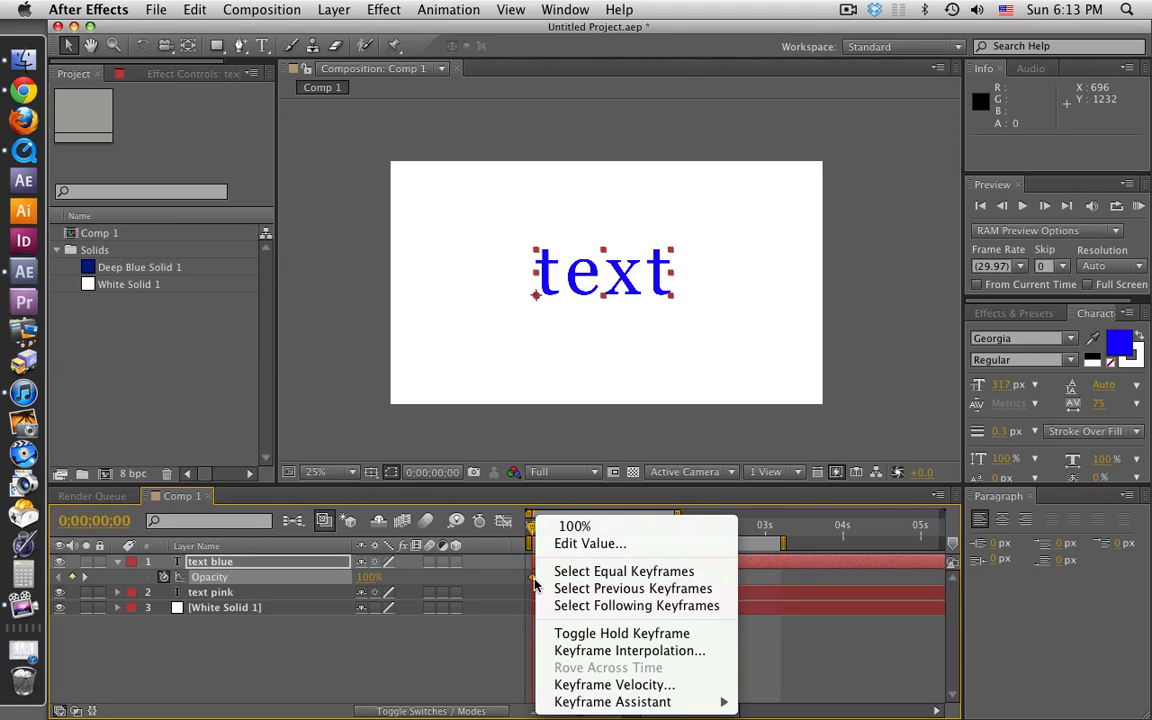
pyautogui.click(616, 634)
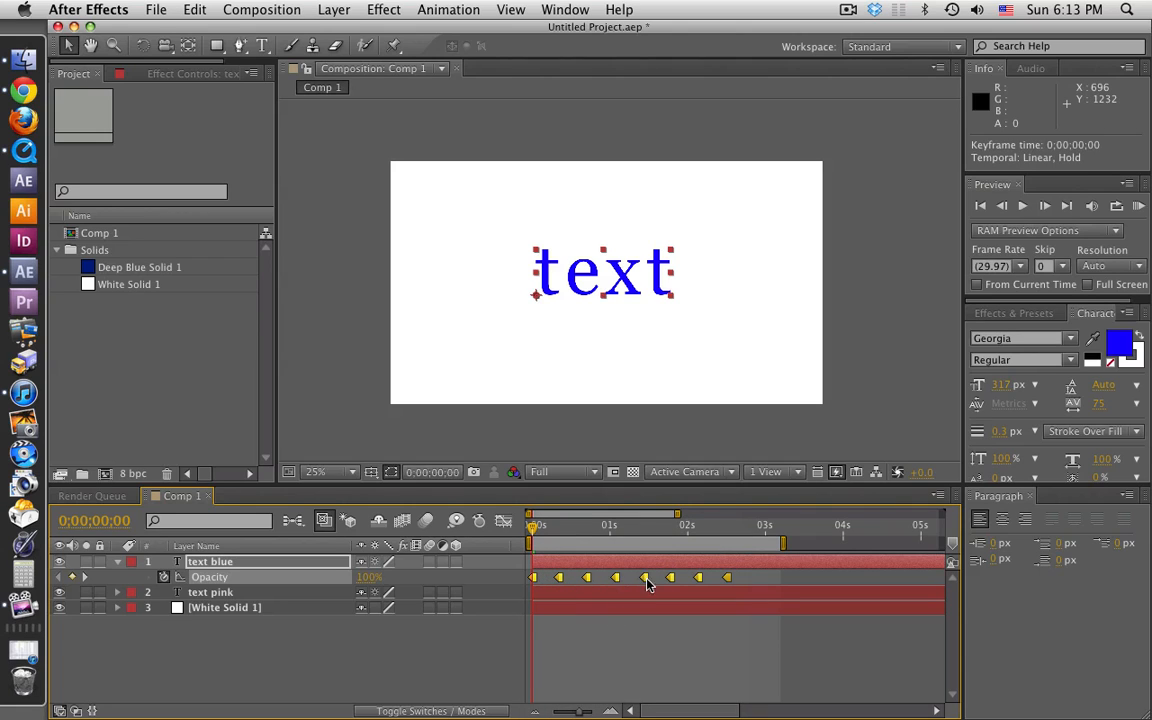
pyautogui.click(628, 645)
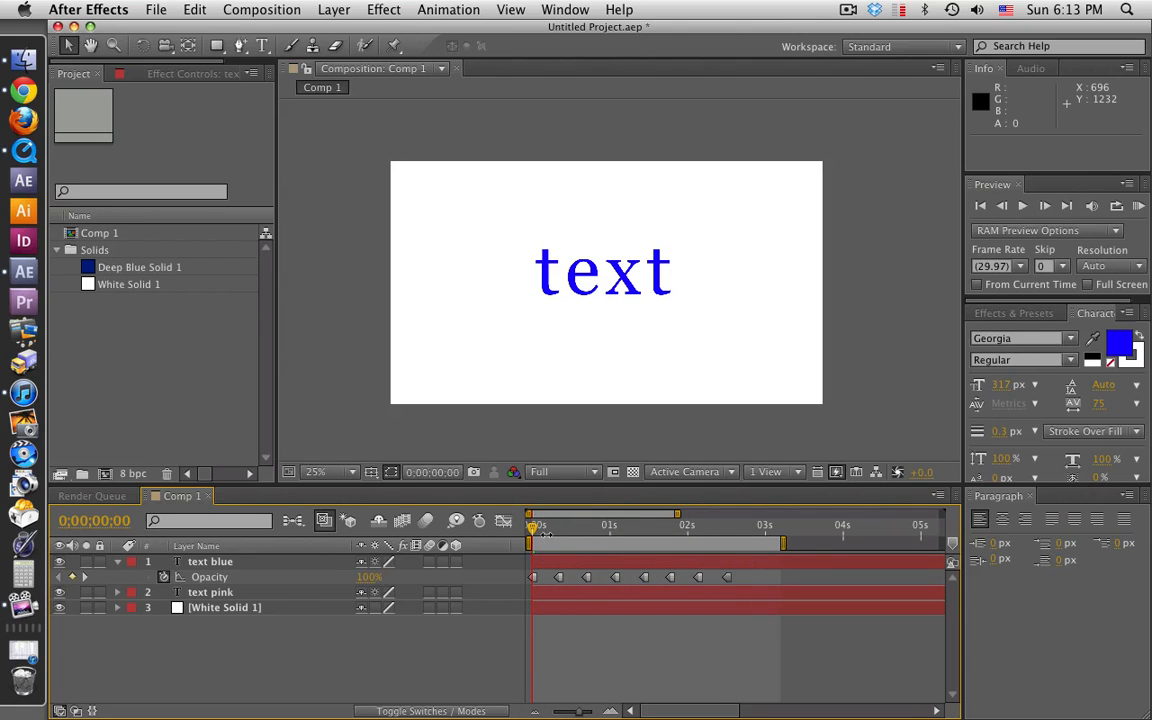
# Step: Play a RAM preview from 0;00;00;00 to check the instant color switching of the hold keyframes
pyautogui.click(534, 528)
pyautogui.moveTo(534, 530); pyautogui.dragTo(476, 533)
pyautogui.press('KP_0')
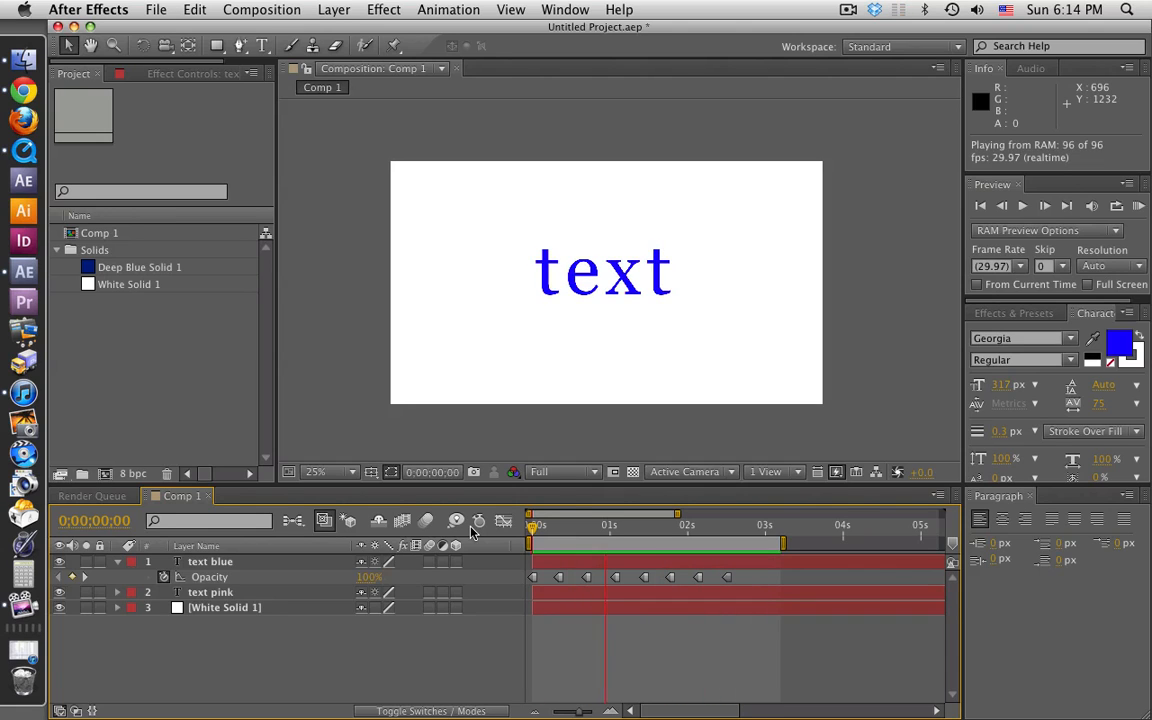
pyautogui.press('space')
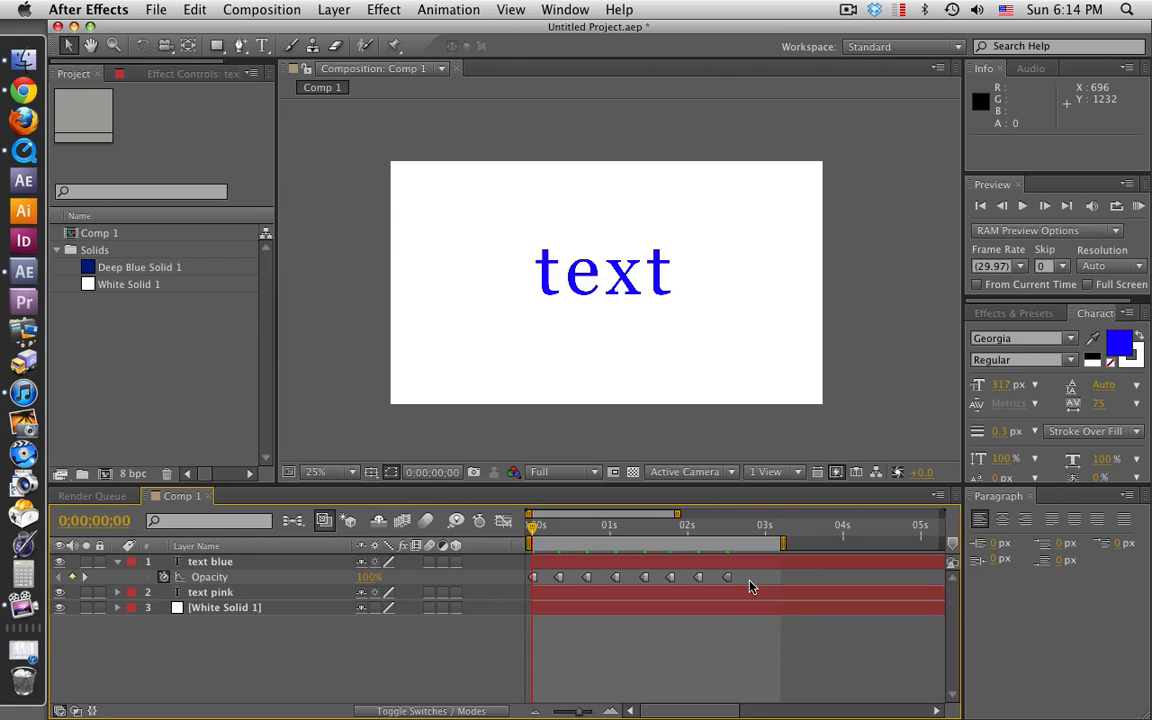
# Step: Compress all eight opacity keyframes of the text blue layer proportionally so the last one falls at about 1.5 seconds
pyautogui.moveTo(743, 581); pyautogui.dragTo(536, 580)
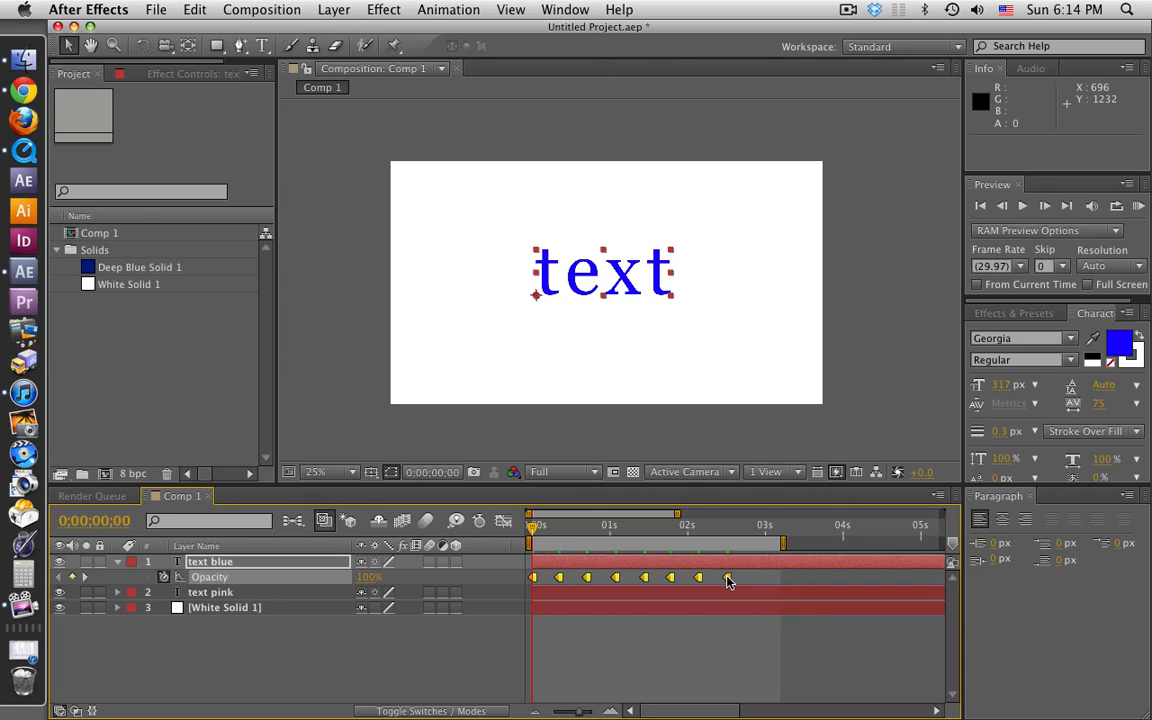
pyautogui.moveTo(727, 580)
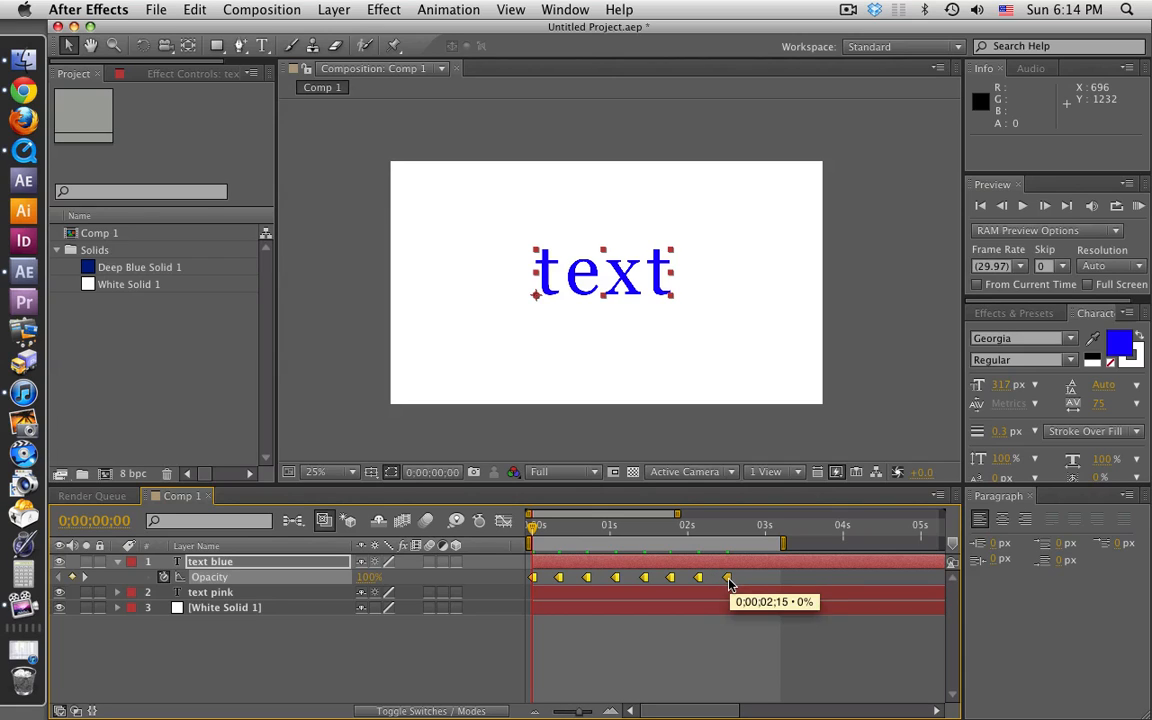
pyautogui.moveTo(729, 579); pyautogui.dragTo(652, 582)
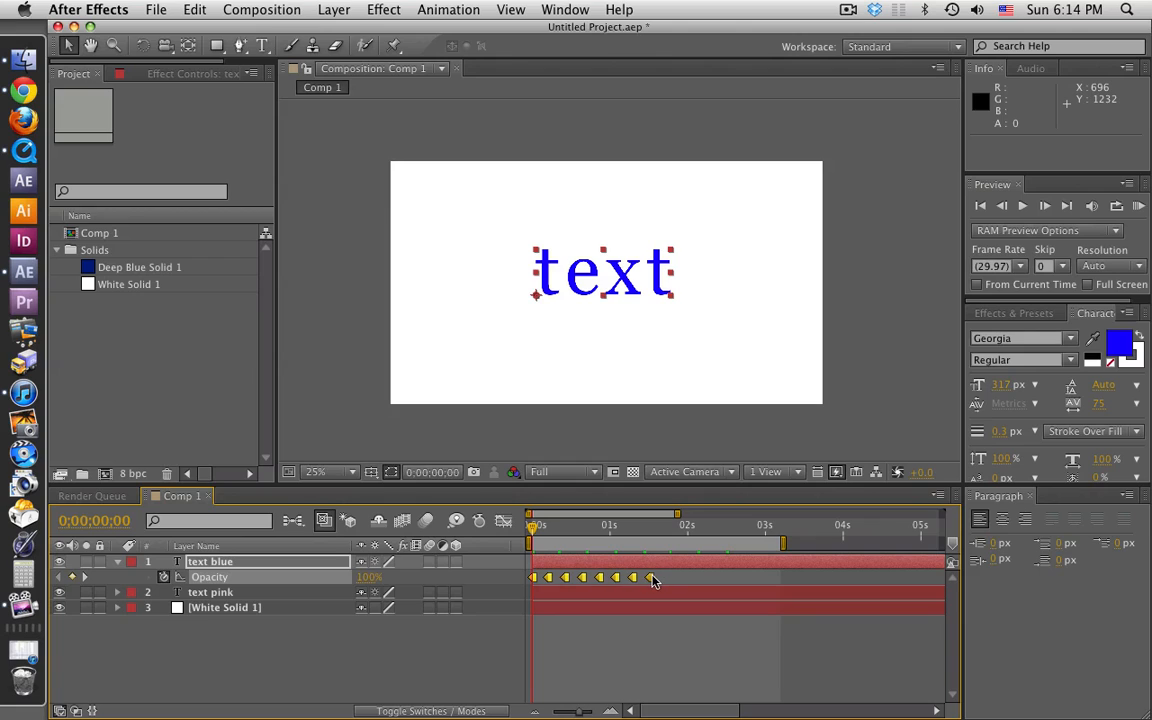
pyautogui.click(686, 640)
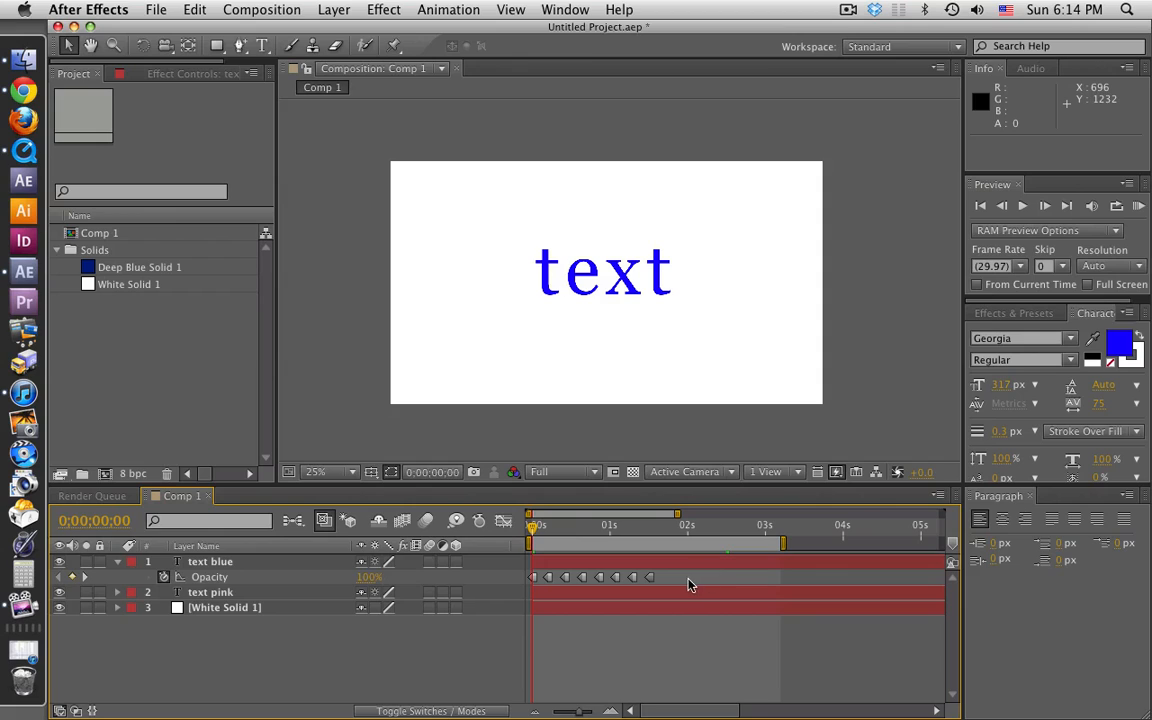
# Step: Compress the text blue layer's opacity keyframes further so the last falls at about 1.1 seconds, and preview the faster alternation
pyautogui.moveTo(652, 583); pyautogui.dragTo(518, 578)
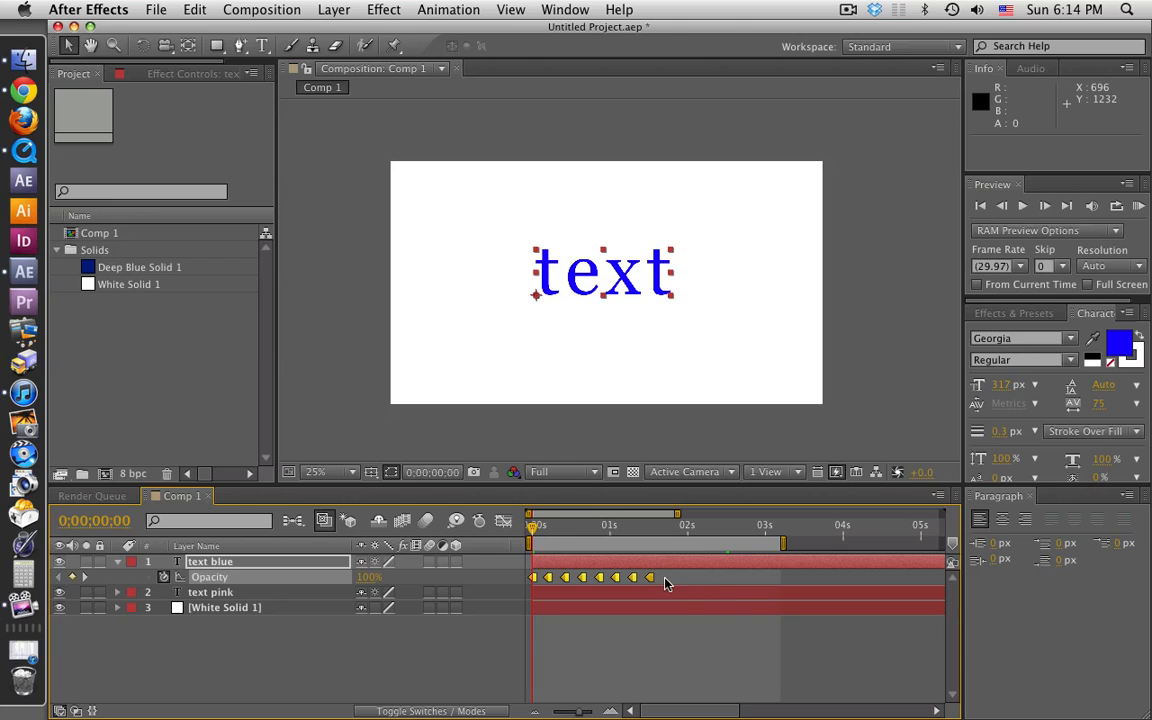
pyautogui.moveTo(648, 581); pyautogui.dragTo(619, 579)
pyautogui.click(598, 654)
pyautogui.press('KP_0')
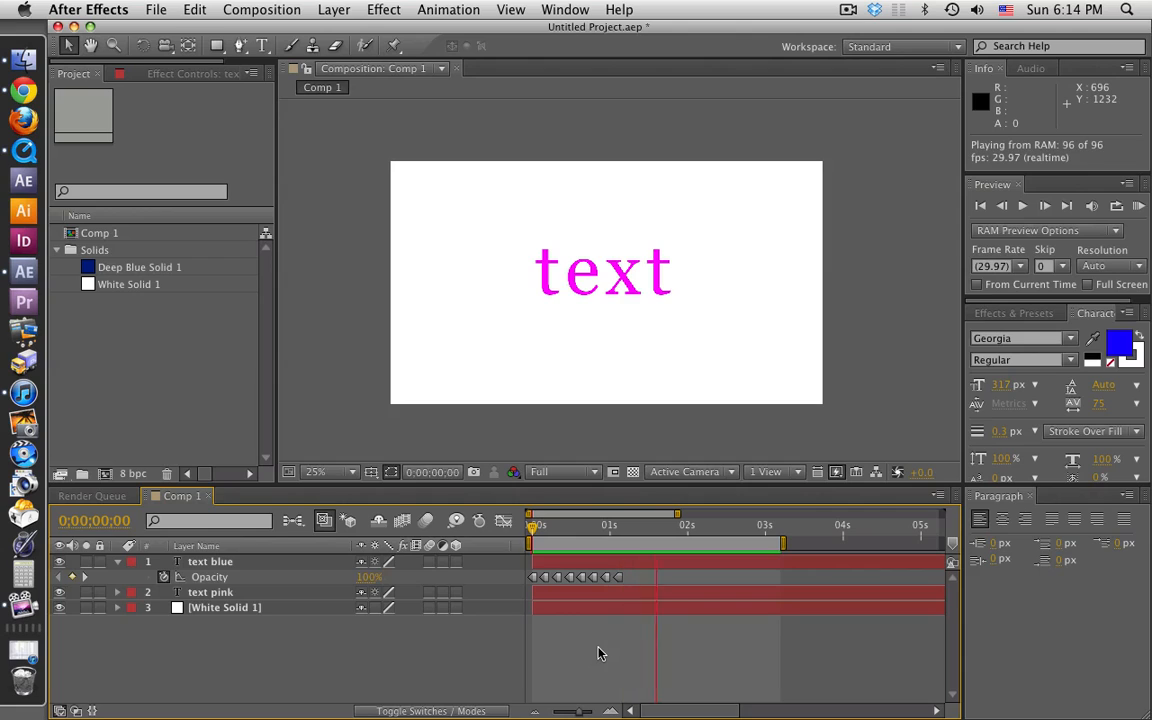
pyautogui.press('space')
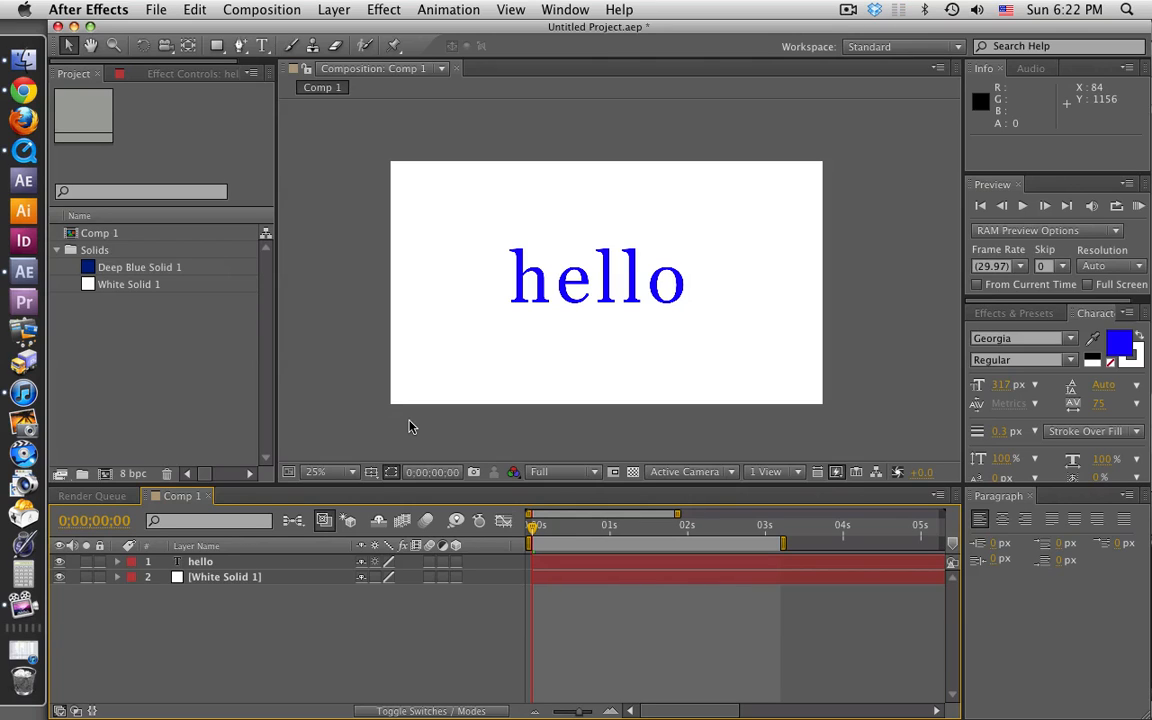
# Step: Duplicate the hello text layer five times, up to hello 6
pyautogui.click(201, 563)
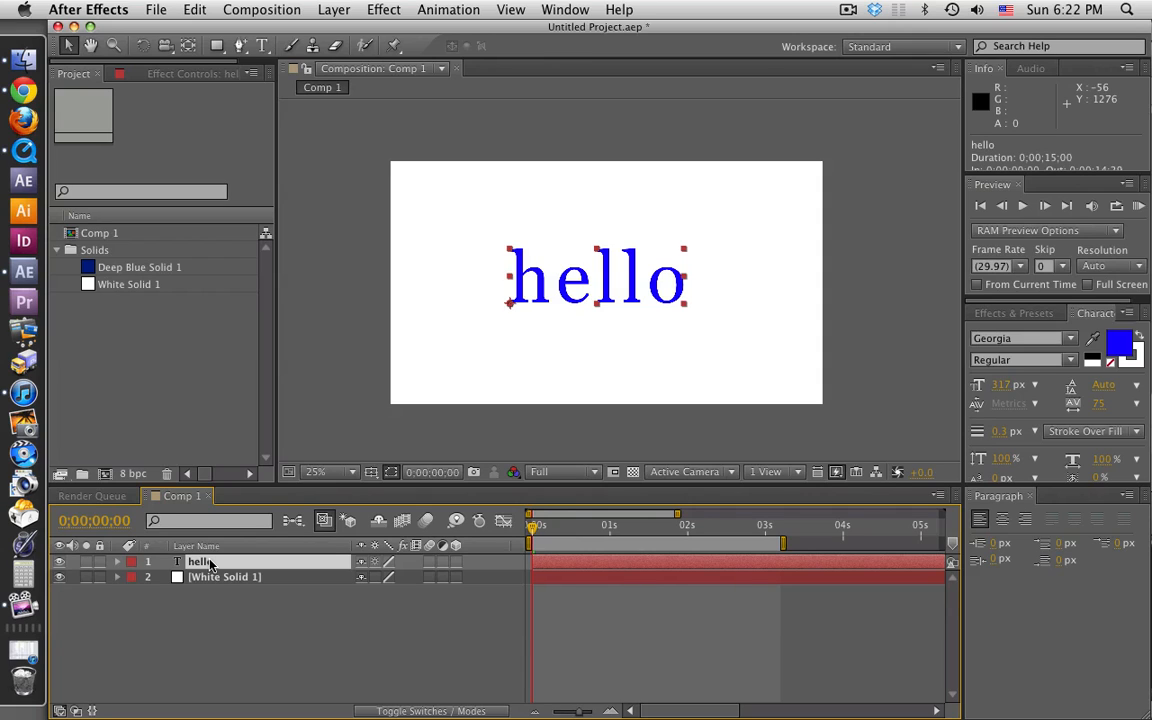
pyautogui.press('super+d')
pyautogui.press('super+d')
pyautogui.press('super+d')
pyautogui.press('super+d')
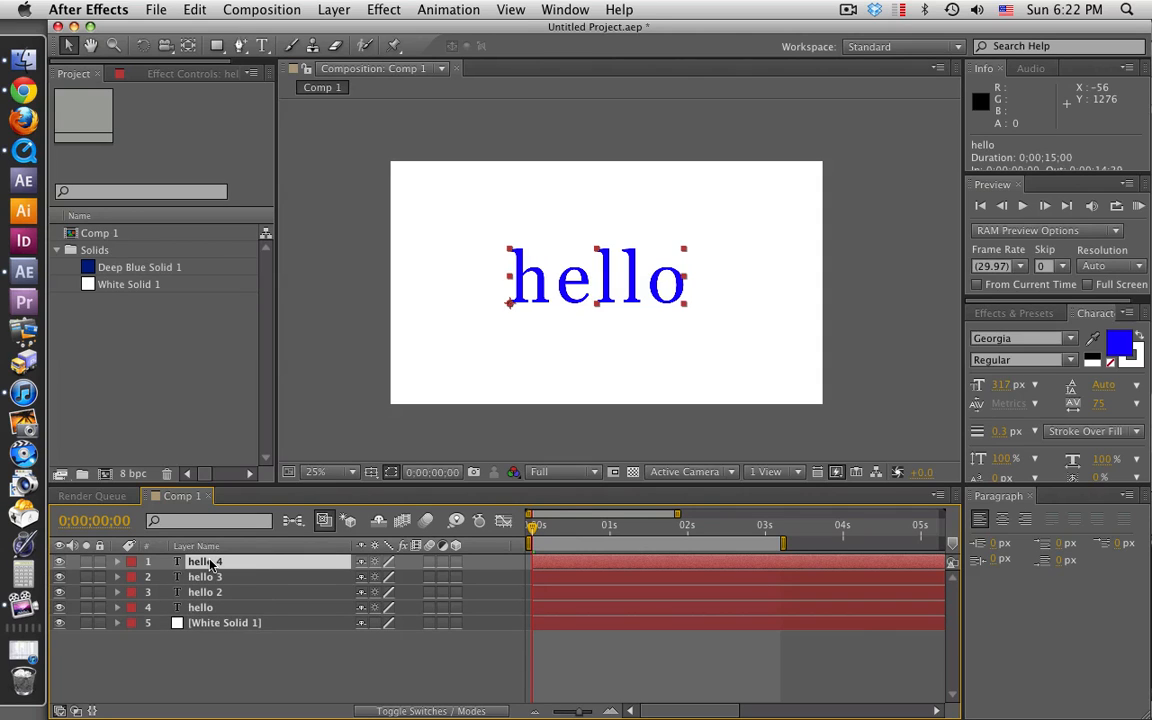
pyautogui.press('super+d')
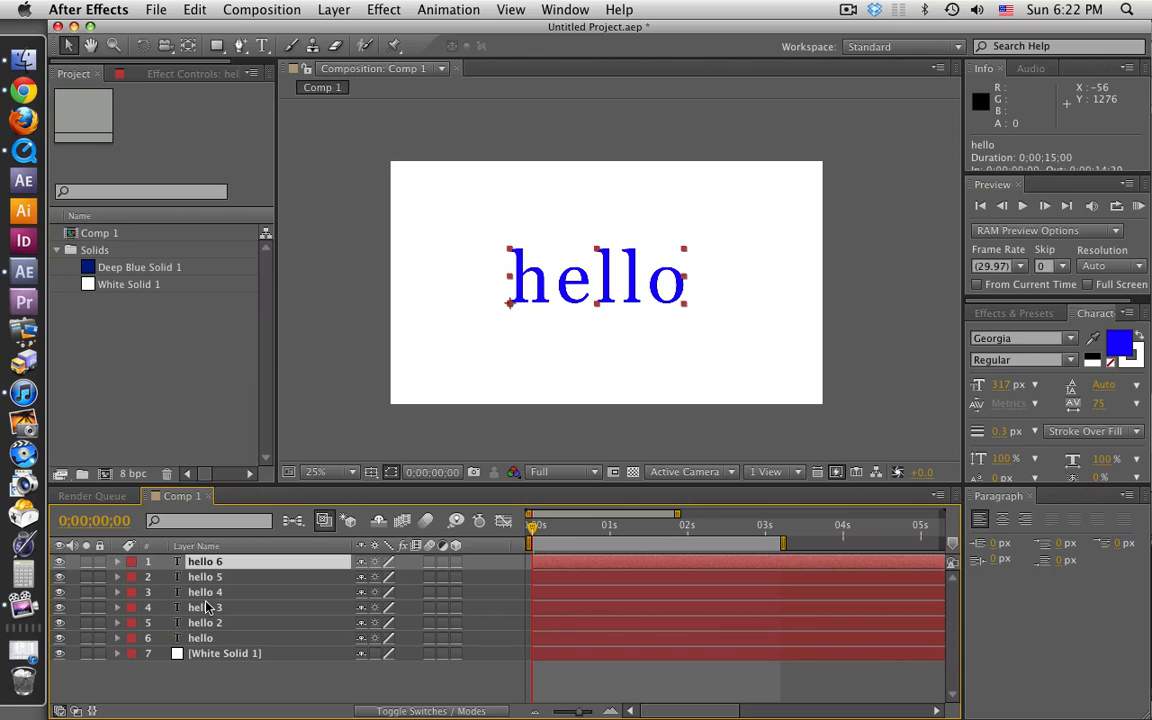
# Step: Hide the hello layer and the hello 3 to hello 6 duplicates, leaving only hello 2 visible above the white solid
pyautogui.click(212, 622)
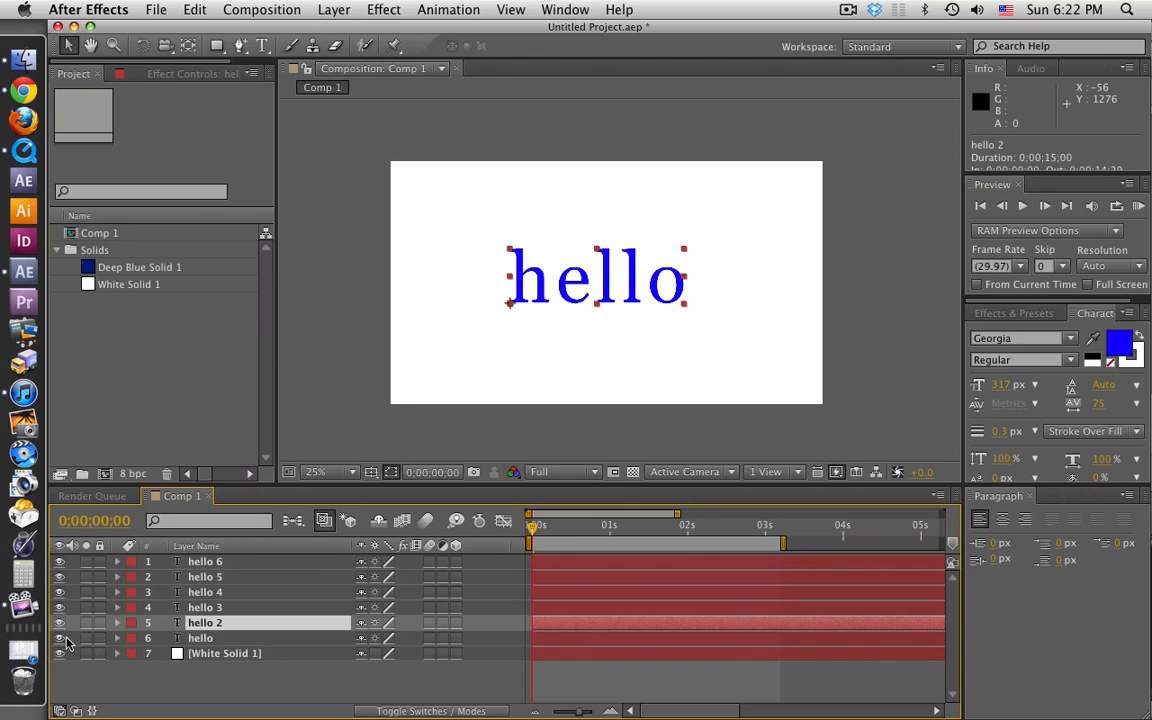
pyautogui.click(59, 638)
pyautogui.moveTo(59, 561); pyautogui.dragTo(59, 607)
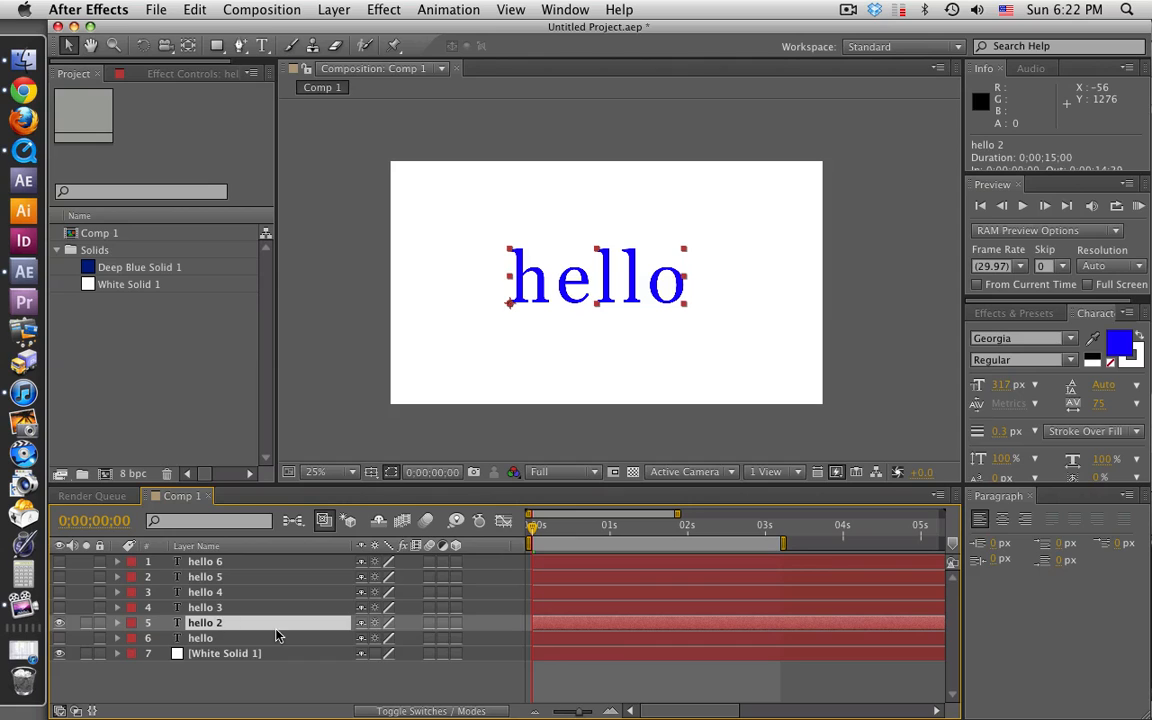
# Step: Delete "ello" from the hello 2 layer's text so only the letter h remains, and hide the layer
pyautogui.click(205, 638)
pyautogui.click(207, 625)
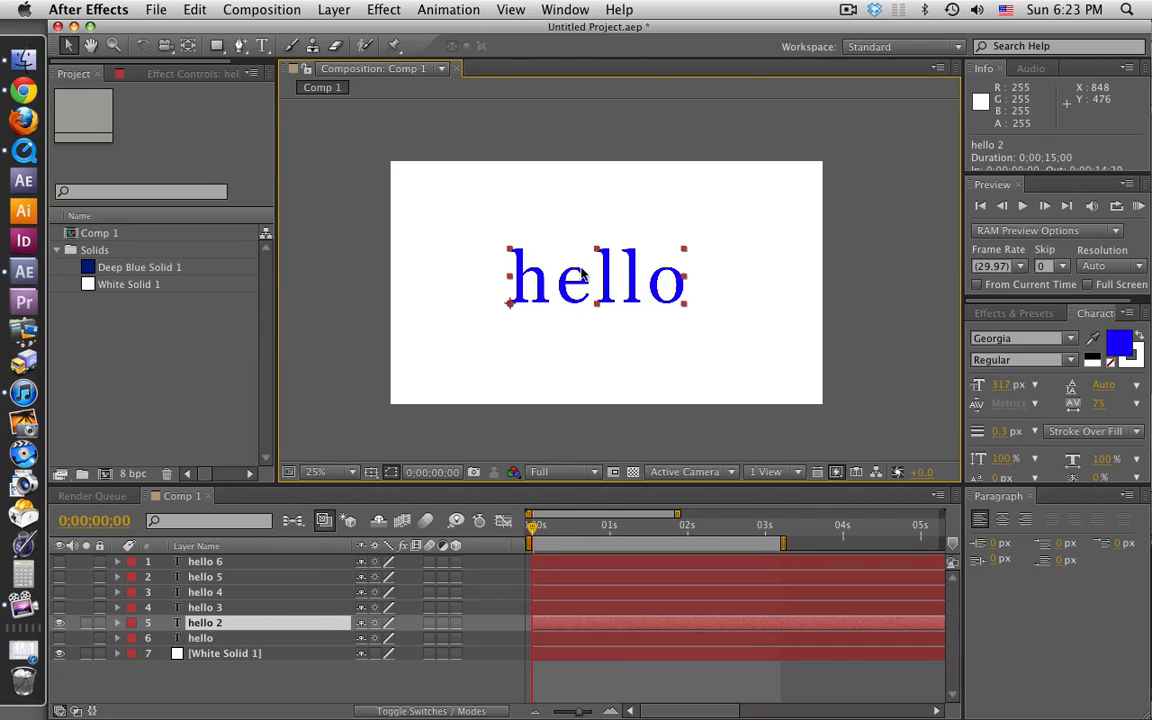
pyautogui.doubleClick(524, 250)
pyautogui.click(554, 287)
pyautogui.doubleClick(553, 288)
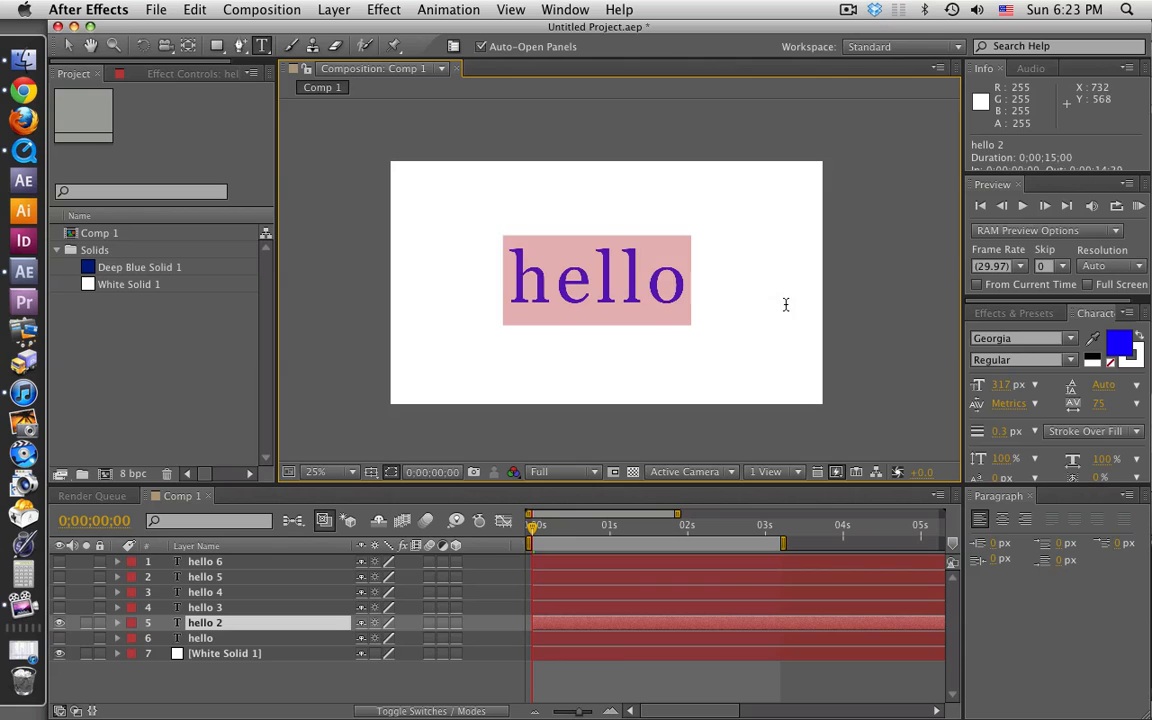
pyautogui.click(673, 303)
pyautogui.moveTo(544, 280); pyautogui.dragTo(743, 298)
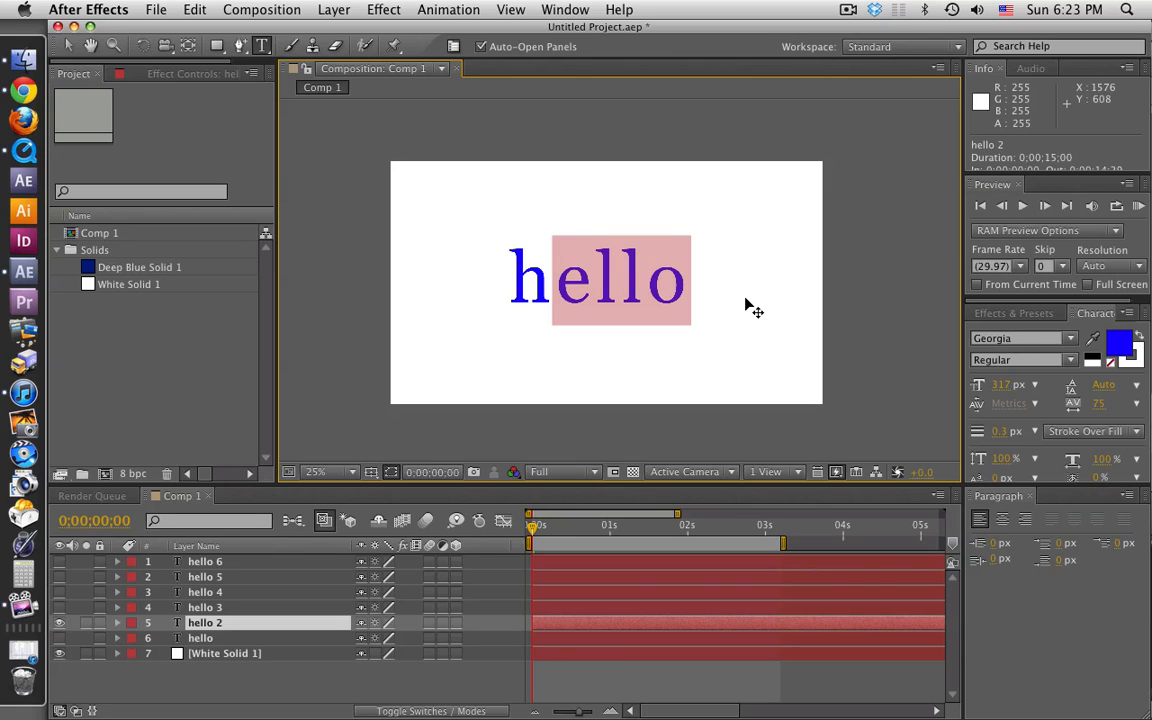
pyautogui.press('BackSpace')
pyautogui.click(201, 673)
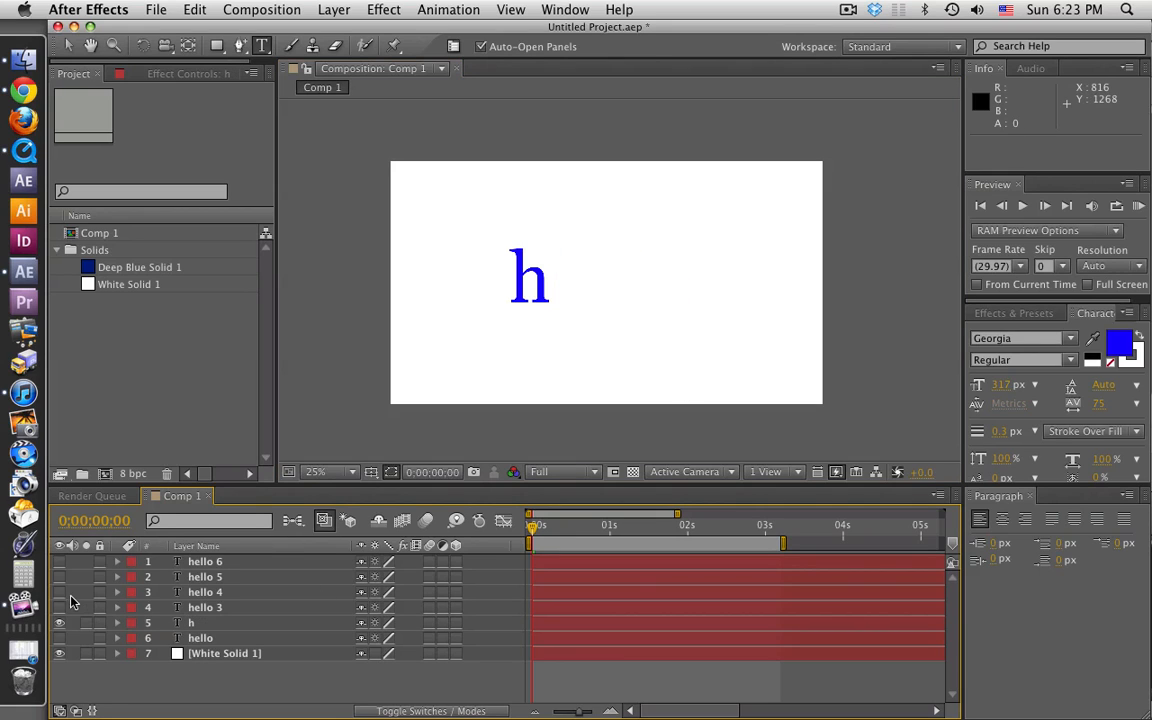
pyautogui.click(60, 623)
# Step: Show the hello 3 layer to reduce its text to the letter e, and hide it again
pyautogui.click(60, 608)
pyautogui.click(192, 608)
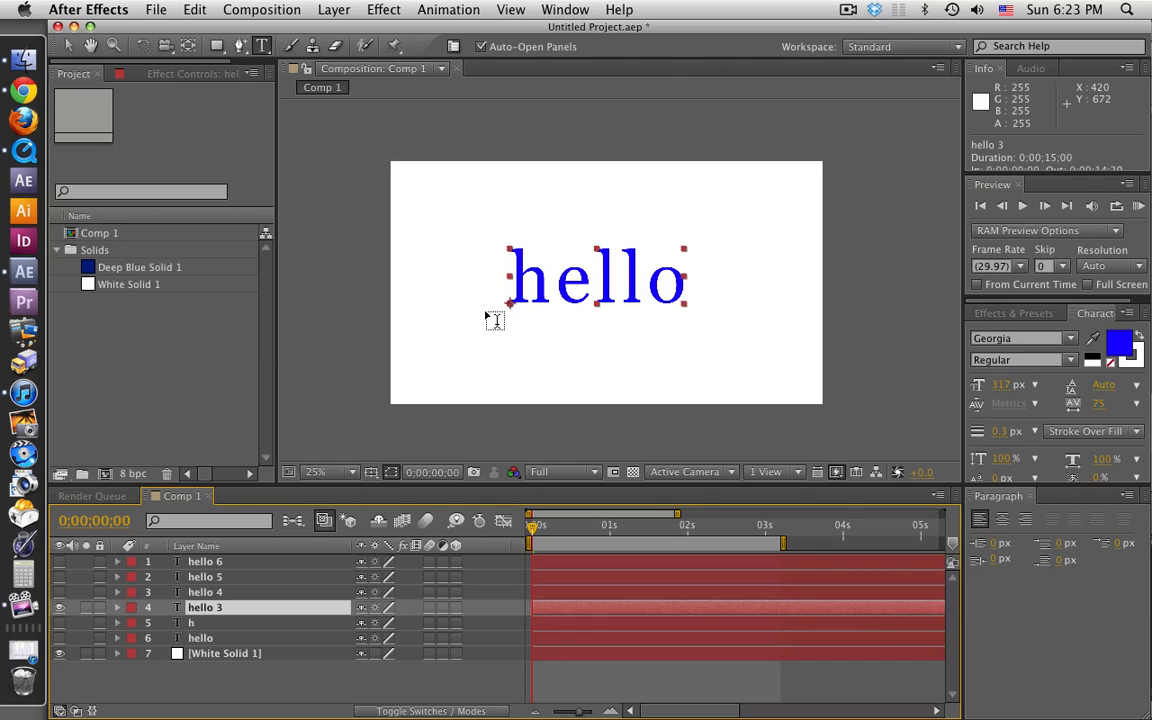
pyautogui.moveTo(556, 282); pyautogui.dragTo(438, 278)
pyautogui.press('BackSpace')
pyautogui.press('Right')
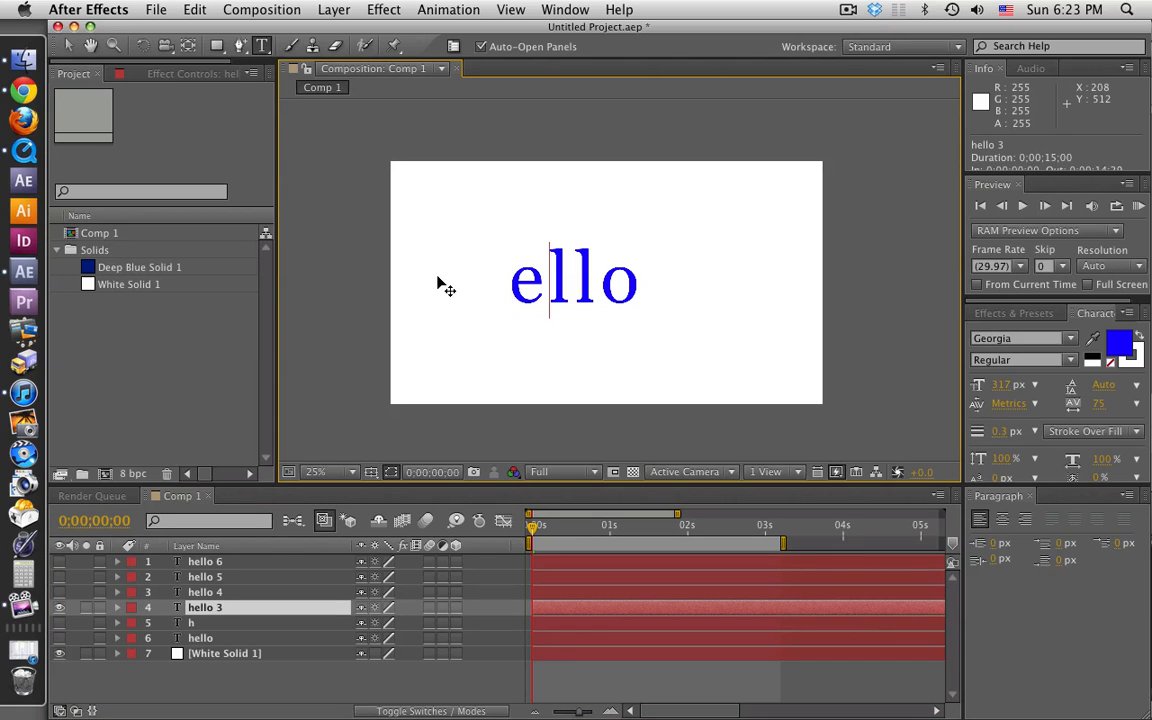
pyautogui.press('Delete')
pyautogui.press('Delete')
pyautogui.press('Delete')
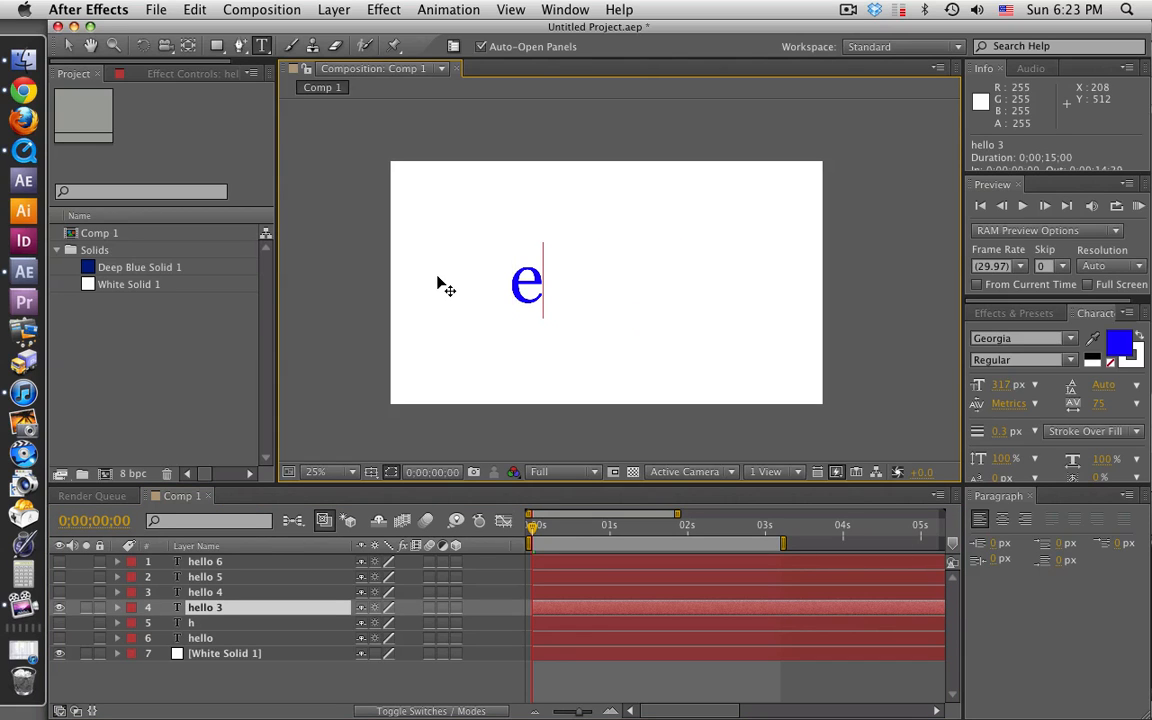
pyautogui.click(59, 607)
# Step: Show the hello 4 layer to reduce its text to a single letter l, and hide it again
pyautogui.click(237, 594)
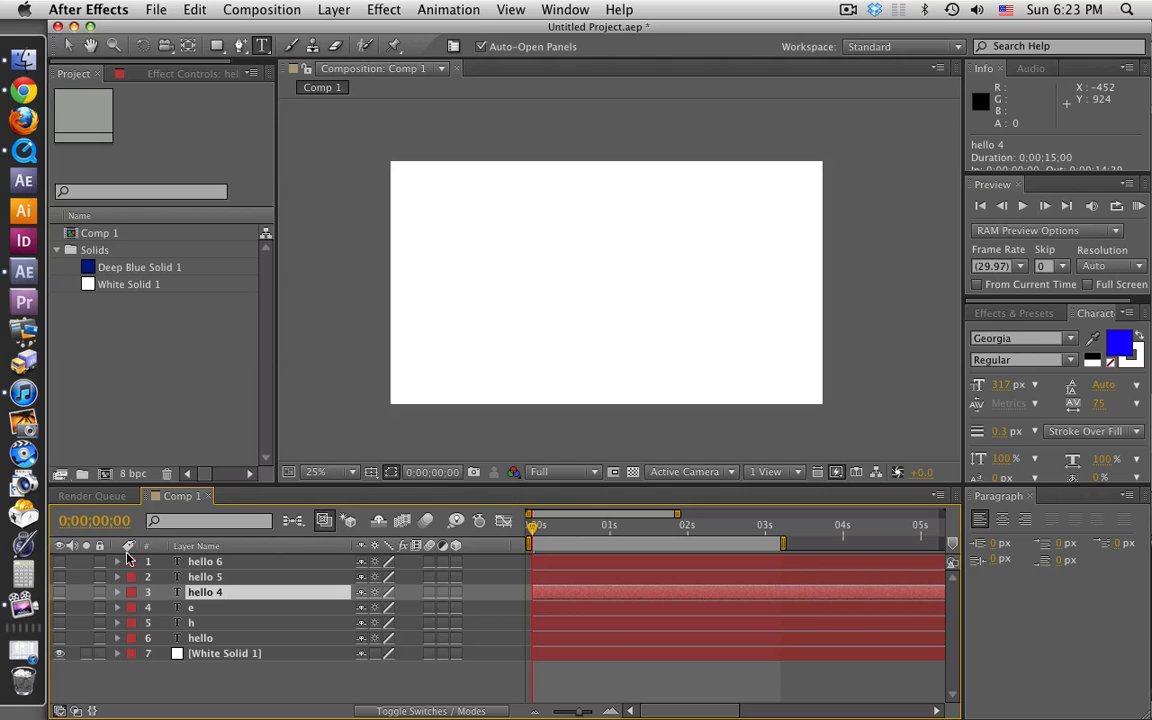
pyautogui.click(59, 592)
pyautogui.moveTo(617, 285); pyautogui.dragTo(458, 275)
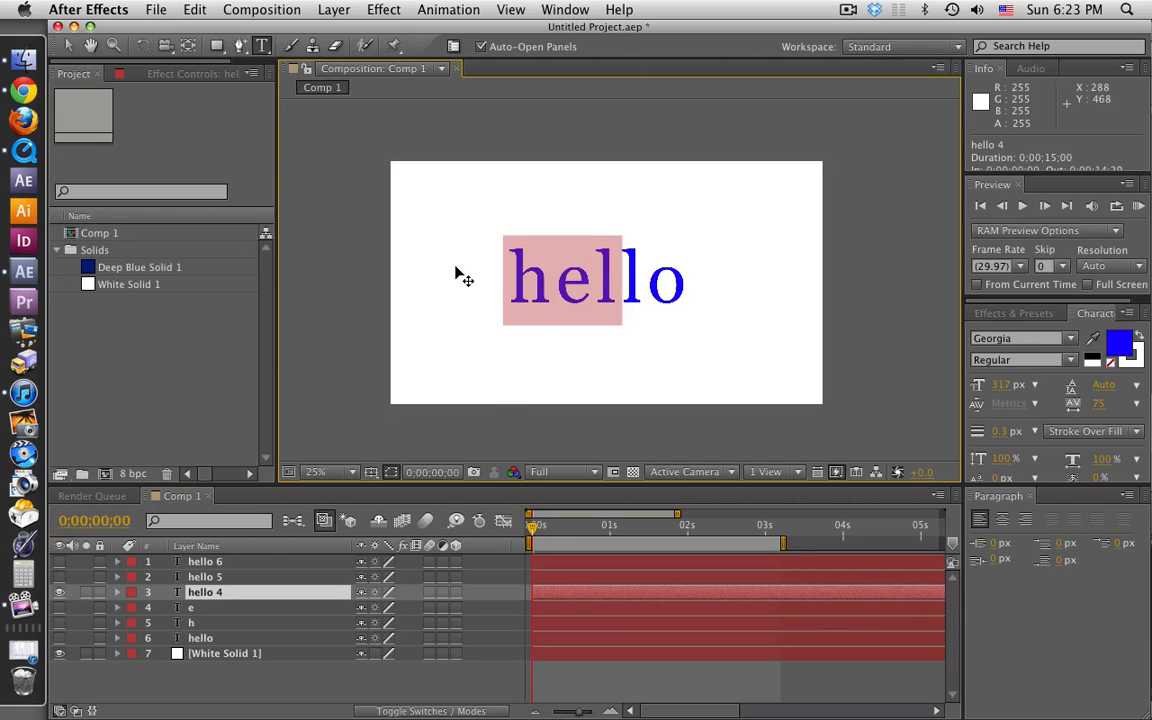
pyautogui.press('BackSpace')
pyautogui.press('Right')
pyautogui.press('Delete')
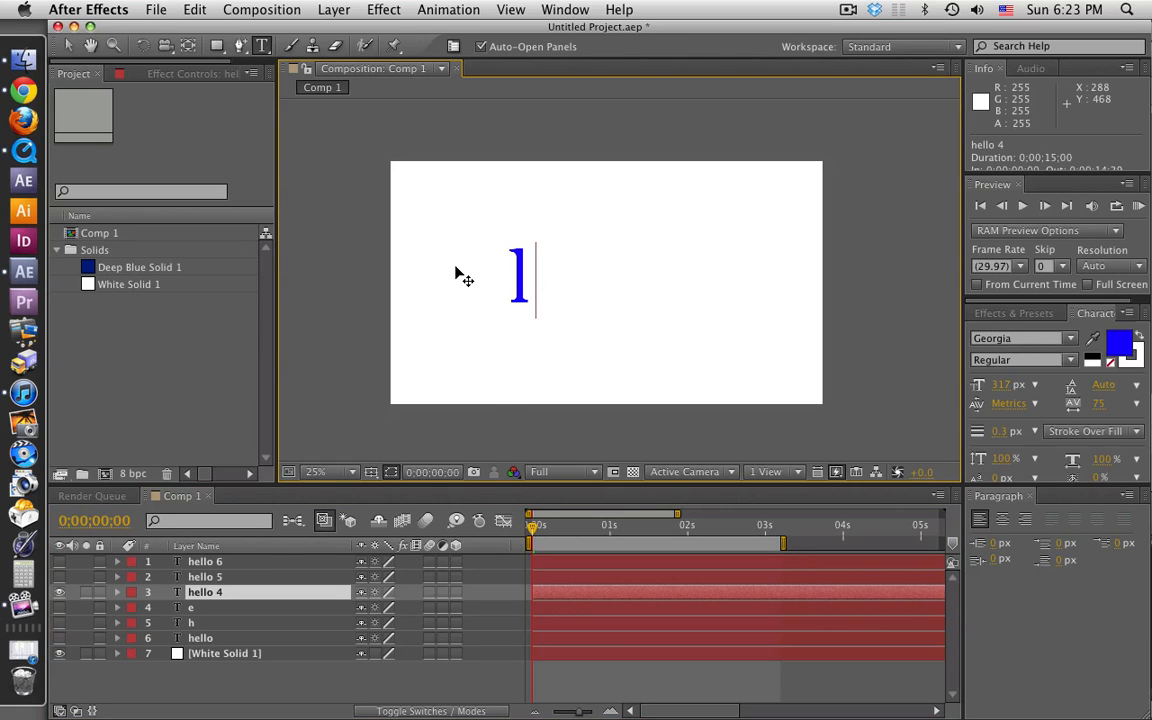
pyautogui.click(59, 592)
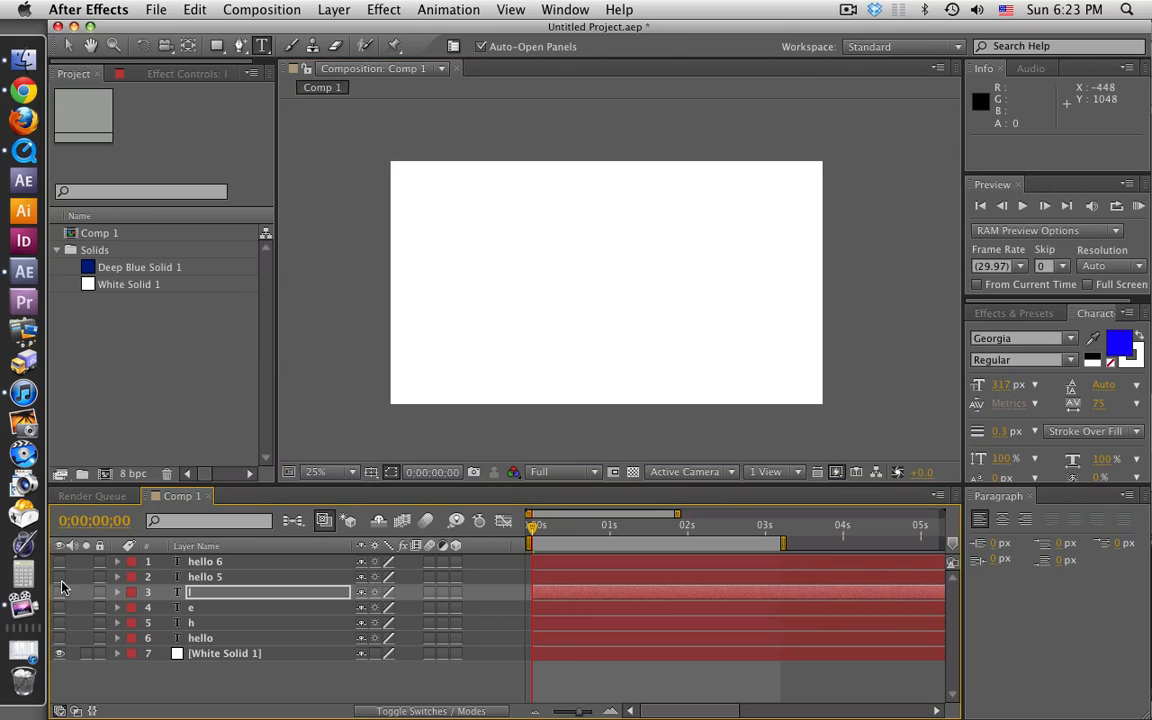
# Step: Show the hello 5 layer to reduce its text to the second letter l, and hide it again
pyautogui.click(59, 577)
pyautogui.click(228, 580)
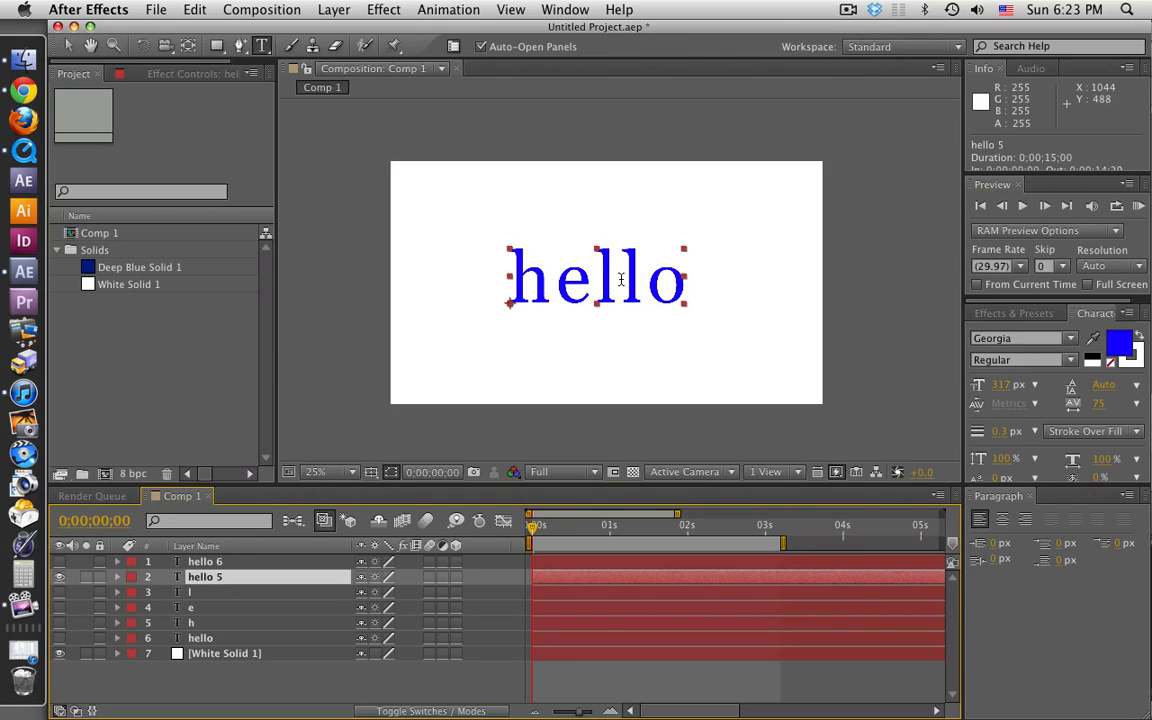
pyautogui.moveTo(617, 285); pyautogui.dragTo(465, 288)
pyautogui.press('BackSpace')
pyautogui.press('Right')
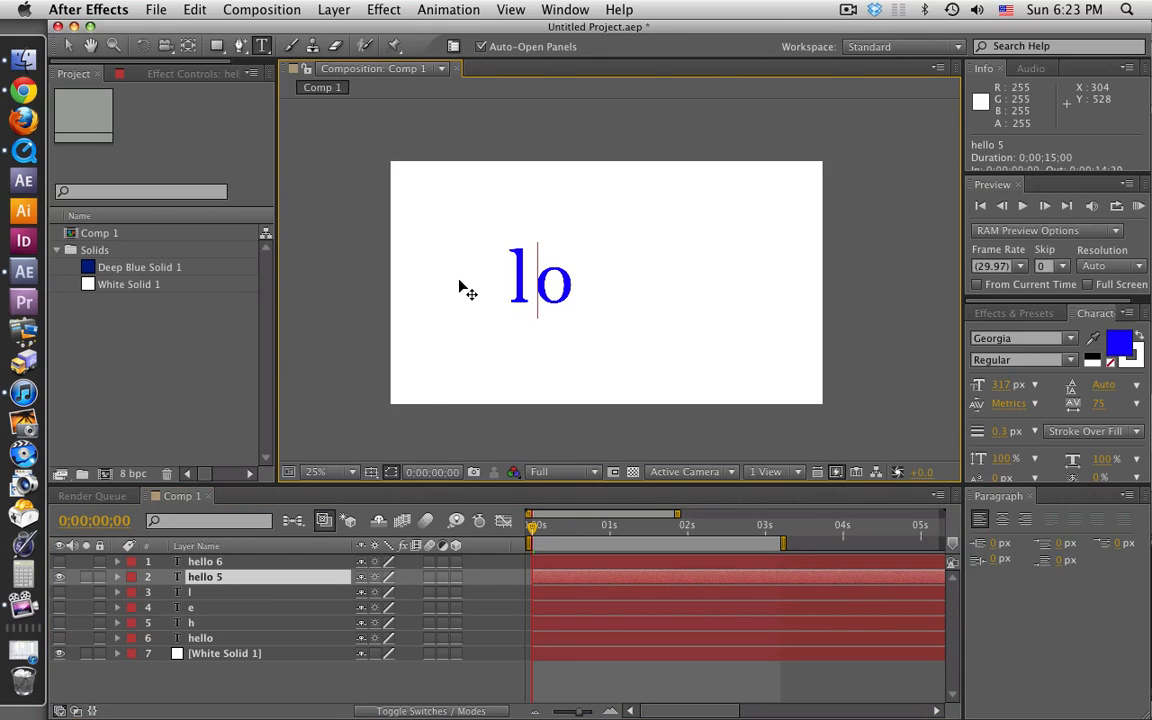
pyautogui.press('Delete')
pyautogui.click(59, 577)
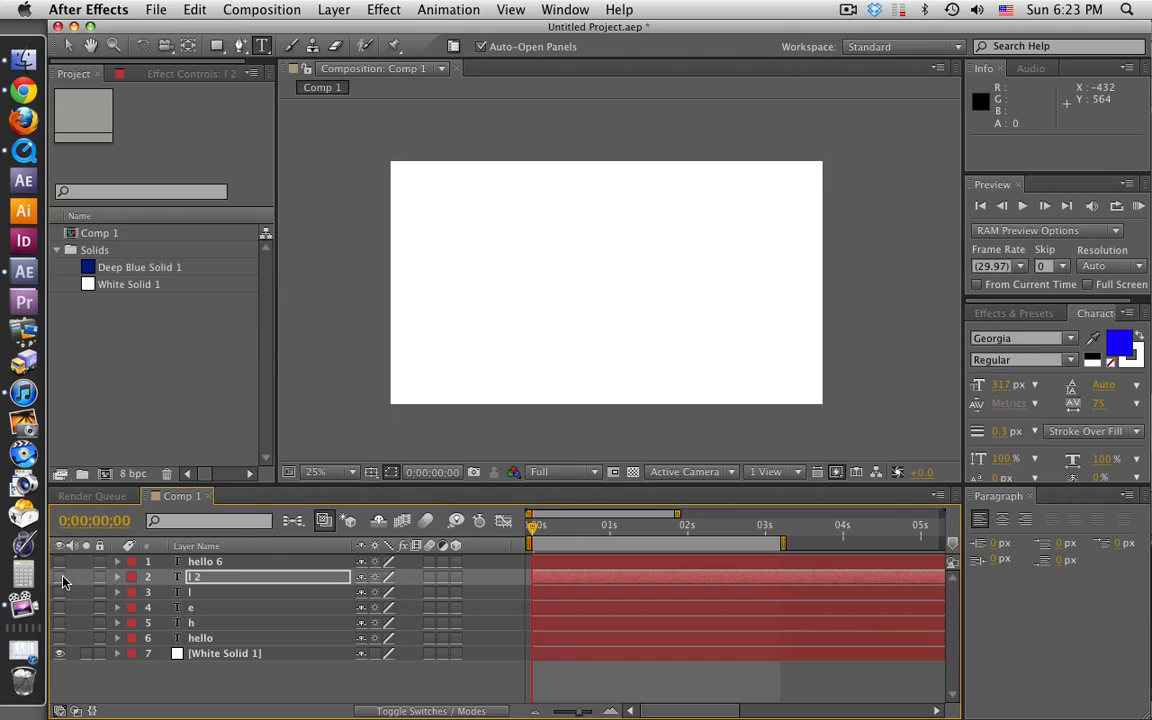
# Step: Show the hello 6 layer, delete "hell" from its text so only the letter o remains, and hide it again
pyautogui.click(59, 561)
pyautogui.click(205, 561)
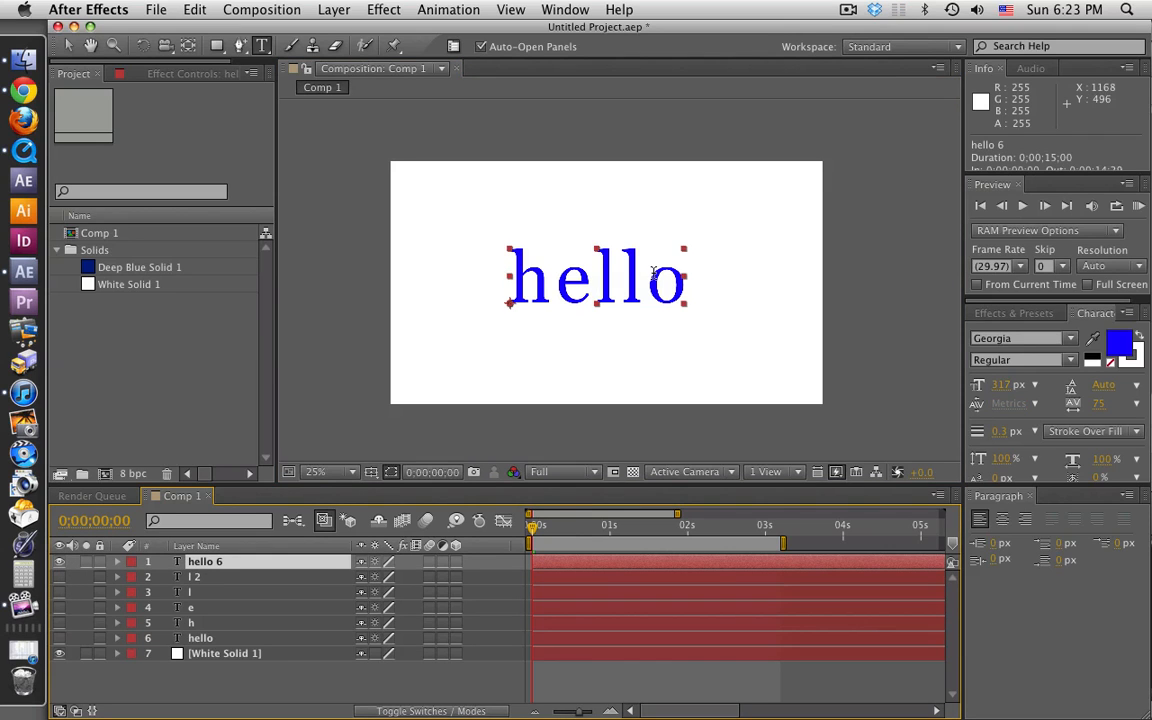
pyautogui.moveTo(648, 283); pyautogui.dragTo(404, 262)
pyautogui.press('BackSpace')
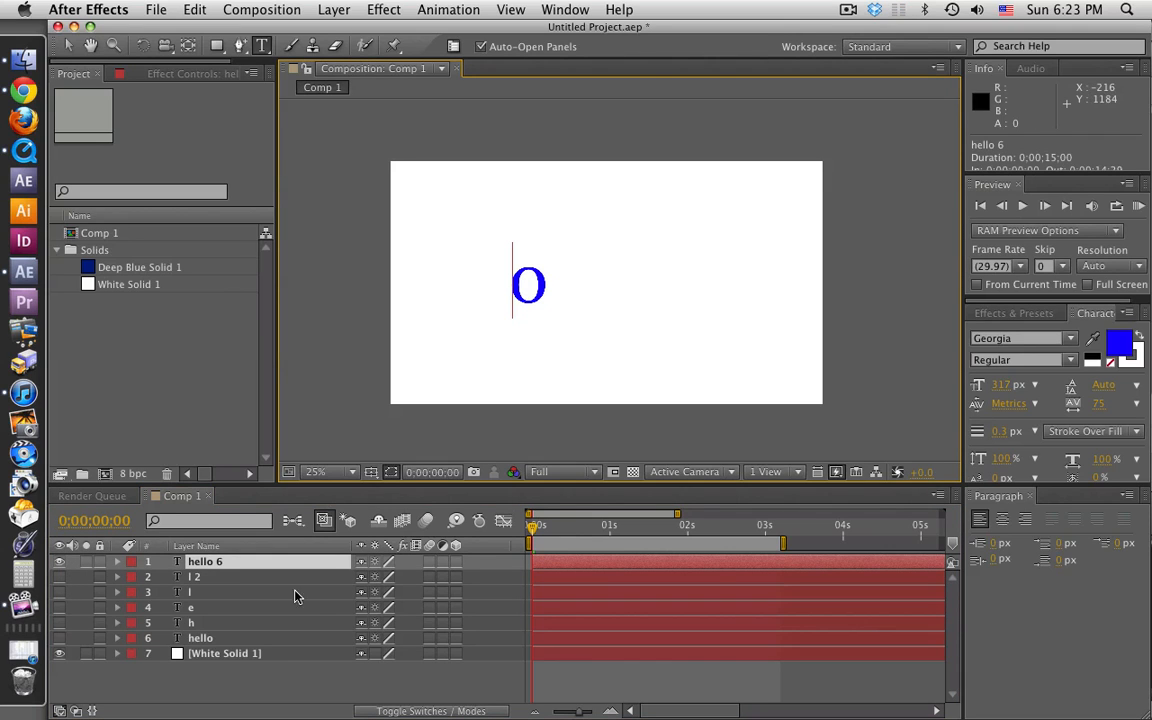
pyautogui.click(199, 683)
pyautogui.click(58, 562)
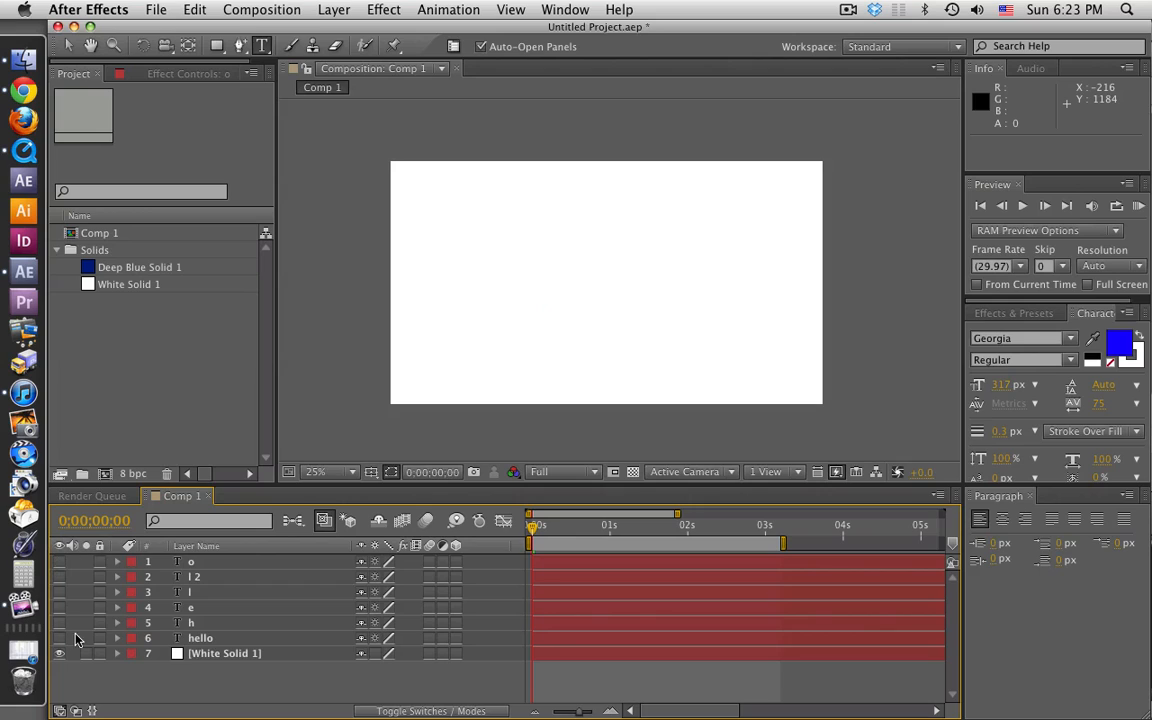
# Step: Show the original hello layer together with the h and e letter layers
pyautogui.click(59, 638)
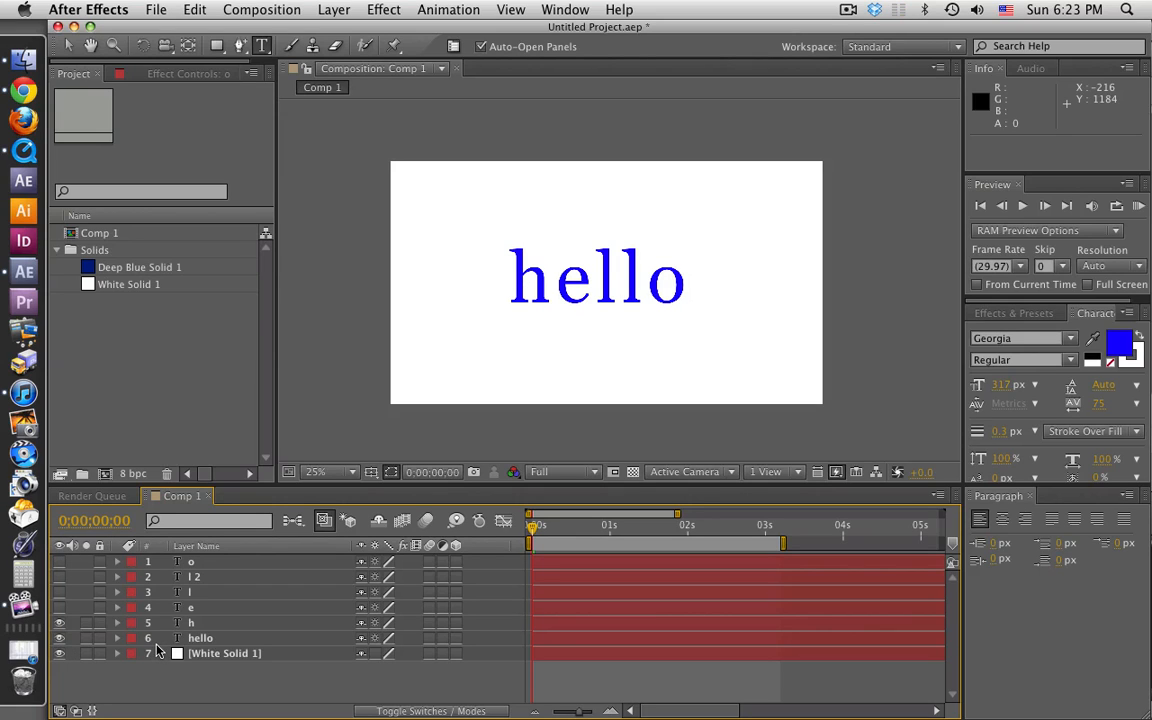
pyautogui.click(199, 609)
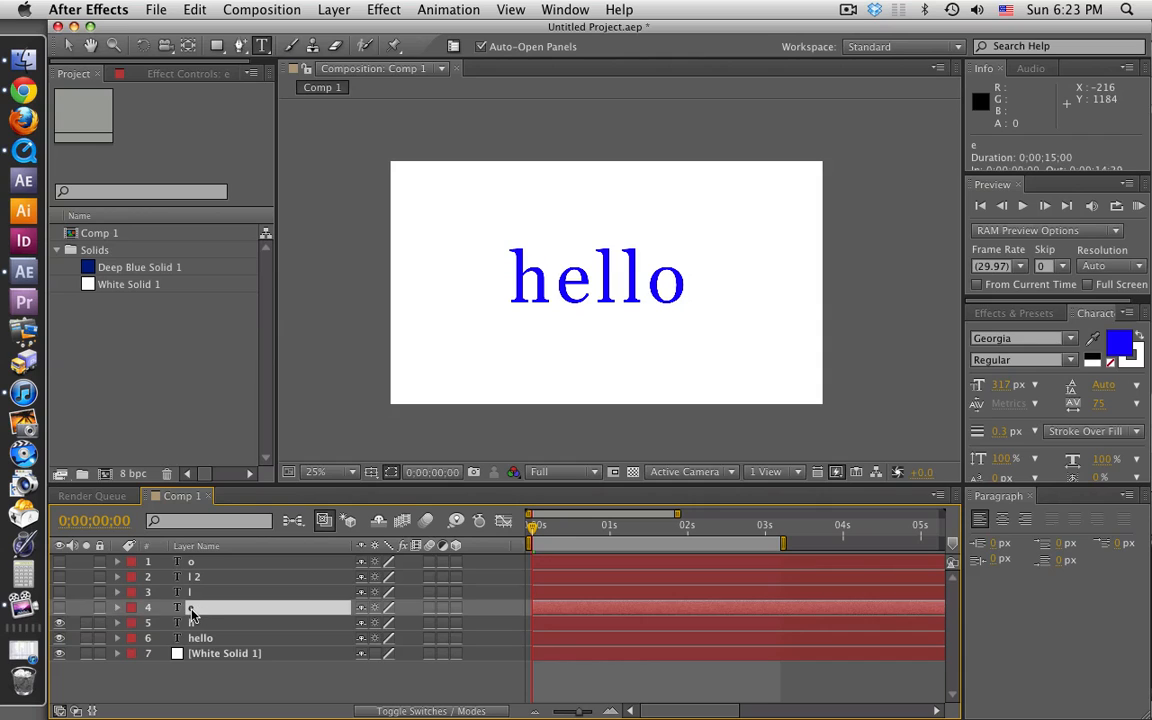
pyautogui.click(59, 607)
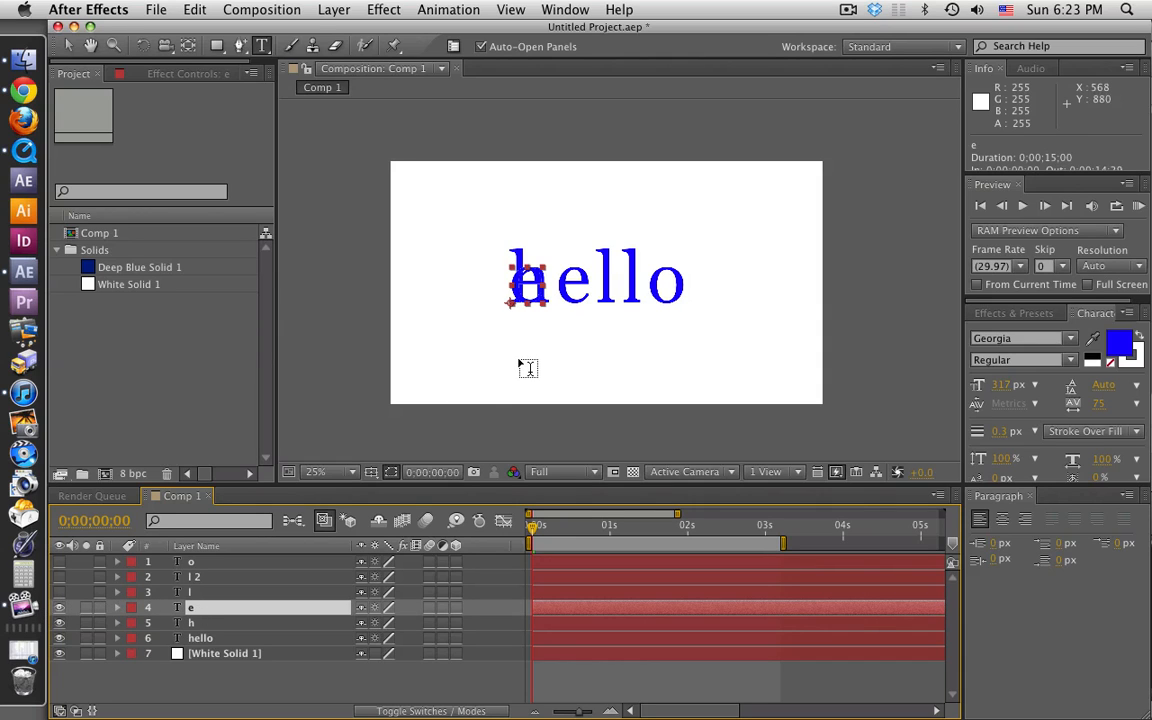
# Step: Shift the e layer horizontally in large increments toward the e of the original hello text
pyautogui.press('/')
pyautogui.click(70, 46)
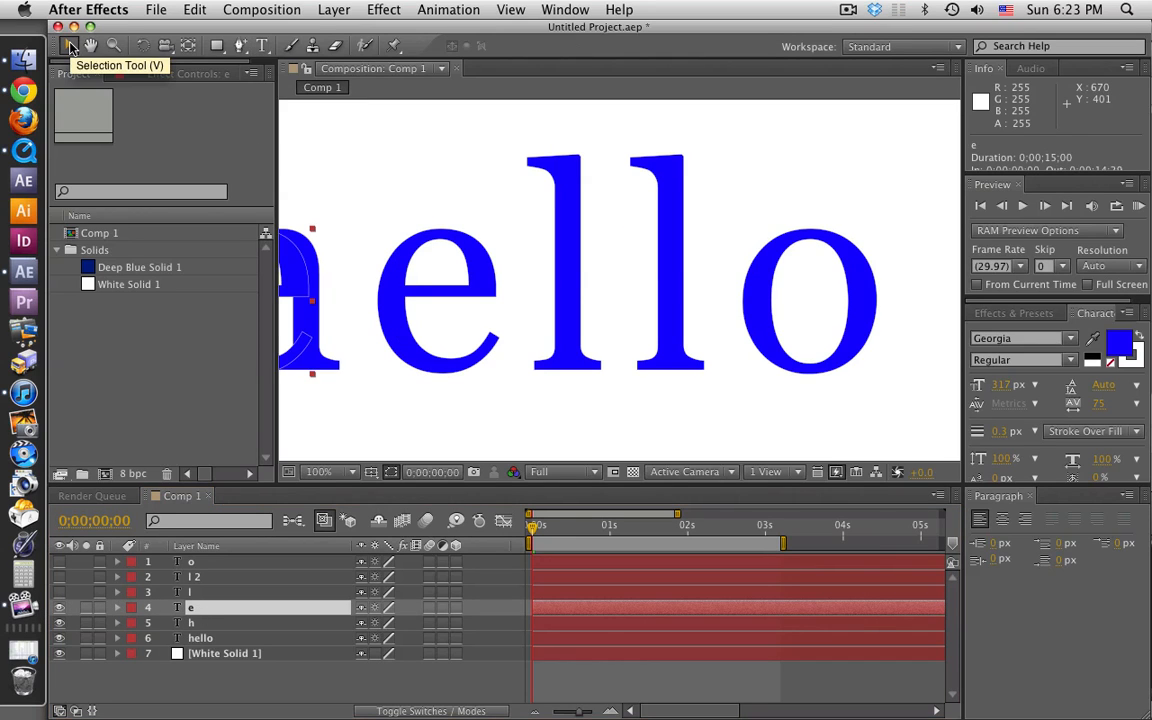
pyautogui.hotkey('shift', 'Right')
pyautogui.hotkey('shift', 'Right')
pyautogui.hotkey('shift', 'Right')
pyautogui.hotkey('shift', 'Right')
pyautogui.hotkey('shift', 'Right')
pyautogui.hotkey('shift', 'Right')
pyautogui.hotkey('shift', 'Right')
pyautogui.hotkey('shift', 'Right')
pyautogui.hotkey('shift', 'Right')
pyautogui.hotkey('shift', 'Right')
pyautogui.hotkey('shift', 'Right')
pyautogui.hotkey('shift', 'Right')
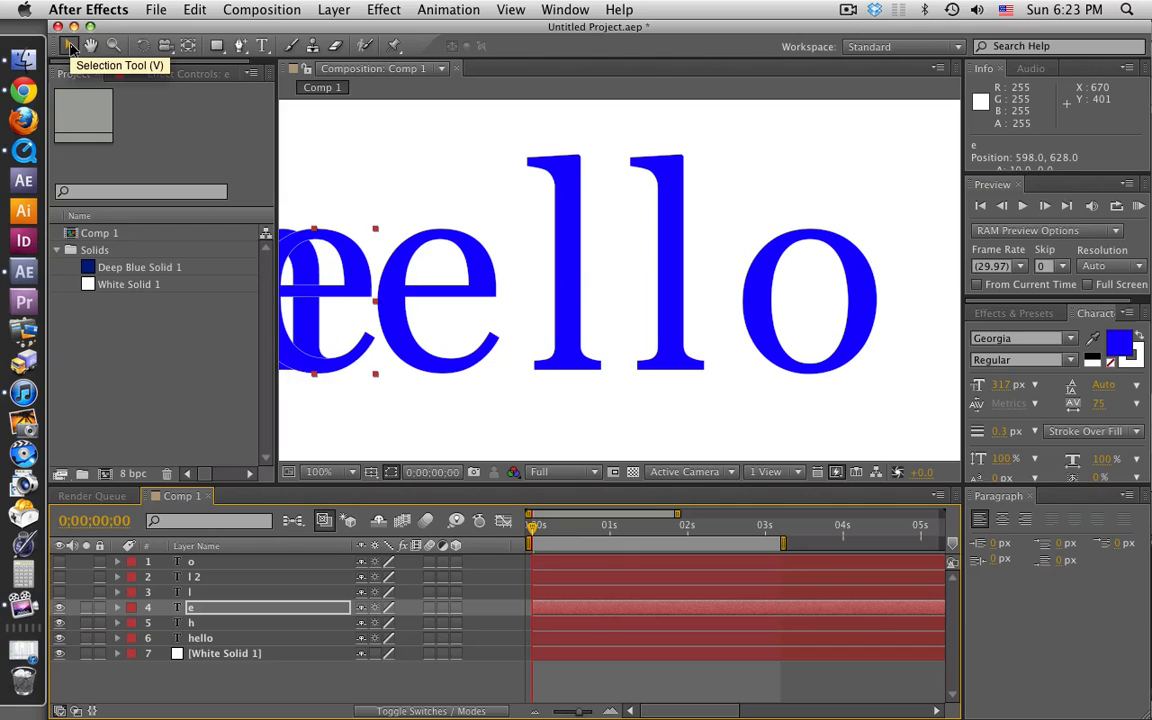
pyautogui.hotkey('shift', 'Right')
pyautogui.hotkey('shift', 'Right')
pyautogui.hotkey('shift', 'Right')
pyautogui.hotkey('shift', 'Right')
pyautogui.hotkey('shift', 'Right')
pyautogui.hotkey('shift', 'Right')
pyautogui.hotkey('shift', 'Right')
pyautogui.hotkey('shift', 'Right')
pyautogui.hotkey('shift', 'Right')
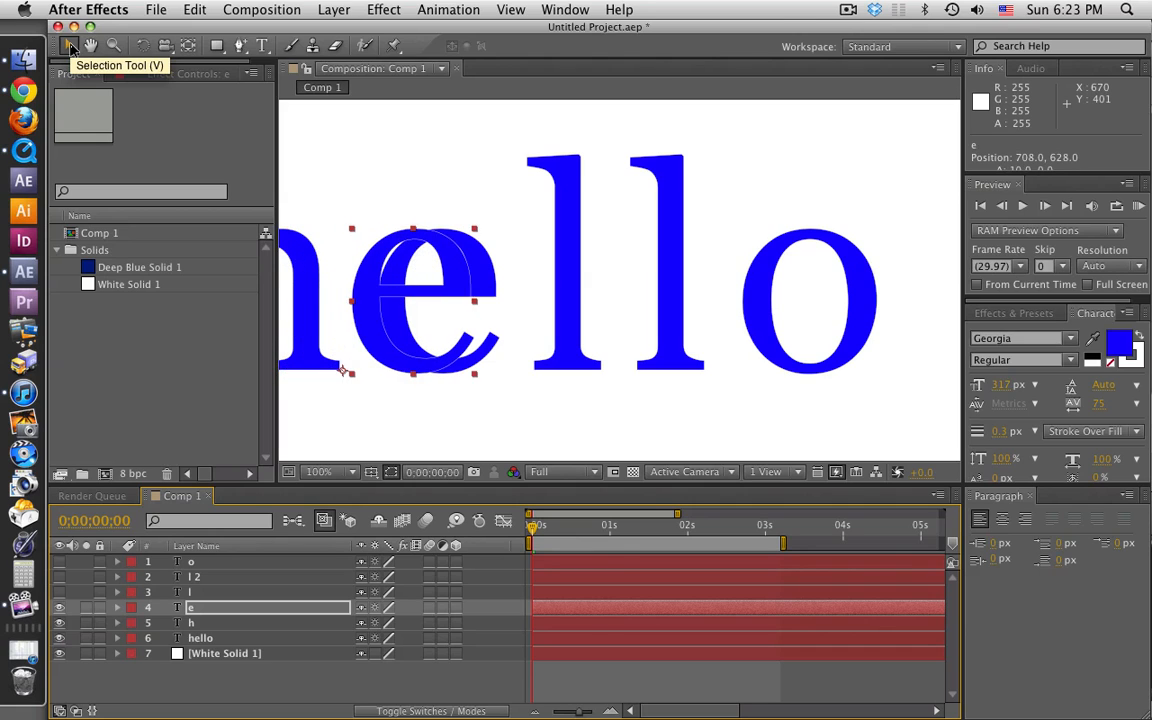
# Step: Fine-tune the e layer to position 736, 628 over the original e and toggle its visibility to check the alignment
pyautogui.press('Left')
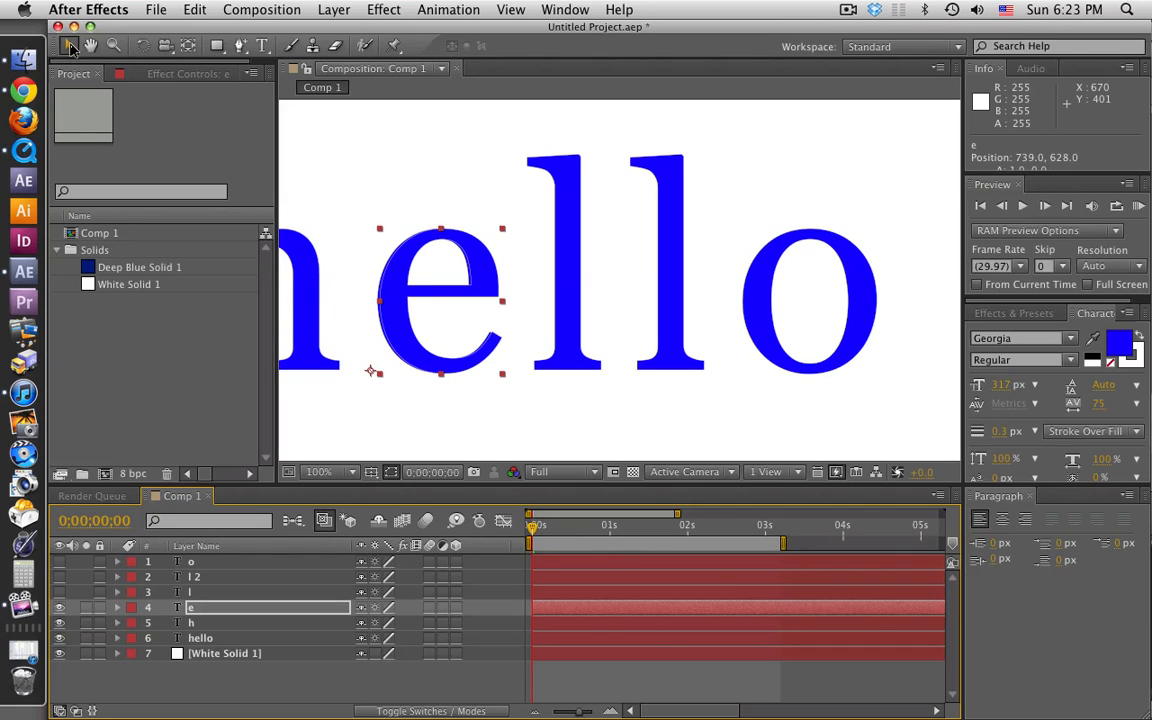
pyautogui.press('Left')
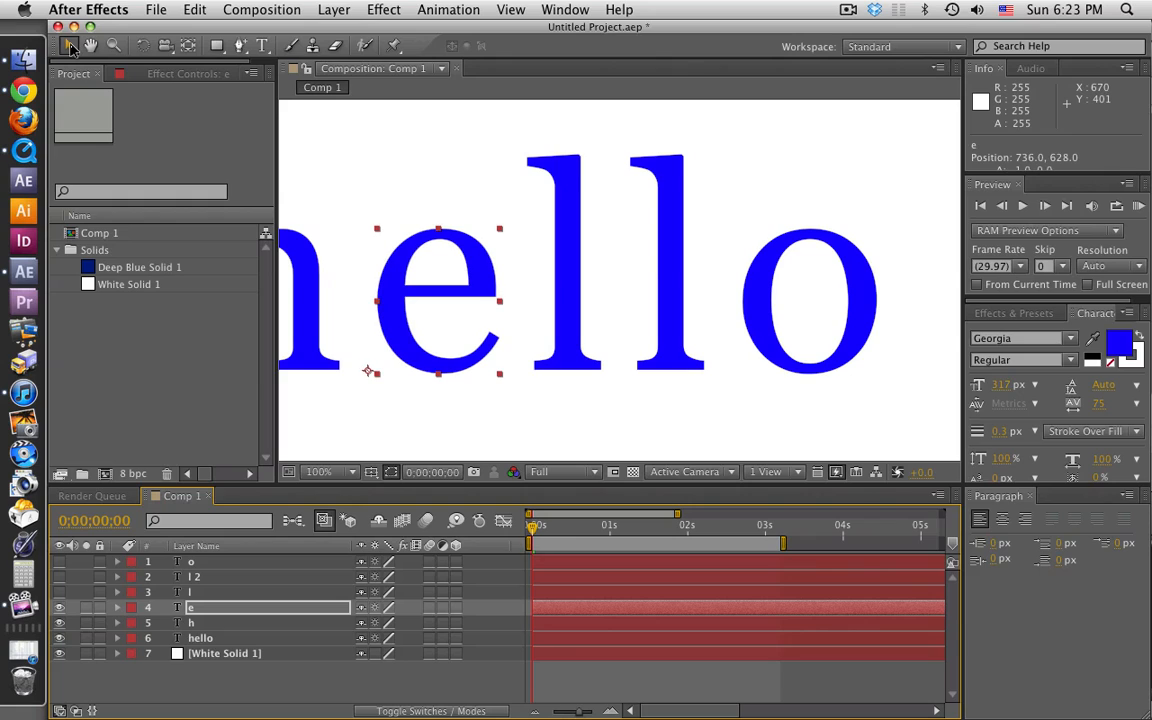
pyautogui.press('Left')
pyautogui.press('Right')
pyautogui.click(60, 608)
pyautogui.click(60, 608)
pyautogui.click(60, 608)
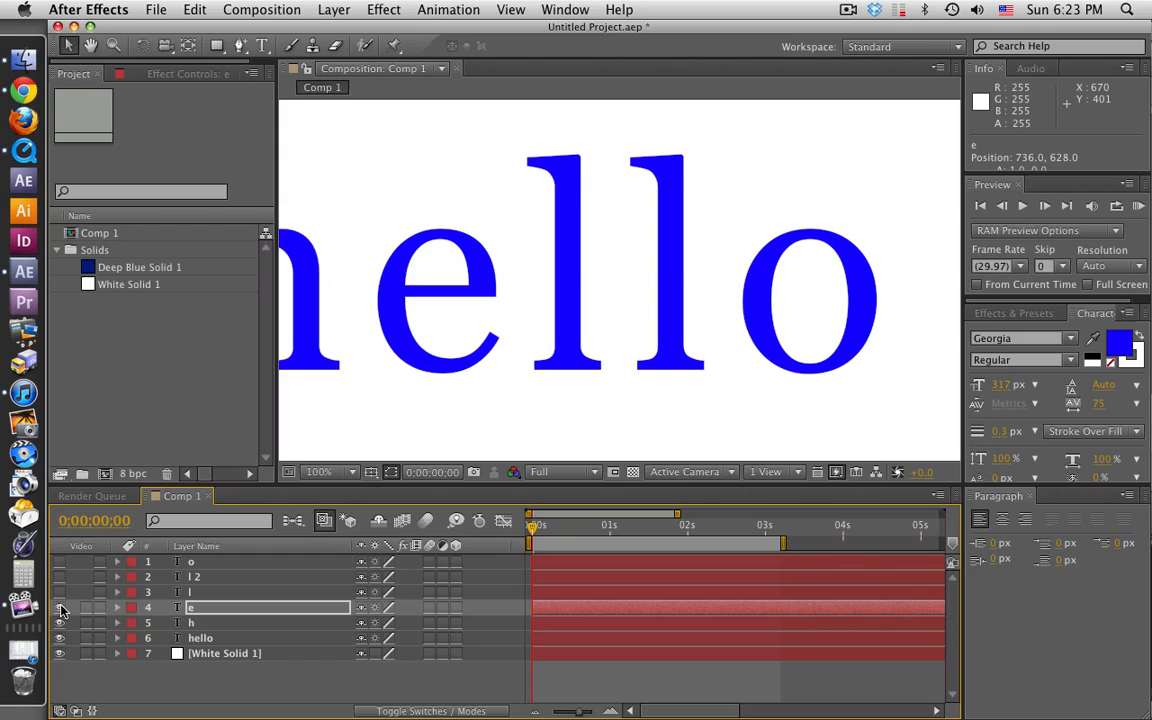
pyautogui.click(60, 608)
# Step: Show the l layer and shift it horizontally to position 908, 628, near the first l of the original hello
pyautogui.click(59, 592)
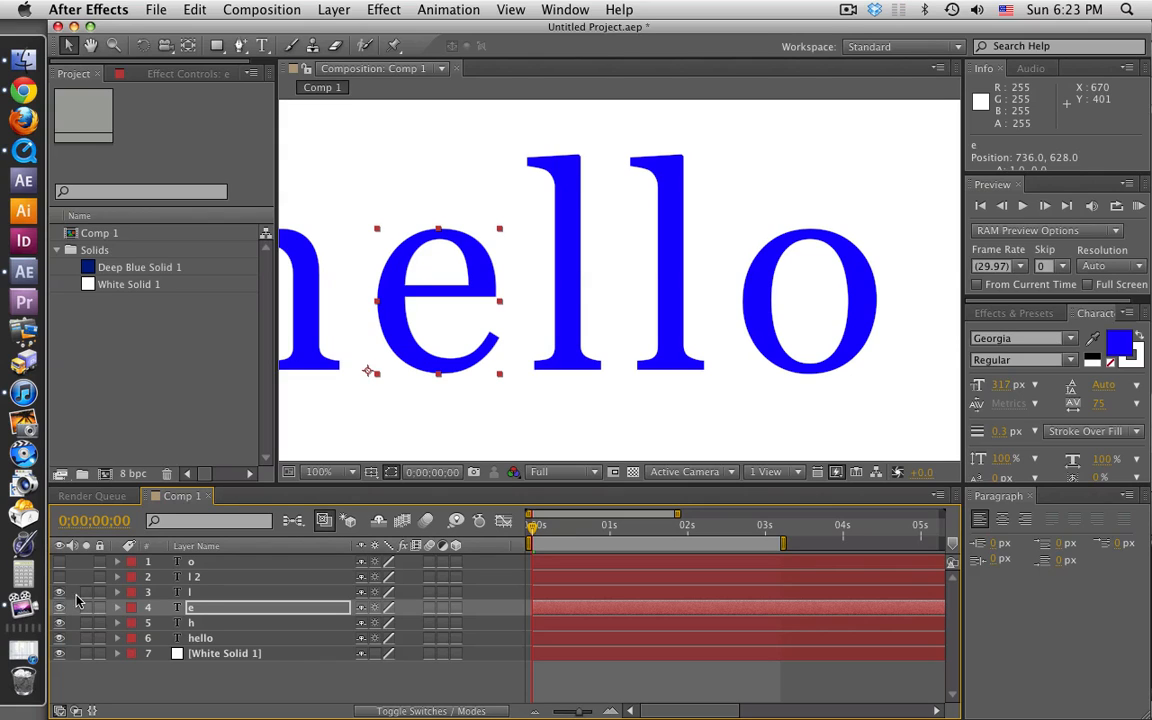
pyautogui.click(200, 592)
pyautogui.scroll(-2, 519, 377)
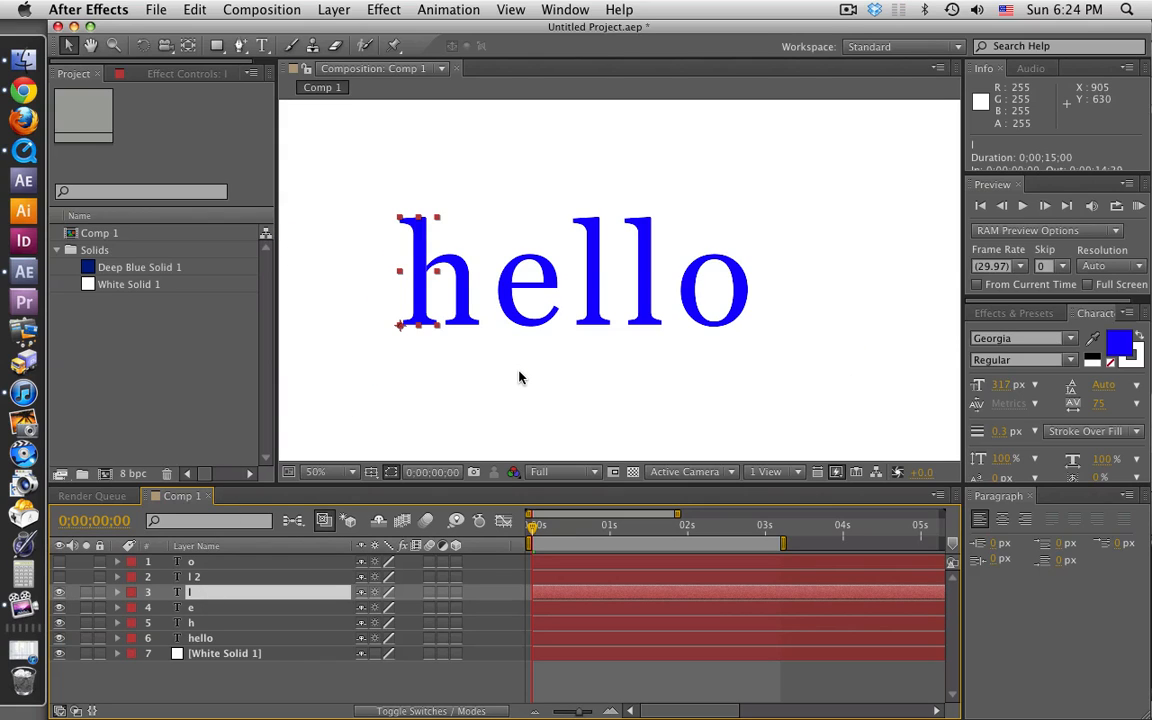
pyautogui.hotkey('shift', 'Right')
pyautogui.hotkey('shift', 'Right')
pyautogui.hotkey('shift', 'Right')
pyautogui.hotkey('shift', 'Right')
pyautogui.hotkey('shift', 'Right')
pyautogui.hotkey('shift', 'Right')
pyautogui.hotkey('shift', 'Right')
pyautogui.hotkey('shift', 'Right')
pyautogui.hotkey('shift', 'Right')
pyautogui.hotkey('shift', 'Right')
pyautogui.hotkey('shift', 'Right')
pyautogui.hotkey('shift', 'Right')
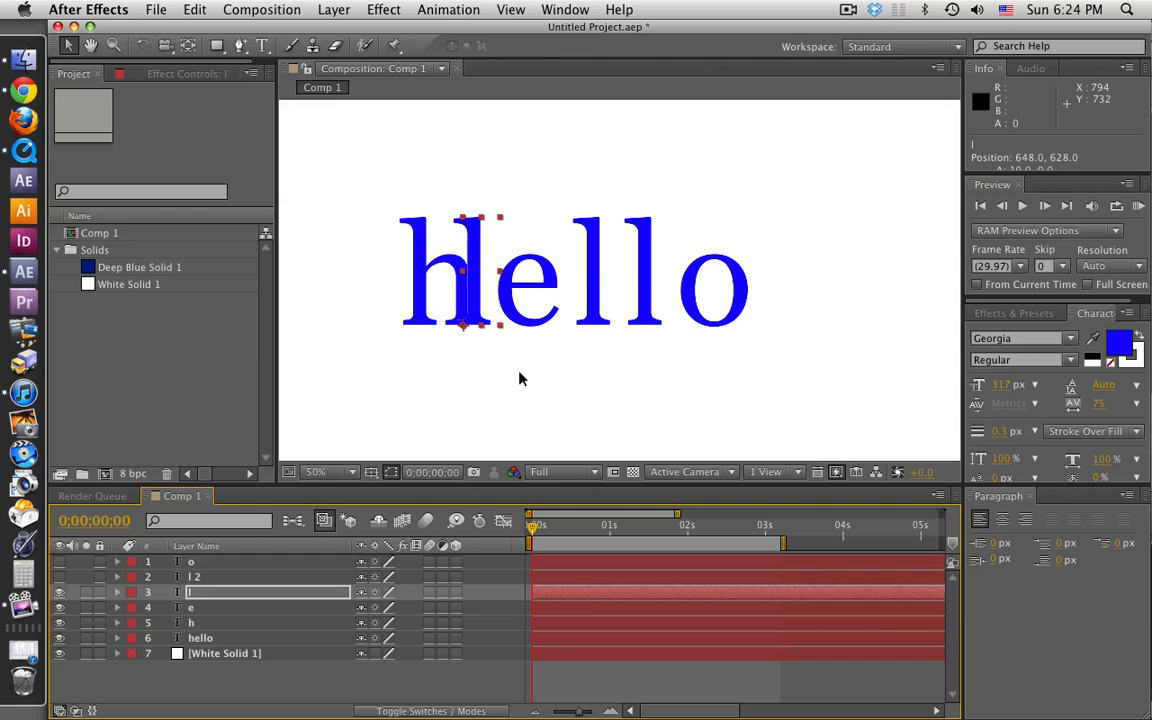
pyautogui.hotkey('shift', 'Right')
pyautogui.hotkey('shift', 'Right')
pyautogui.hotkey('shift', 'Right')
pyautogui.hotkey('shift', 'Right')
pyautogui.hotkey('shift', 'Right')
pyautogui.hotkey('shift', 'Right')
pyautogui.hotkey('shift', 'Right')
pyautogui.hotkey('shift', 'Right')
pyautogui.hotkey('shift', 'Right')
pyautogui.hotkey('shift', 'Right')
pyautogui.hotkey('shift', 'Right')
pyautogui.hotkey('shift', 'Right')
pyautogui.hotkey('shift', 'Right')
pyautogui.hotkey('shift', 'Right')
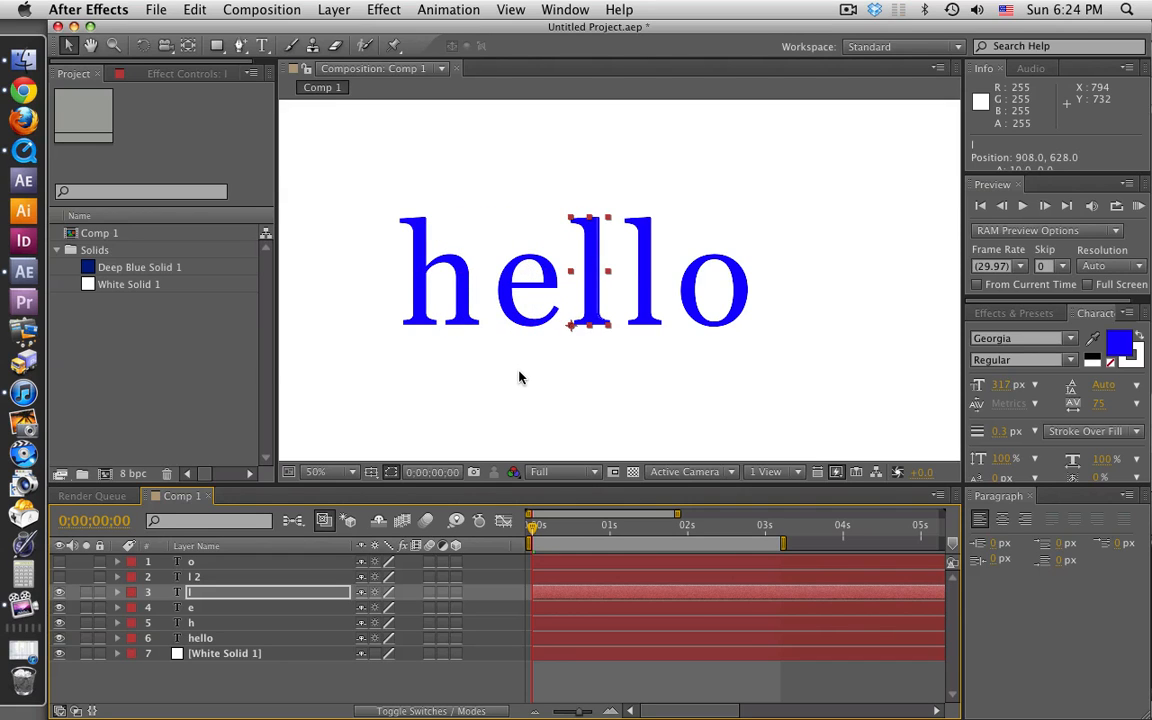
# Step: Fine-tune the l layer to position 913, 628 over the first l of the original word
pyautogui.press('.')
pyautogui.press('.')
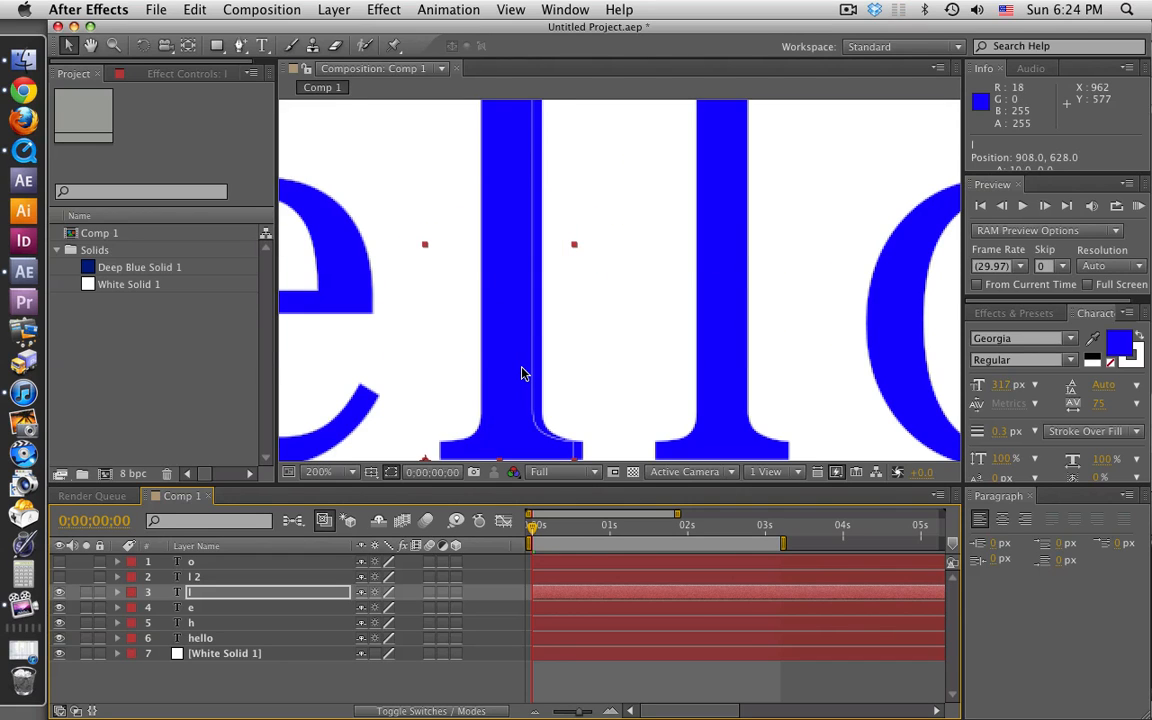
pyautogui.press('Right')
pyautogui.press('Right')
pyautogui.press('Right')
pyautogui.press('Right')
pyautogui.press('Right')
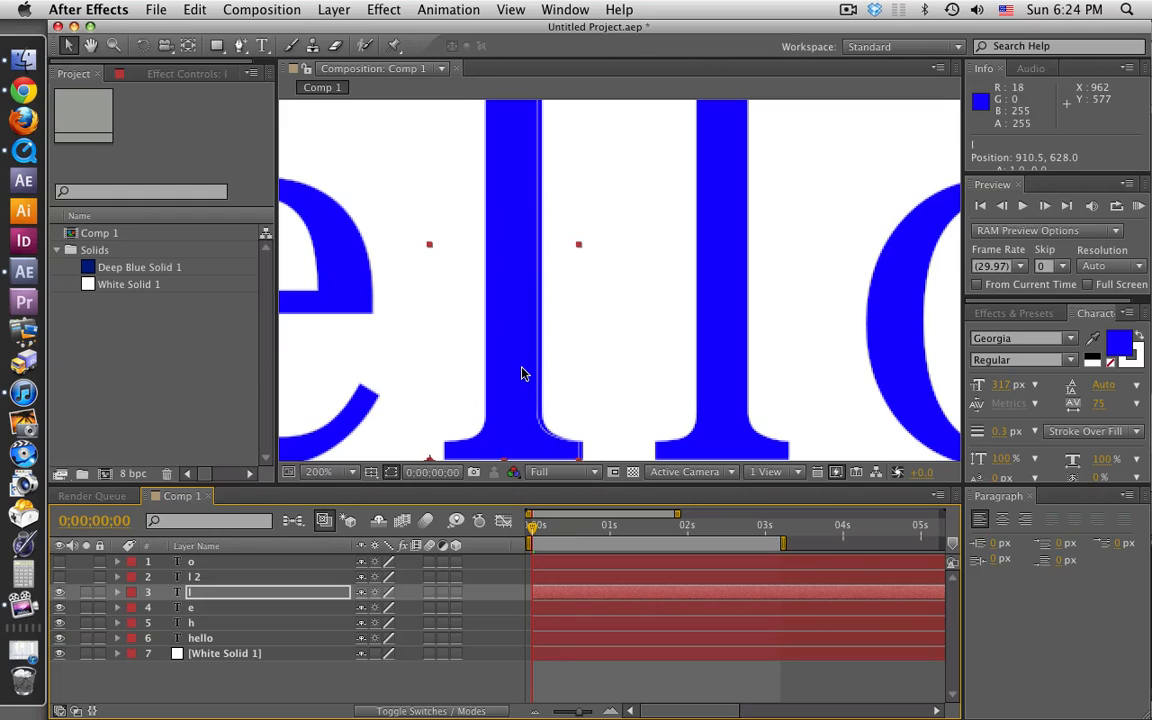
pyautogui.press('Right')
pyautogui.press('Right')
pyautogui.press('Right')
pyautogui.press('Right')
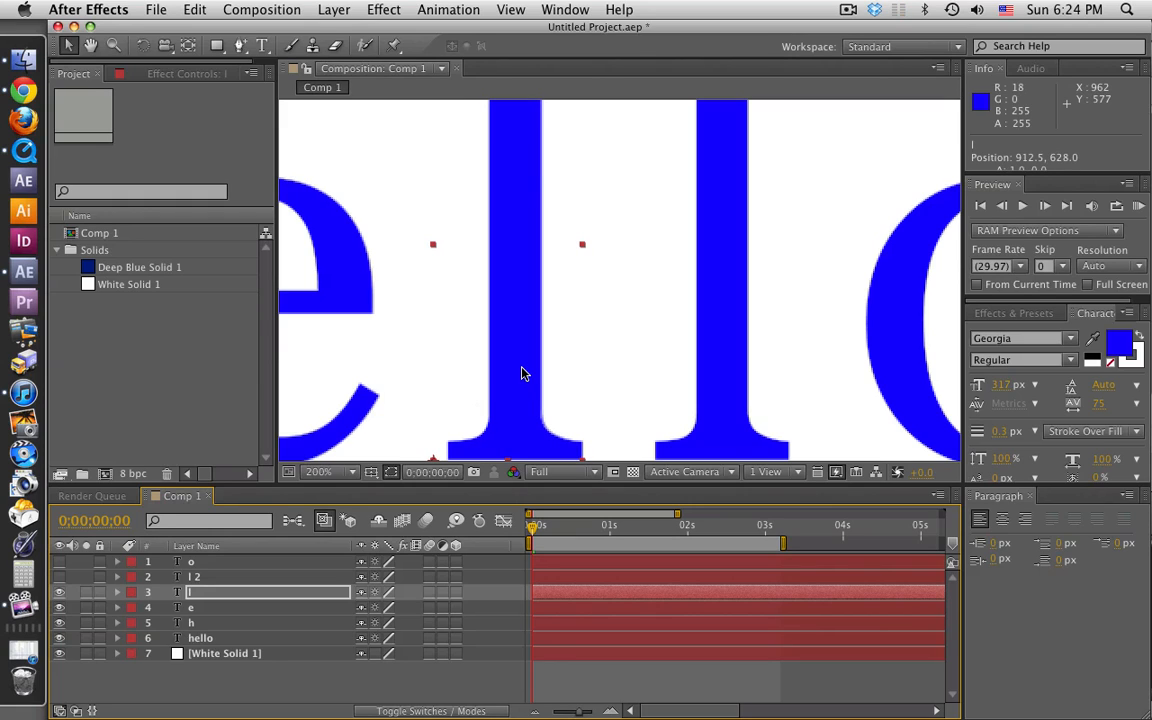
pyautogui.press('Right')
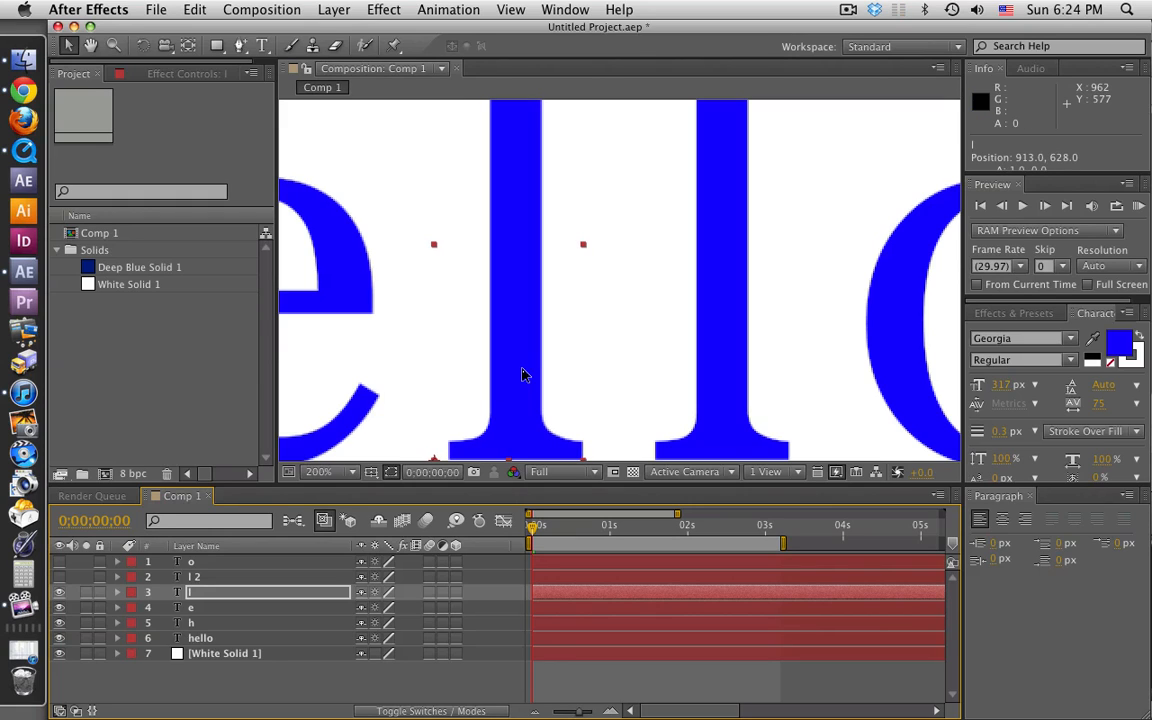
# Step: Check the l and e layers' alignment by toggling their visibility, and nudge the l layer to position 913.5, 628
pyautogui.click(60, 593)
pyautogui.click(60, 593)
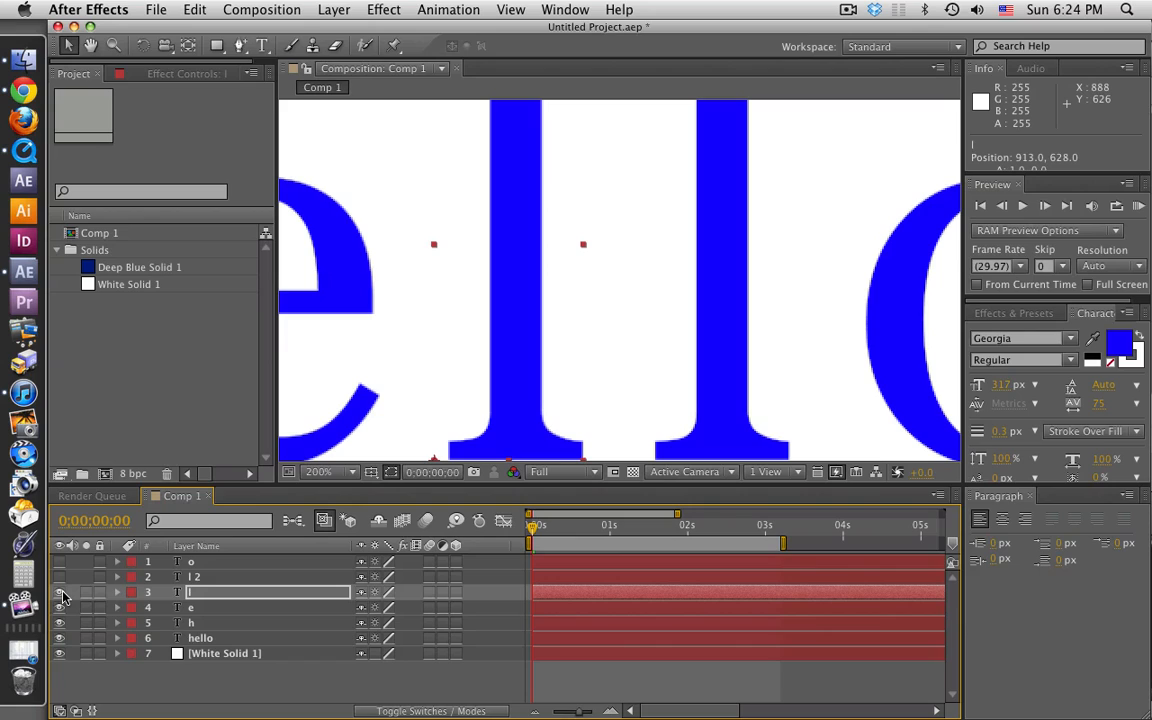
pyautogui.press('Right')
pyautogui.click(60, 593)
pyautogui.click(60, 593)
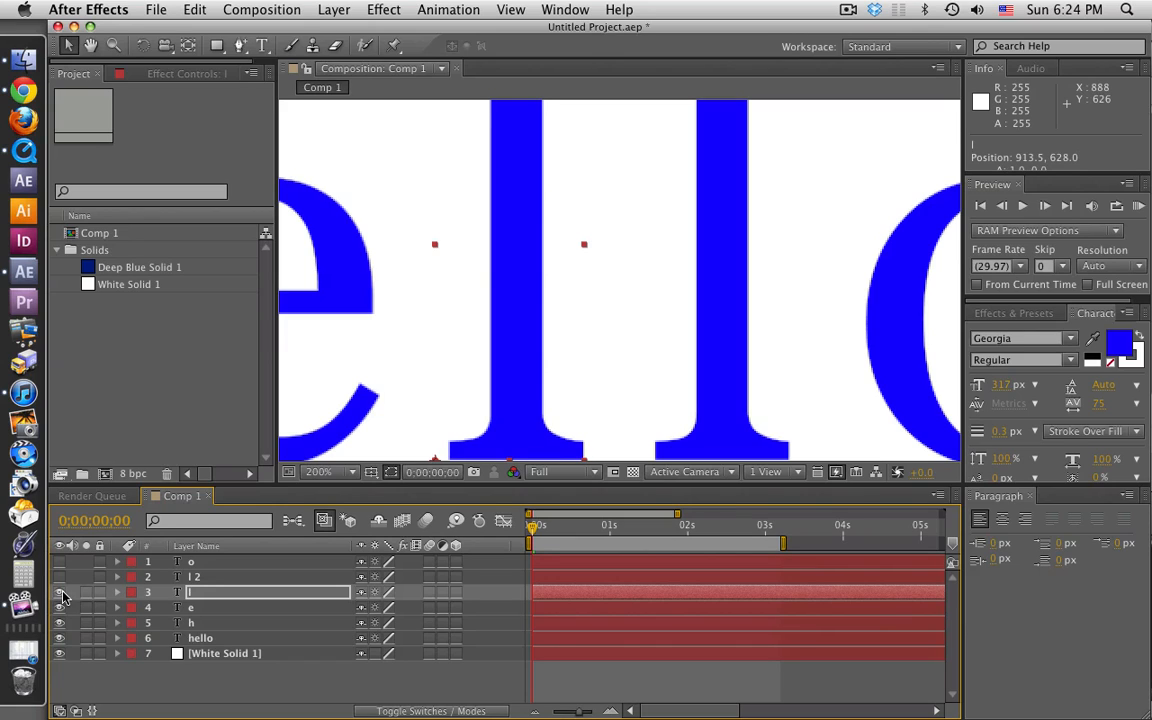
pyautogui.click(60, 608)
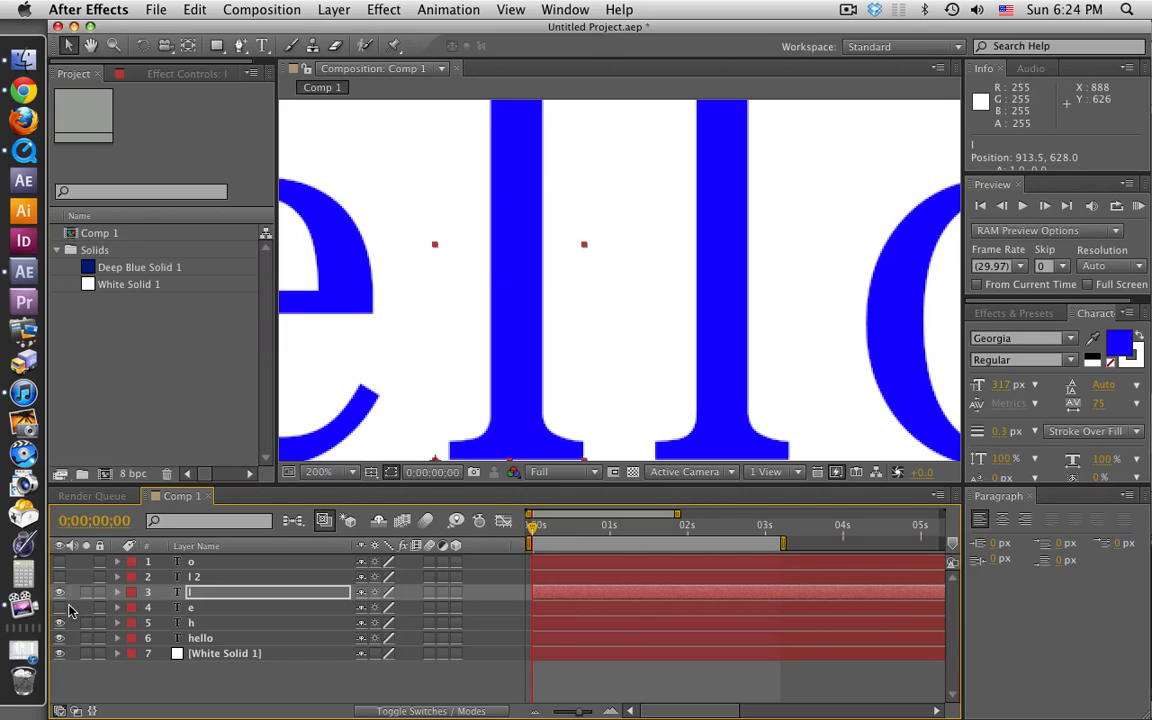
pyautogui.click(60, 608)
# Step: Show the l 2 layer and shift it horizontally to position 1028, 628, over the second l of the original hello
pyautogui.click(60, 577)
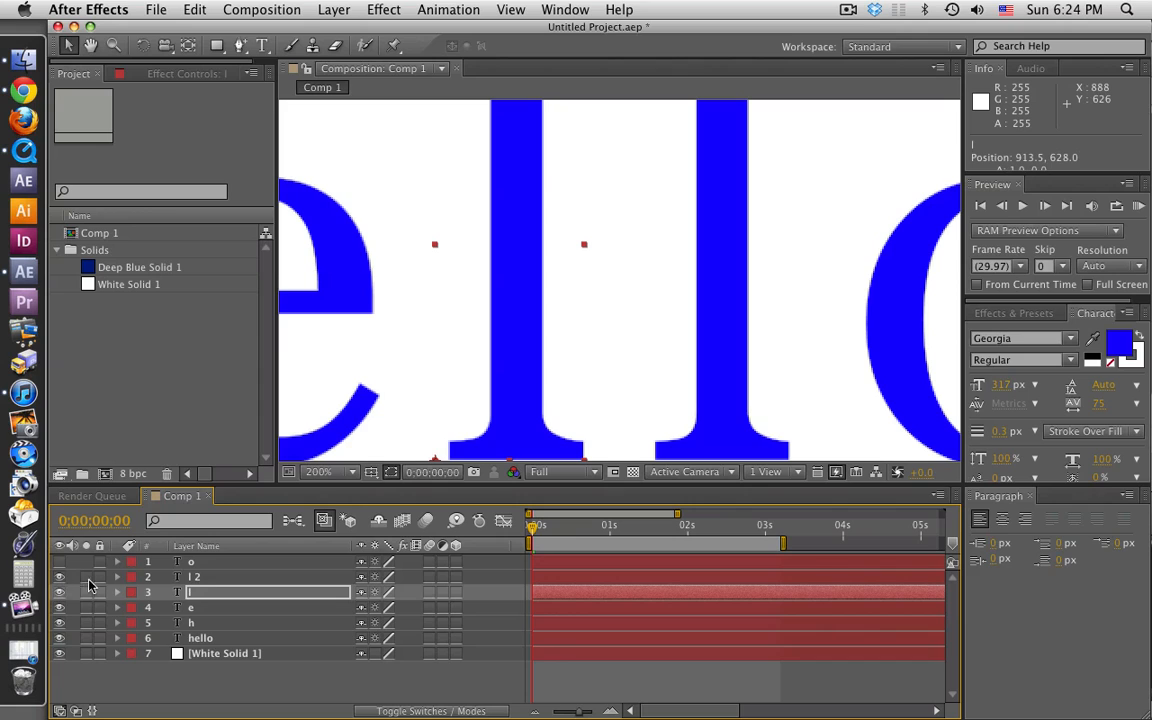
pyautogui.click(190, 578)
pyautogui.scroll(-2, 447, 398)
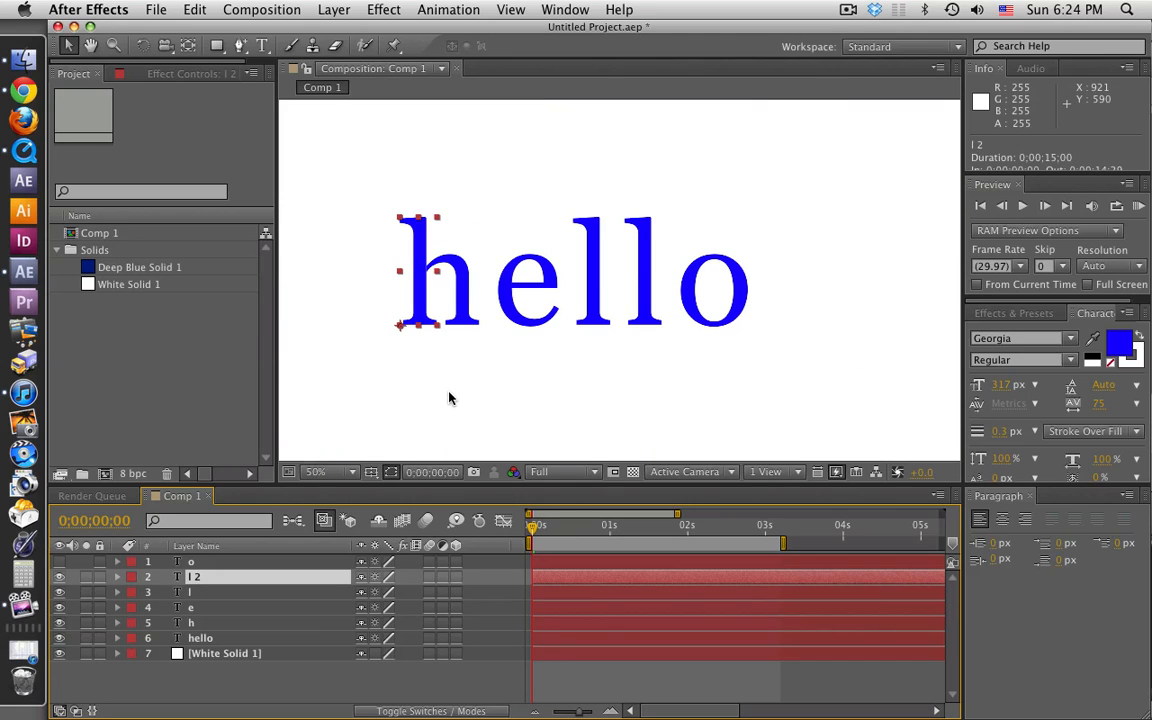
pyautogui.hotkey('shift', 'Right')
pyautogui.hotkey('shift', 'Right')
pyautogui.hotkey('shift', 'Right')
pyautogui.hotkey('shift', 'Right')
pyautogui.hotkey('shift', 'Right')
pyautogui.hotkey('shift', 'Right')
pyautogui.hotkey('shift', 'Right')
pyautogui.hotkey('shift', 'Right')
pyautogui.hotkey('shift', 'Right')
pyautogui.hotkey('shift', 'Right')
pyautogui.hotkey('shift', 'Right')
pyautogui.hotkey('shift', 'Right')
pyautogui.hotkey('shift', 'Right')
pyautogui.hotkey('shift', 'Right')
pyautogui.hotkey('shift', 'Right')
pyautogui.hotkey('shift', 'Right')
pyautogui.hotkey('shift', 'Right')
pyautogui.hotkey('shift', 'Right')
pyautogui.hotkey('shift', 'Right')
pyautogui.hotkey('shift', 'Right')
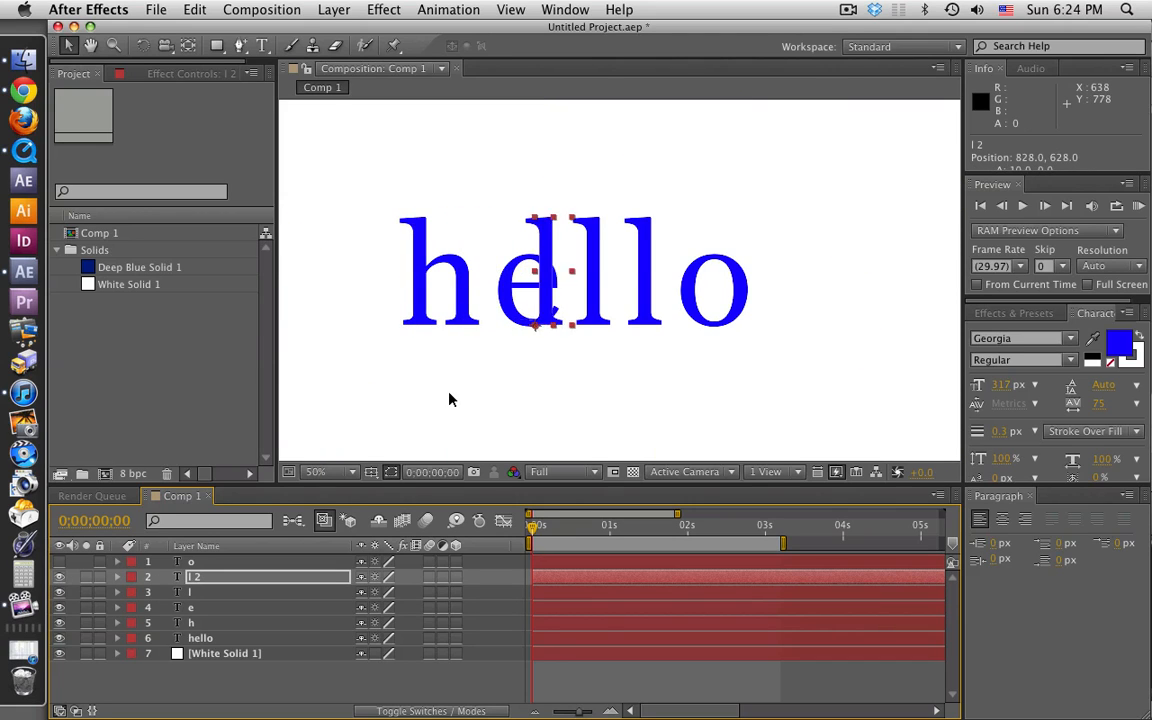
pyautogui.hotkey('shift', 'Right')
pyautogui.hotkey('shift', 'Right')
pyautogui.hotkey('shift', 'Right')
pyautogui.hotkey('shift', 'Right')
pyautogui.hotkey('shift', 'Right')
pyautogui.hotkey('shift', 'Right')
pyautogui.hotkey('shift', 'Right')
pyautogui.hotkey('shift', 'Right')
pyautogui.hotkey('shift', 'Right')
pyautogui.hotkey('shift', 'Right')
pyautogui.hotkey('shift', 'Right')
pyautogui.hotkey('shift', 'Right')
pyautogui.hotkey('shift', 'Right')
pyautogui.hotkey('shift', 'Right')
pyautogui.hotkey('shift', 'Right')
pyautogui.hotkey('shift', 'Right')
pyautogui.hotkey('shift', 'Right')
pyautogui.hotkey('shift', 'Right')
pyautogui.hotkey('shift', 'Right')
pyautogui.hotkey('shift', 'Right')
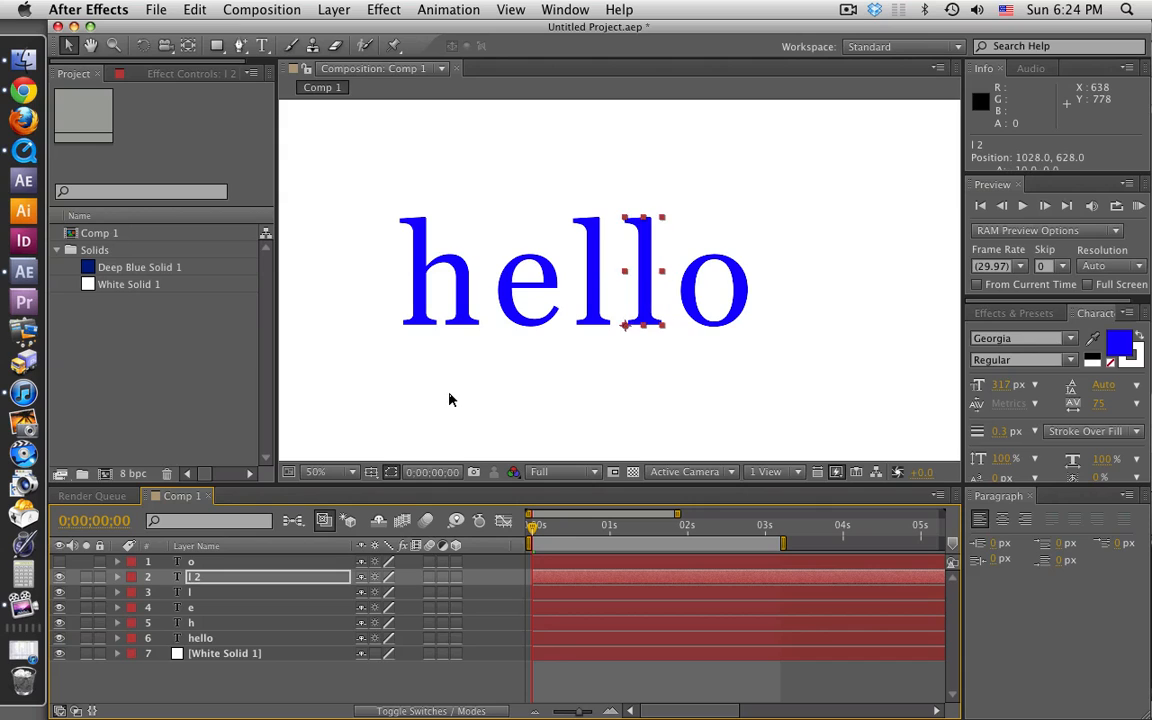
# Step: Nudge the l 2 layer to position 1027.8, 628 and toggle its visibility to check it against the original l
pyautogui.scroll(4, 450, 396)
pyautogui.press('h')
pyautogui.moveTo(743, 345); pyautogui.dragTo(581, 147)
pyautogui.press('v')
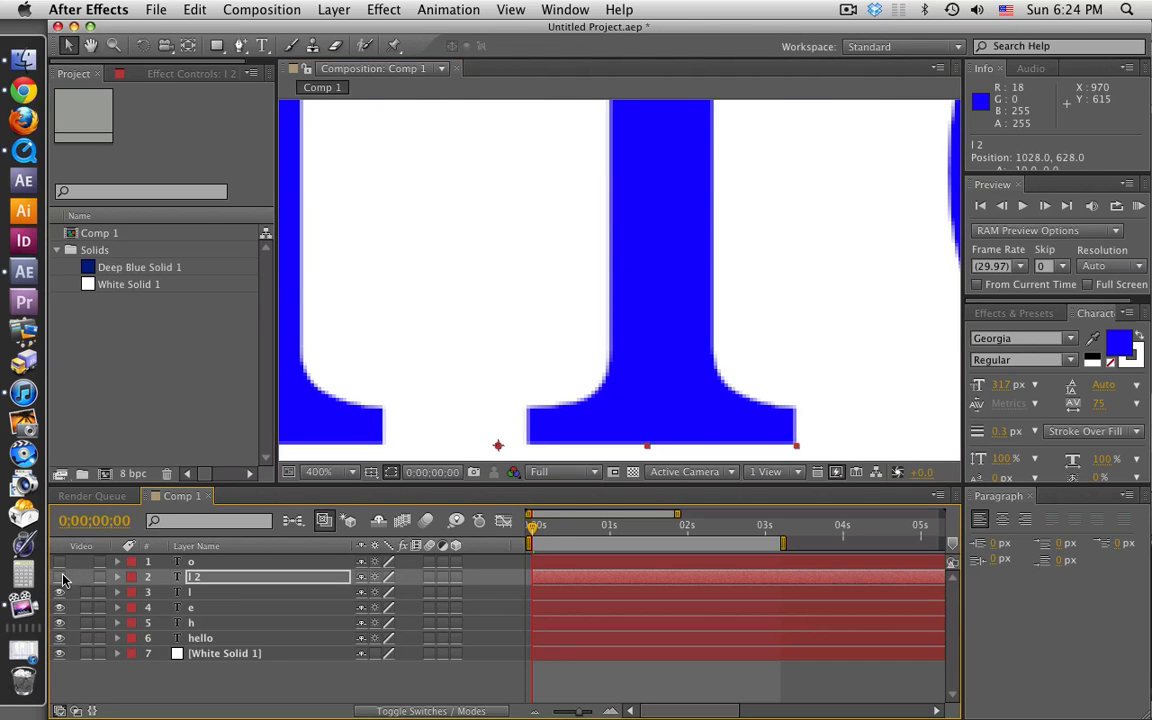
pyautogui.click(63, 580)
pyautogui.press('Left')
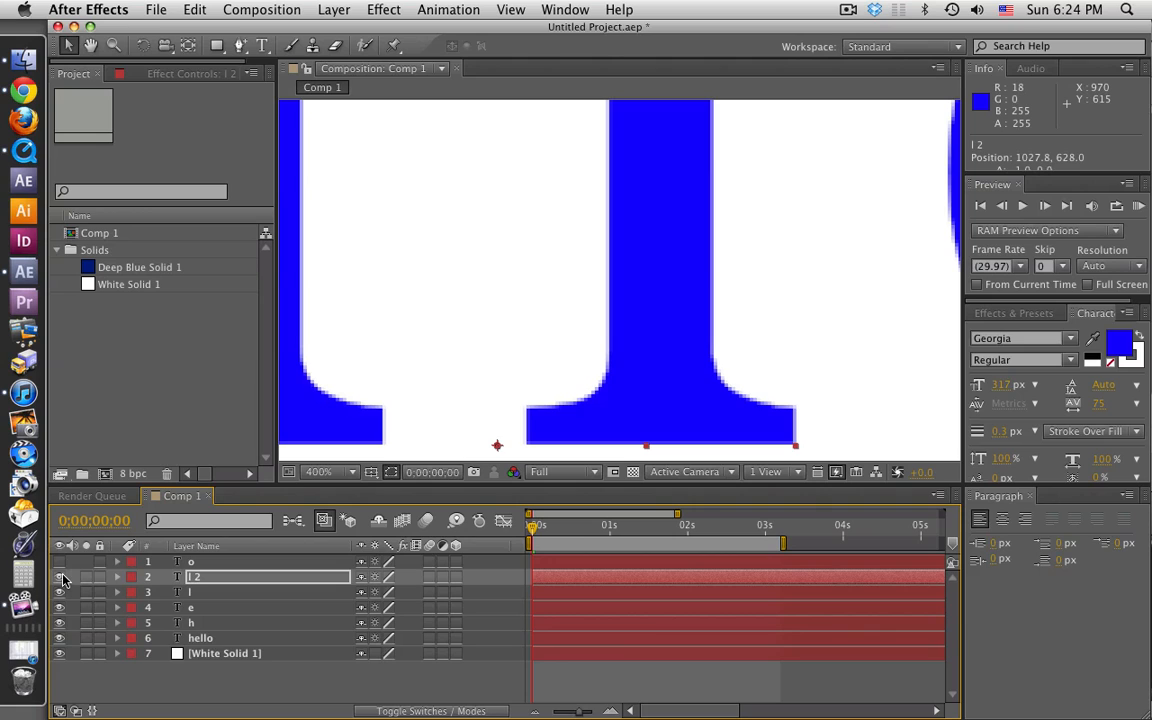
pyautogui.click(63, 580)
pyautogui.click(63, 580)
# Step: Show the o layer and shift it horizontally to position 1148, 628, near the o of the original hello
pyautogui.click(67, 562)
pyautogui.click(60, 562)
pyautogui.click(238, 562)
pyautogui.scroll(-3, 326, 398)
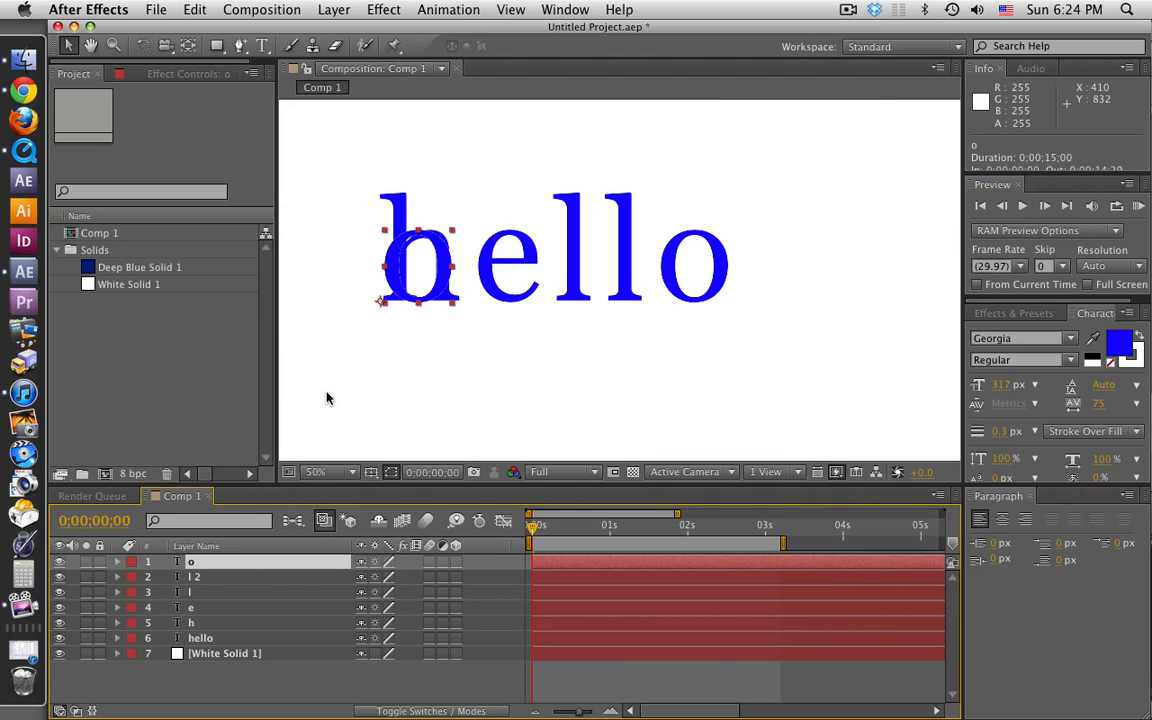
pyautogui.hotkey('shift', 'Right')
pyautogui.hotkey('shift', 'Right')
pyautogui.hotkey('shift', 'Right')
pyautogui.hotkey('shift', 'Right')
pyautogui.hotkey('shift', 'Right')
pyautogui.hotkey('shift', 'Right')
pyautogui.hotkey('shift', 'Right')
pyautogui.hotkey('shift', 'Right')
pyautogui.hotkey('shift', 'Right')
pyautogui.hotkey('shift', 'Right')
pyautogui.hotkey('shift', 'Right')
pyautogui.hotkey('shift', 'Right')
pyautogui.hotkey('shift', 'Right')
pyautogui.hotkey('shift', 'Right')
pyautogui.hotkey('shift', 'Right')
pyautogui.hotkey('shift', 'Right')
pyautogui.hotkey('shift', 'Right')
pyautogui.hotkey('shift', 'Right')
pyautogui.hotkey('shift', 'Right')
pyautogui.hotkey('shift', 'Right')
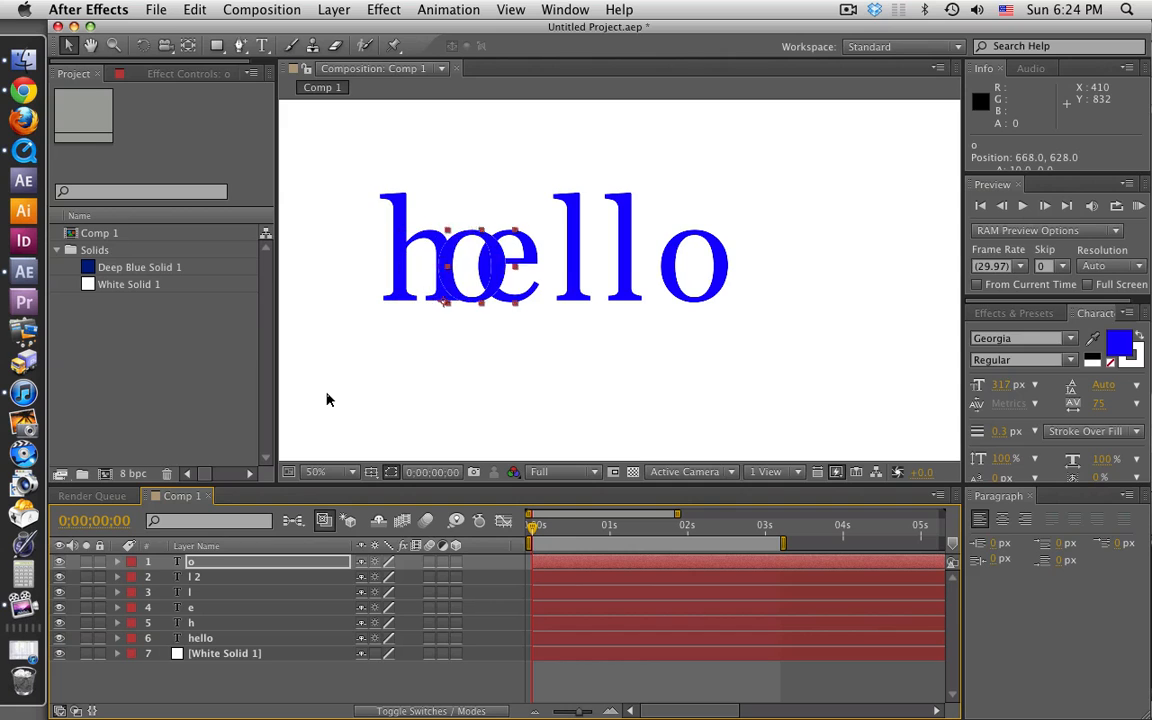
pyautogui.hotkey('shift', 'Right')
pyautogui.hotkey('shift', 'Right')
pyautogui.hotkey('shift', 'Right')
pyautogui.hotkey('shift', 'Right')
pyautogui.hotkey('shift', 'Right')
pyautogui.hotkey('shift', 'Right')
pyautogui.hotkey('shift', 'Right')
pyautogui.hotkey('shift', 'Right')
pyautogui.hotkey('shift', 'Right')
pyautogui.hotkey('shift', 'Right')
pyautogui.hotkey('shift', 'Right')
pyautogui.hotkey('shift', 'Right')
pyautogui.hotkey('shift', 'Right')
pyautogui.hotkey('shift', 'Right')
pyautogui.hotkey('shift', 'Right')
pyautogui.hotkey('shift', 'Right')
pyautogui.hotkey('shift', 'Right')
pyautogui.hotkey('shift', 'Right')
pyautogui.hotkey('shift', 'Right')
pyautogui.hotkey('shift', 'Right')
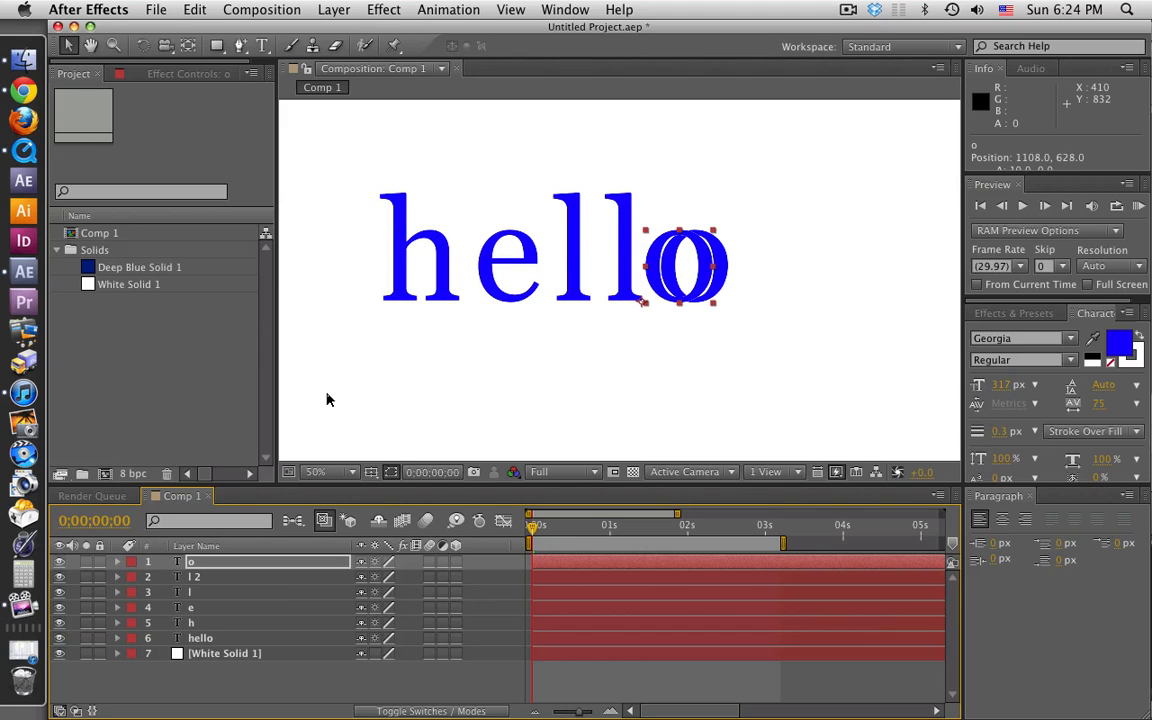
# Step: Nudge the o layer horizontally to position 1142, 628, exactly over the o of the original hello
pyautogui.scroll(3, 326, 398)
pyautogui.press('h')
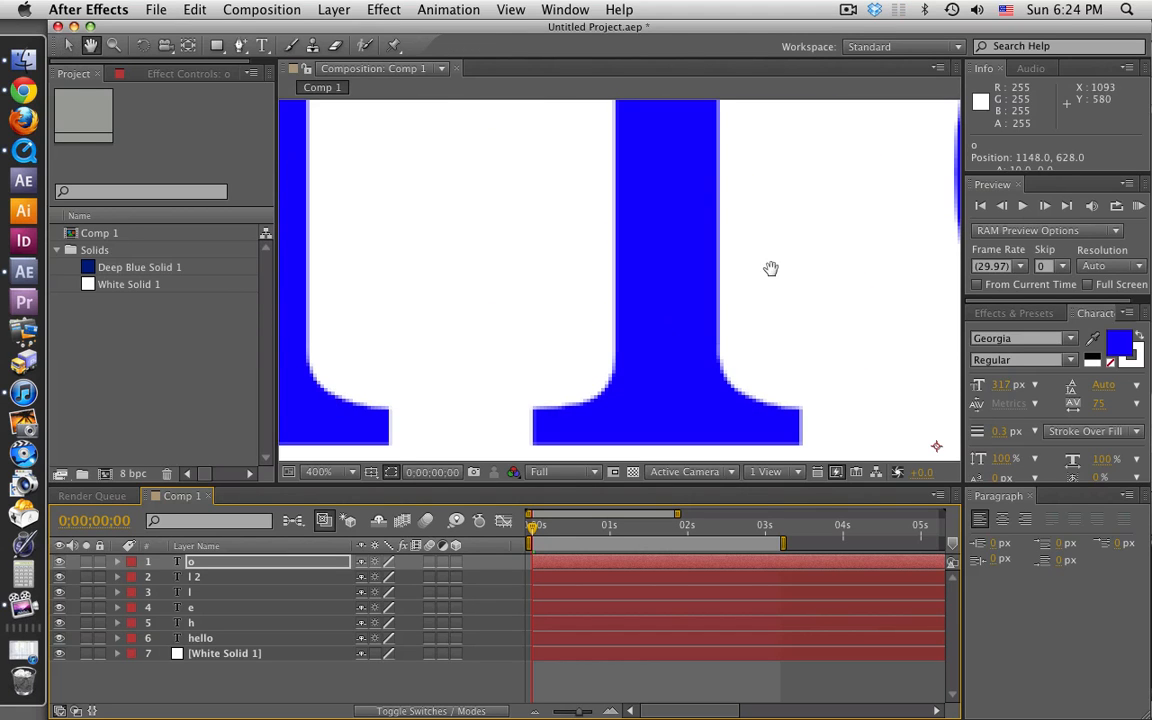
pyautogui.moveTo(771, 270); pyautogui.dragTo(403, 269)
pyautogui.press('v')
pyautogui.press('Left')
pyautogui.press('Left')
pyautogui.press('Left')
pyautogui.press('Left')
pyautogui.press('Left')
pyautogui.press('Left')
pyautogui.press('Left')
pyautogui.press('Left')
pyautogui.press('Left')
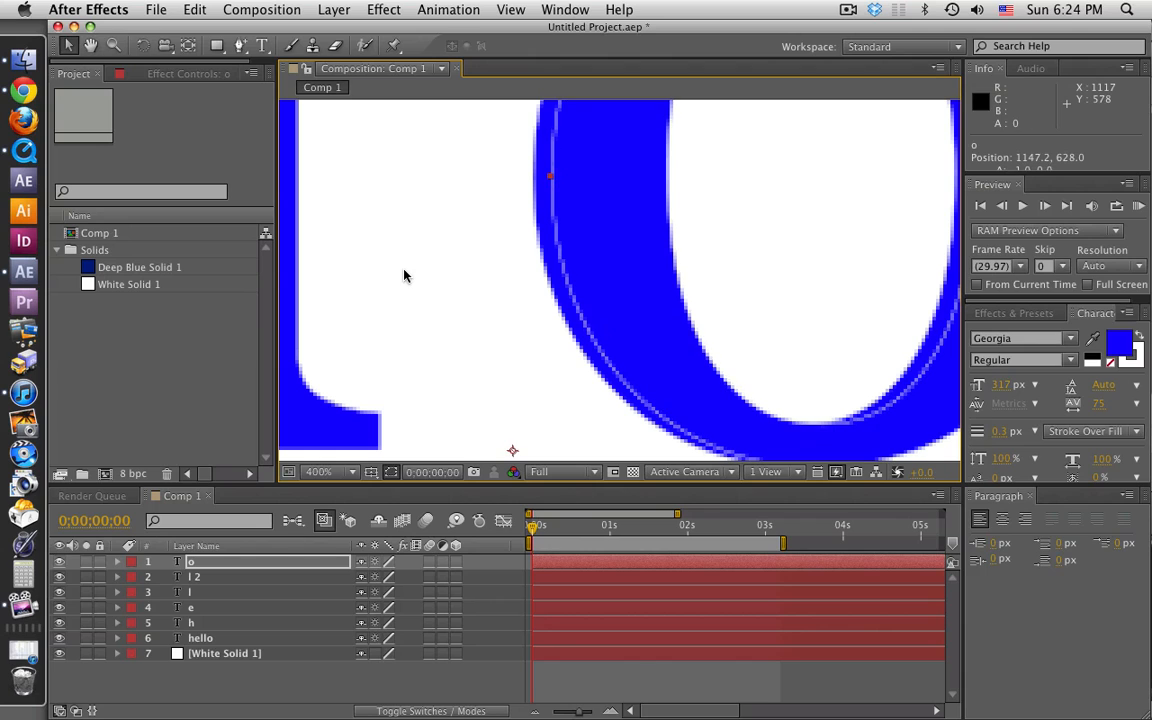
pyautogui.press('Left')
pyautogui.press('Left')
pyautogui.press('Left')
pyautogui.press('Left')
pyautogui.press('Left')
pyautogui.press('Left')
pyautogui.press('Left')
pyautogui.press('Left')
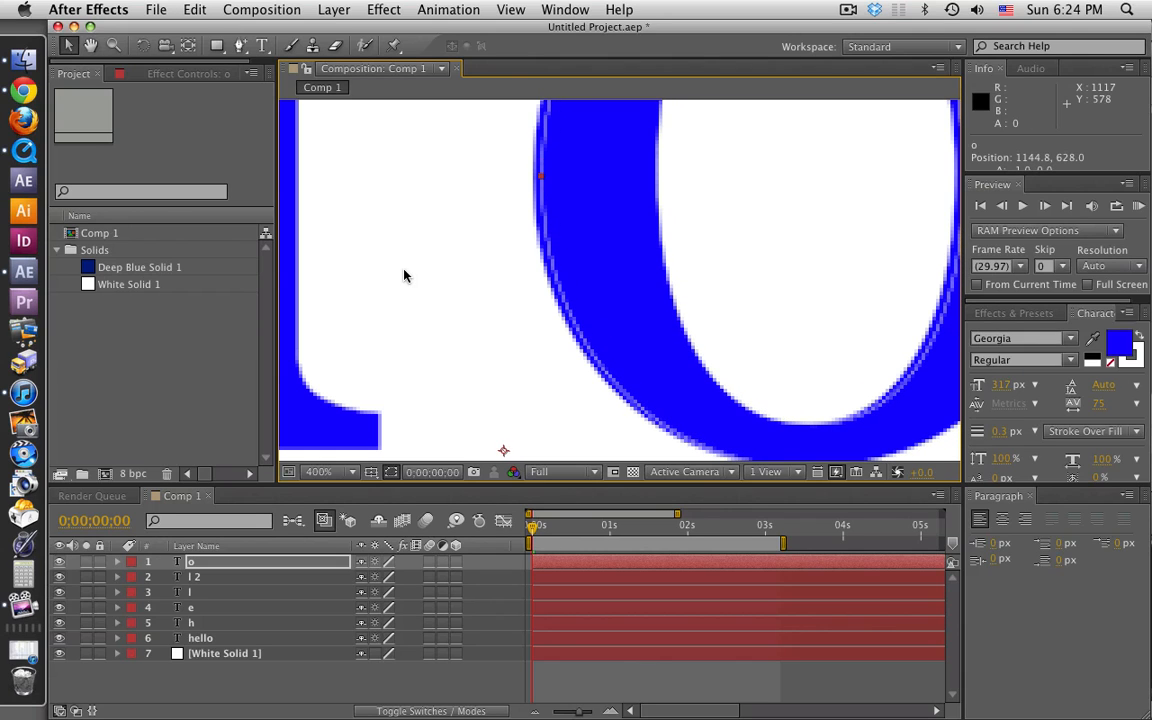
pyautogui.press('Left')
pyautogui.press('Left')
pyautogui.press('Left')
pyautogui.press('Left')
pyautogui.press('Left')
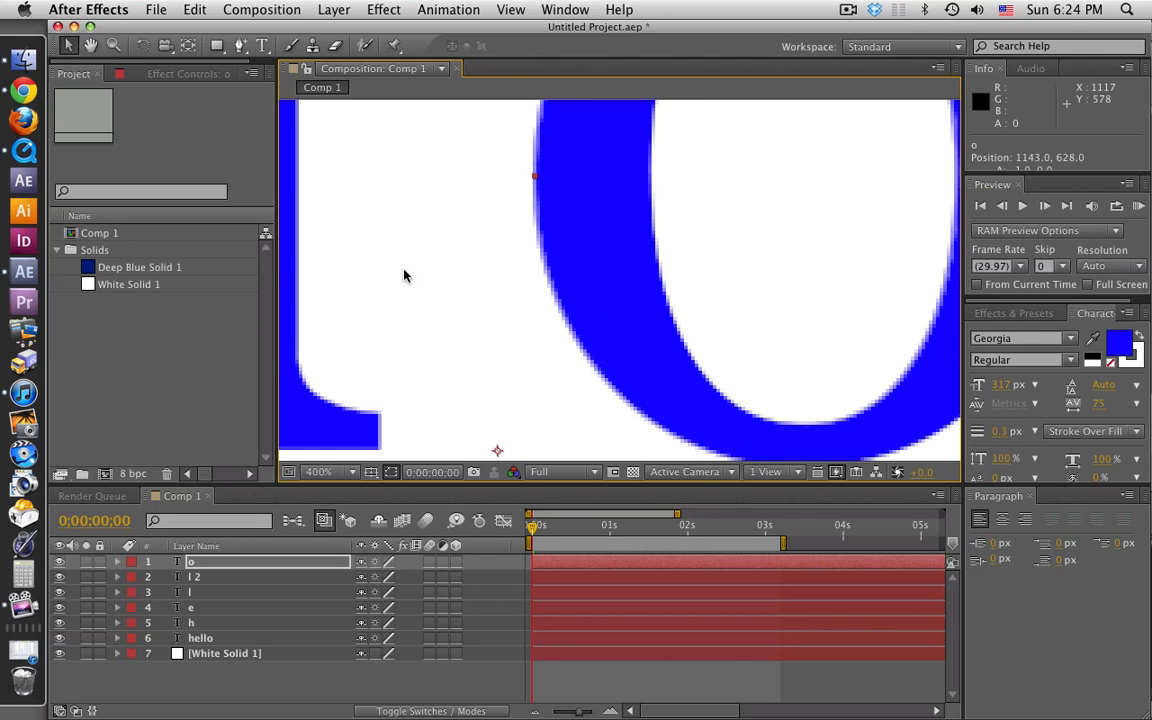
pyautogui.press(',')
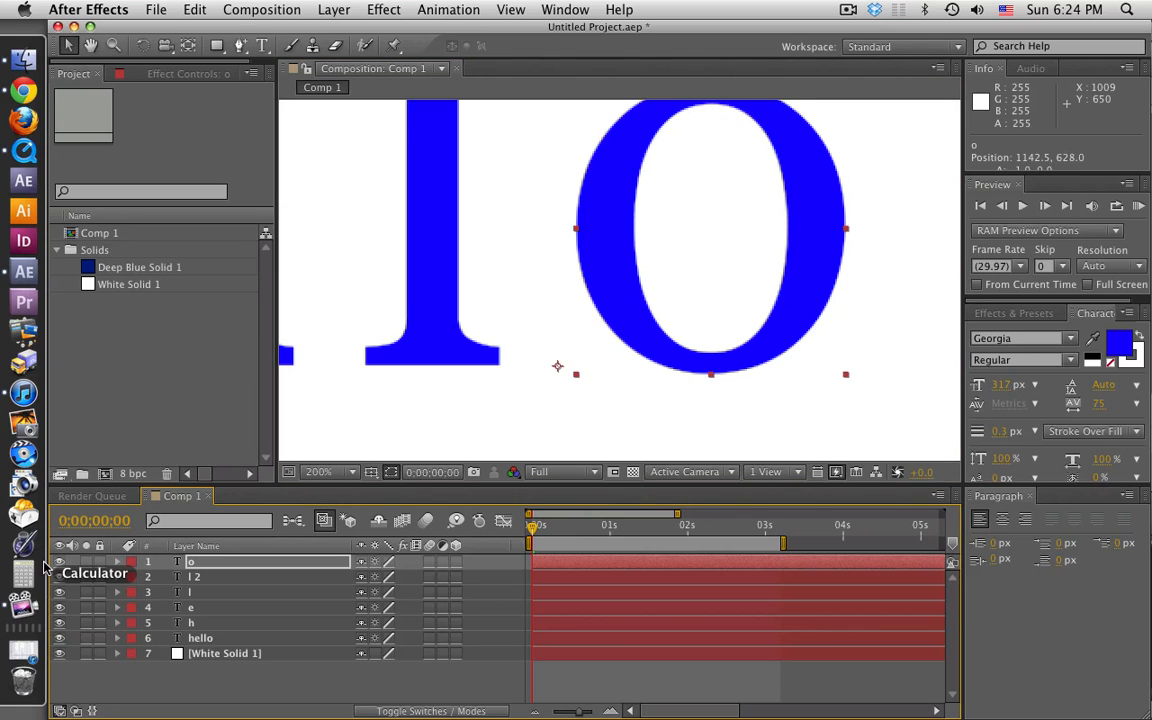
pyautogui.press('Left')
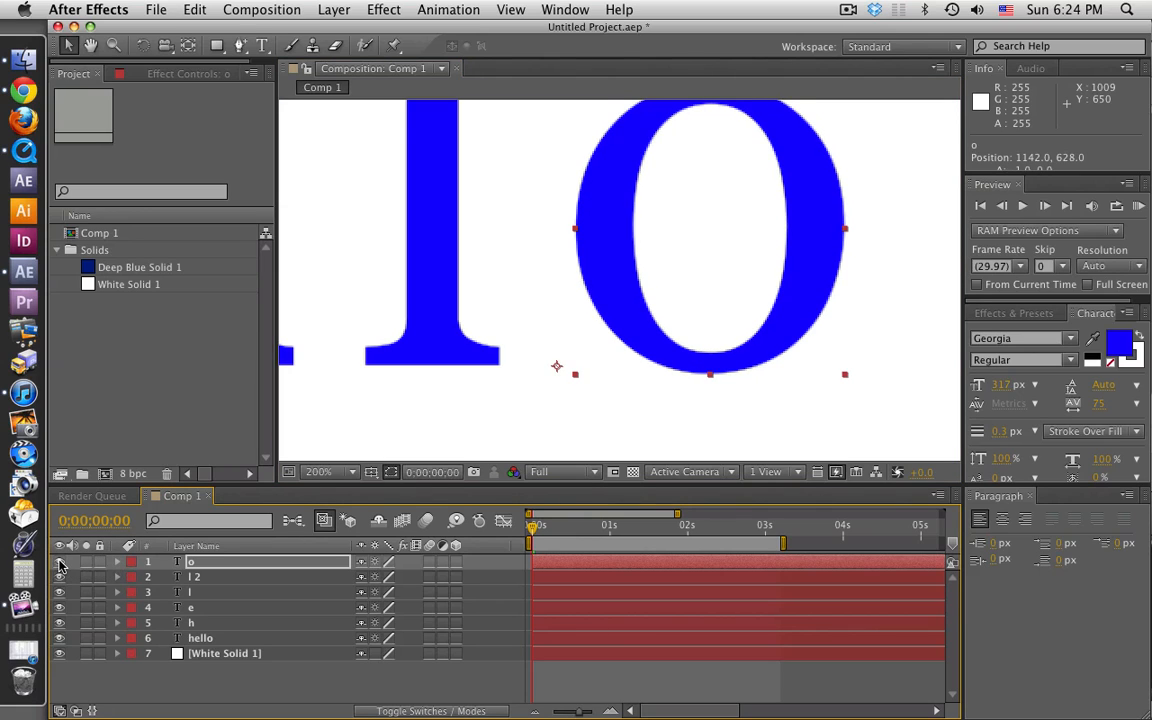
pyautogui.press(',')
pyautogui.press(',')
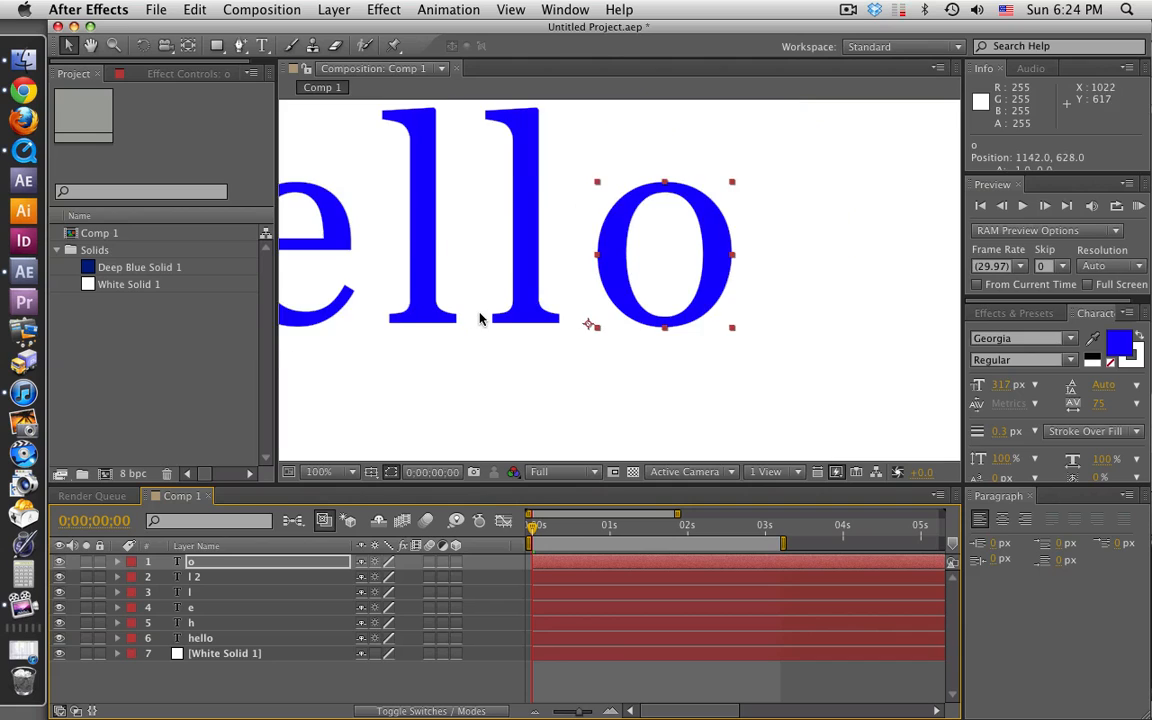
pyautogui.click(244, 694)
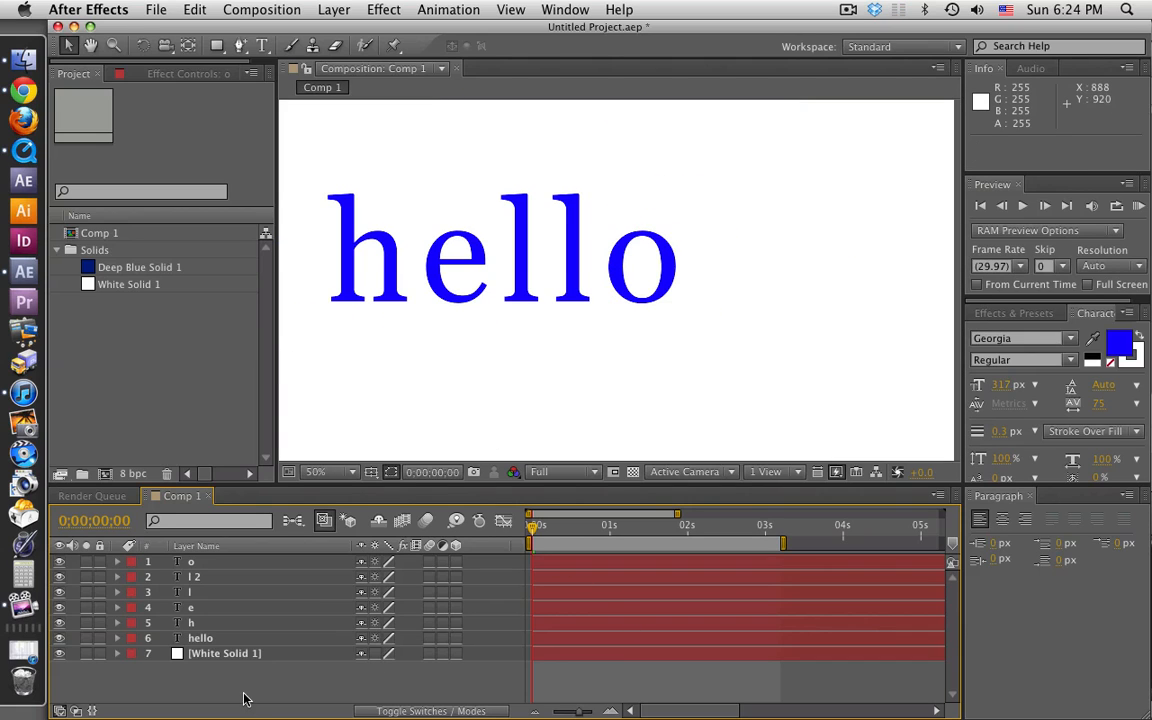
pyautogui.click(218, 637)
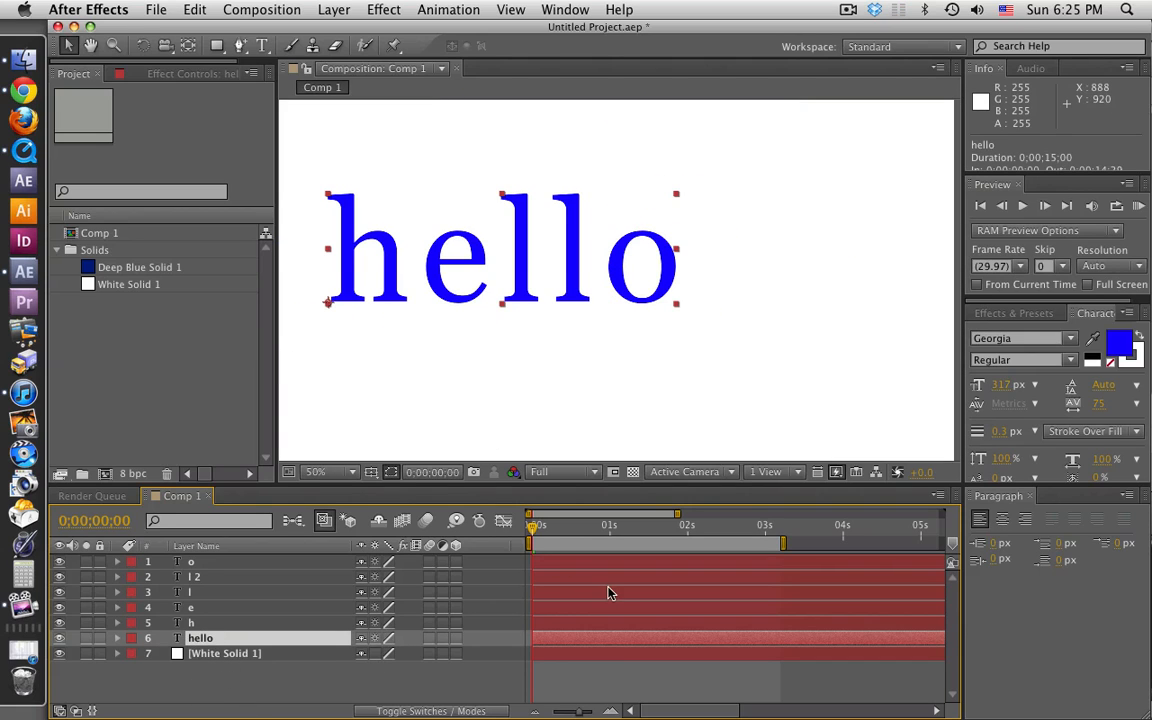
pyautogui.click(212, 622)
pyautogui.click(212, 607)
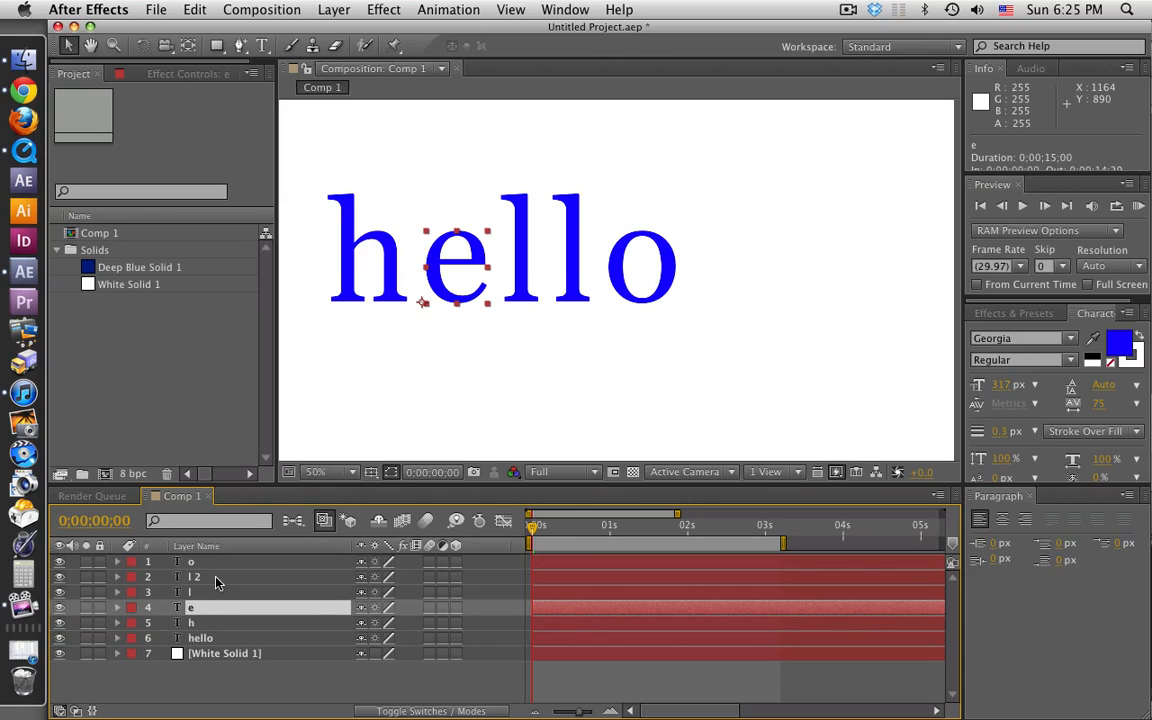
pyautogui.click(219, 576)
pyautogui.click(221, 566)
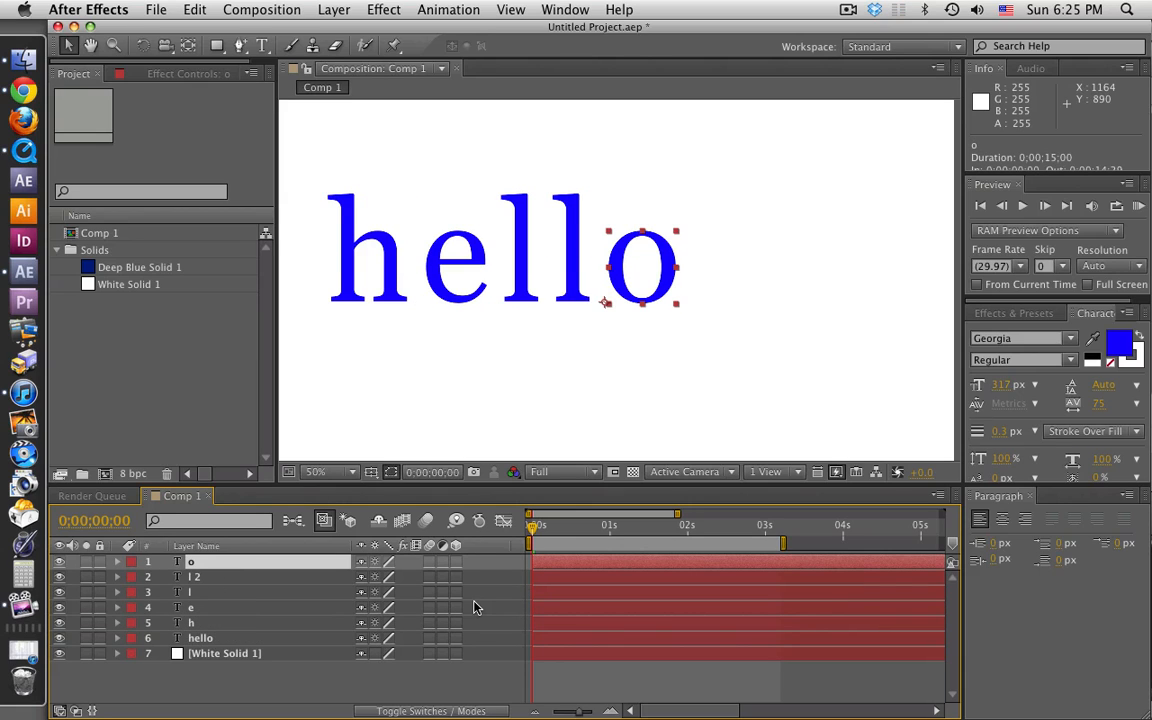
# Step: Apply the Hue/Saturation effect to the h layer and set its Master Hue to -107° to turn the letter green
pyautogui.click(211, 628)
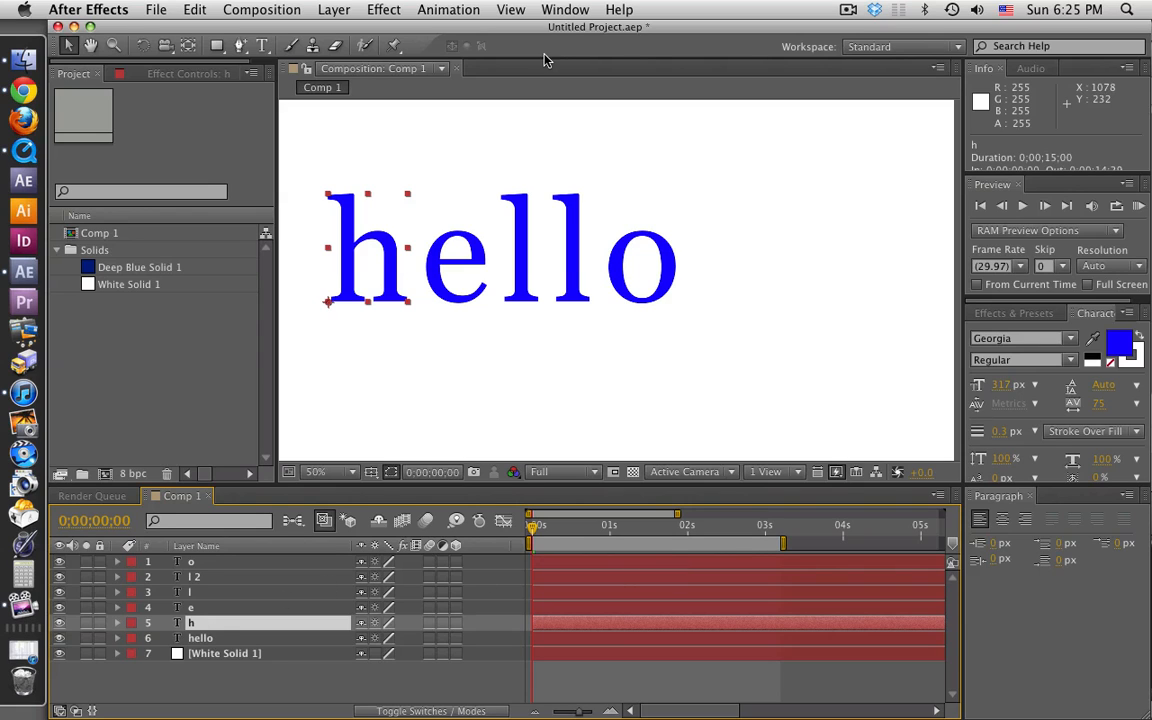
pyautogui.click(384, 9)
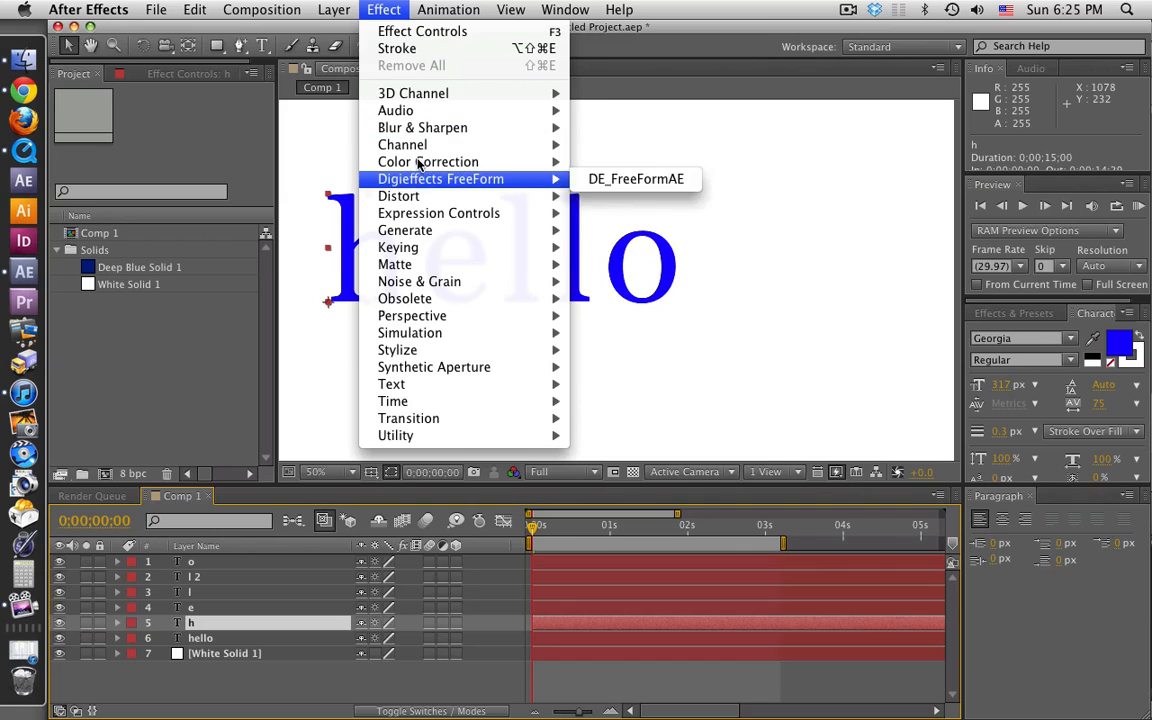
pyautogui.moveTo(561, 159)
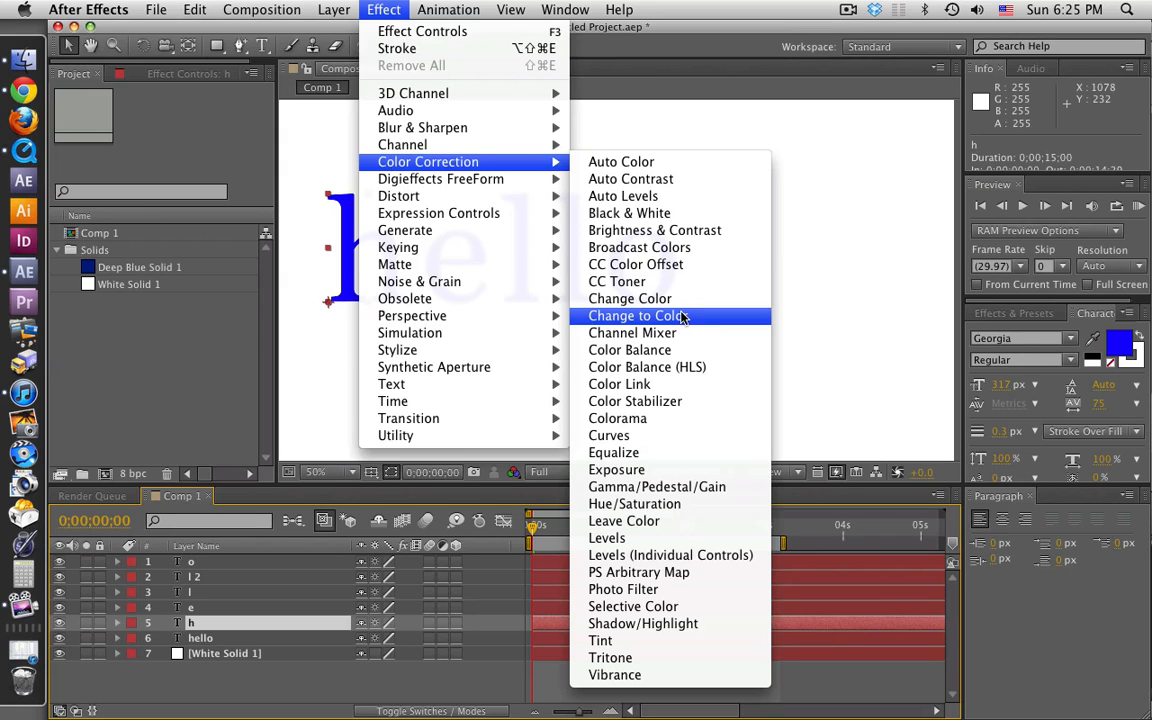
pyautogui.click(670, 505)
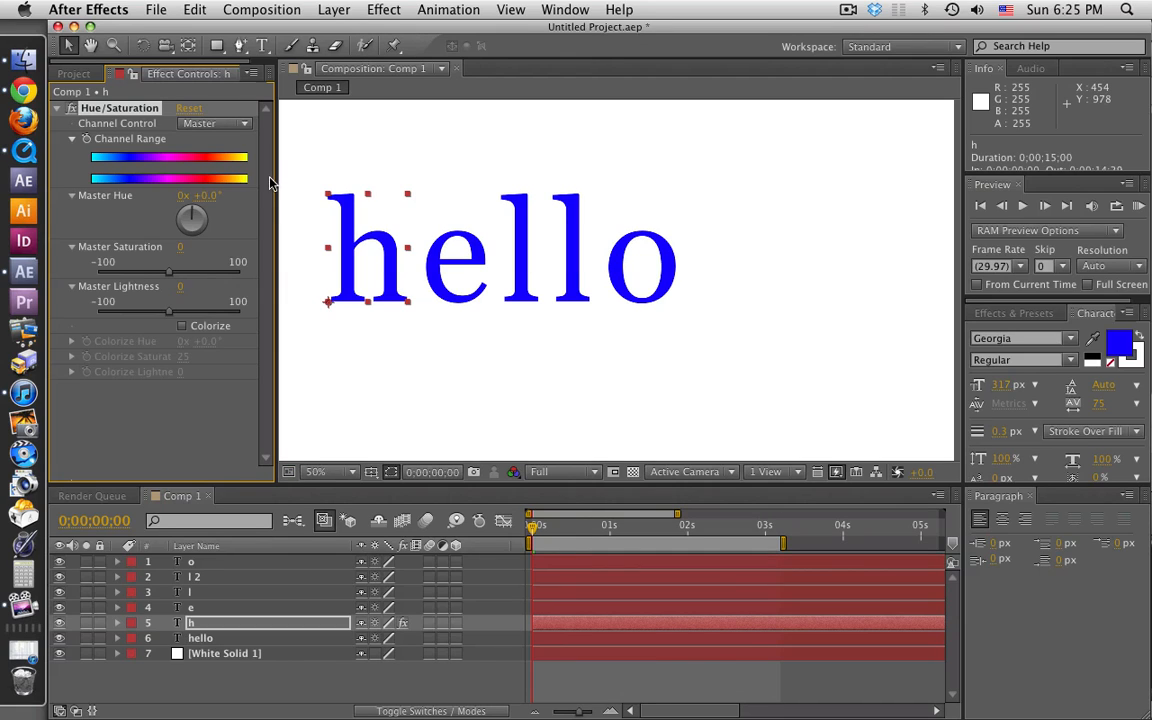
pyautogui.moveTo(205, 195); pyautogui.dragTo(102, 181)
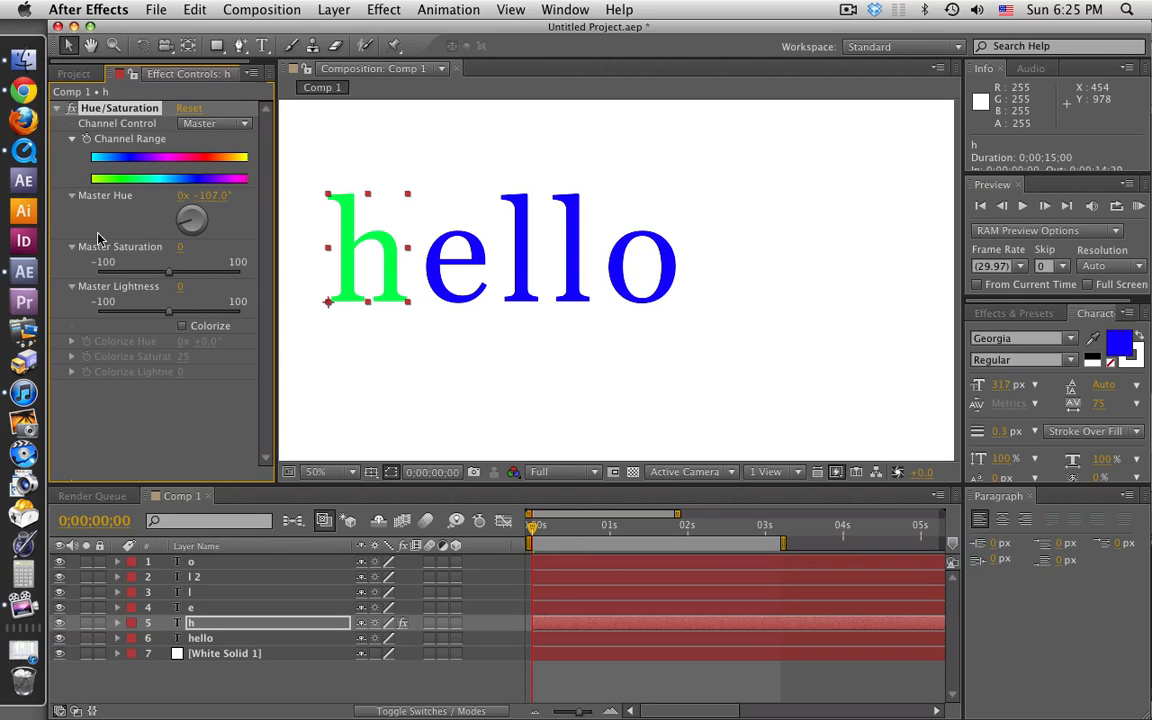
# Step: Copy the h layer's Hue/Saturation effect to the e, l, l 2 and o layers
pyautogui.click(137, 394)
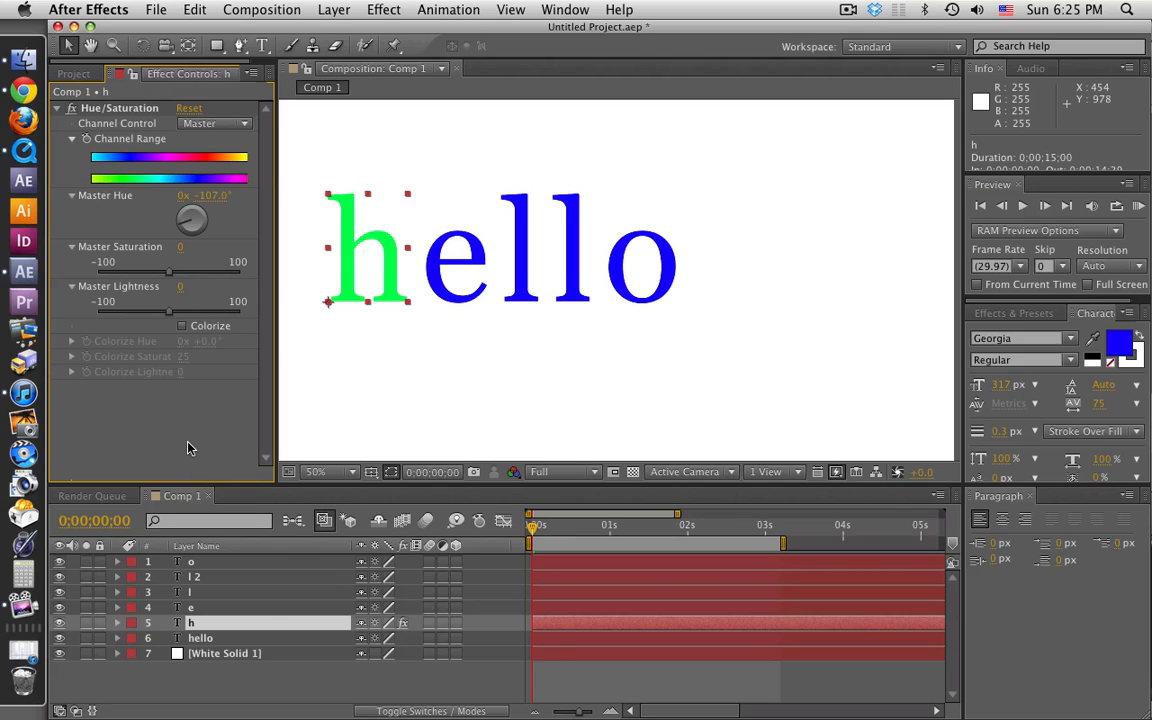
pyautogui.click(100, 107)
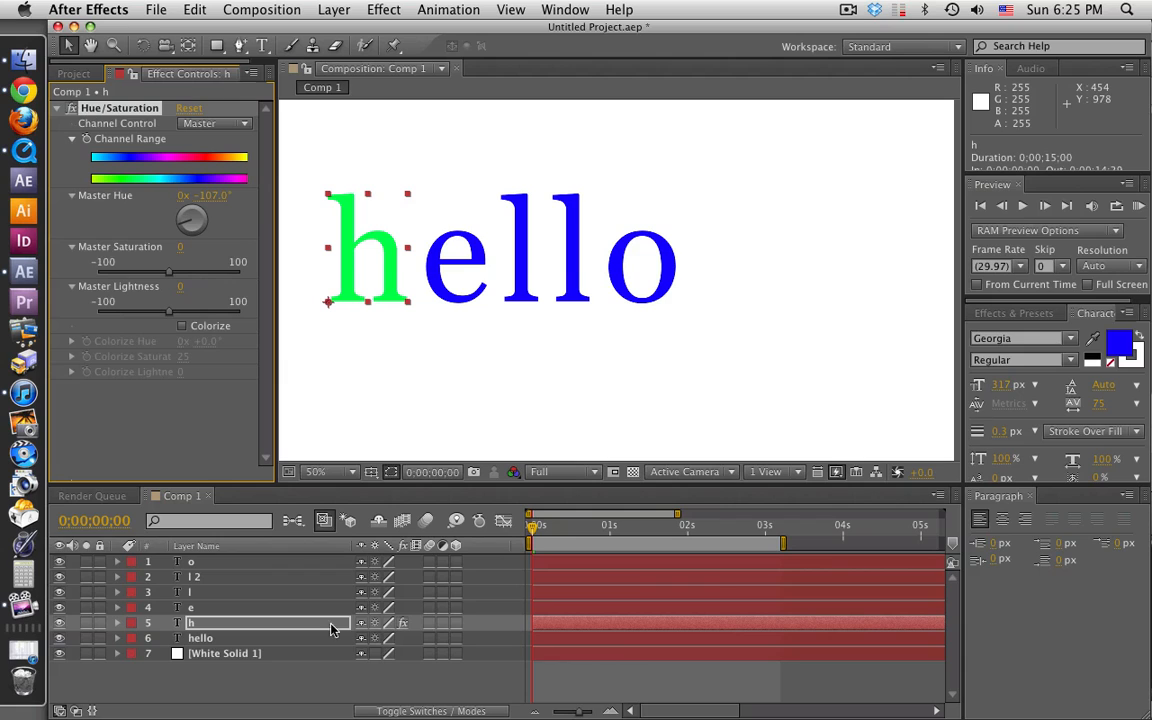
pyautogui.click(196, 607)
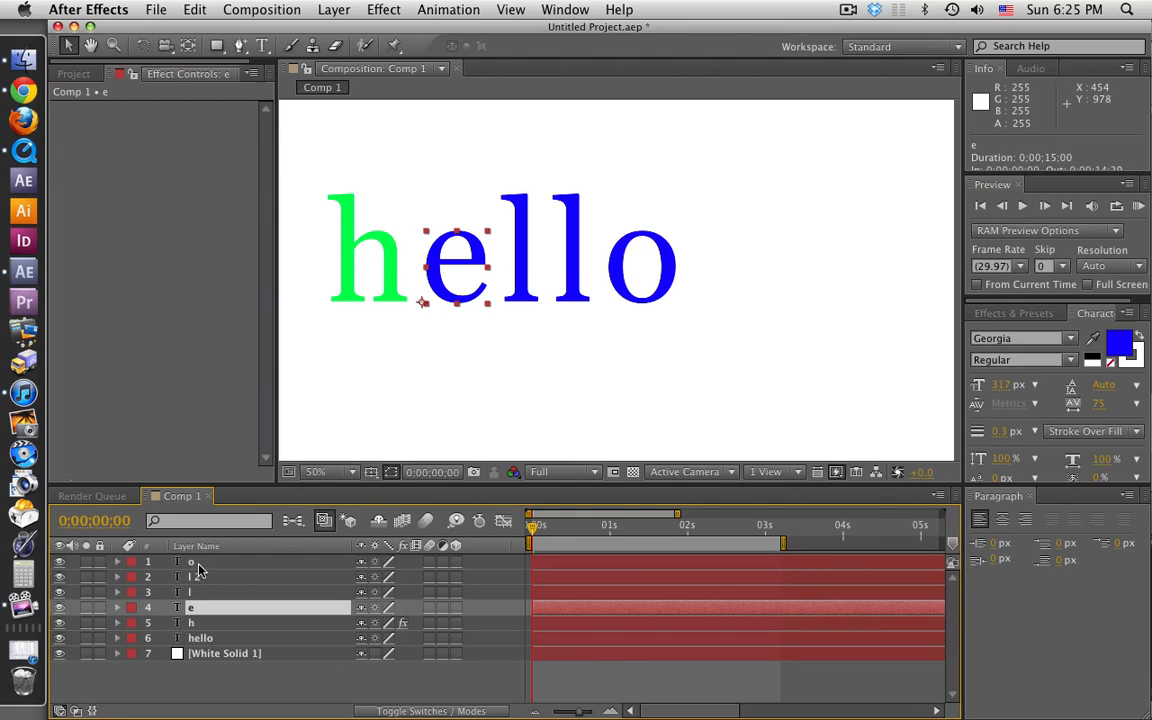
pyautogui.keyDown('shift'); pyautogui.click(198, 566); pyautogui.keyUp('shift')
pyautogui.press('super+v')
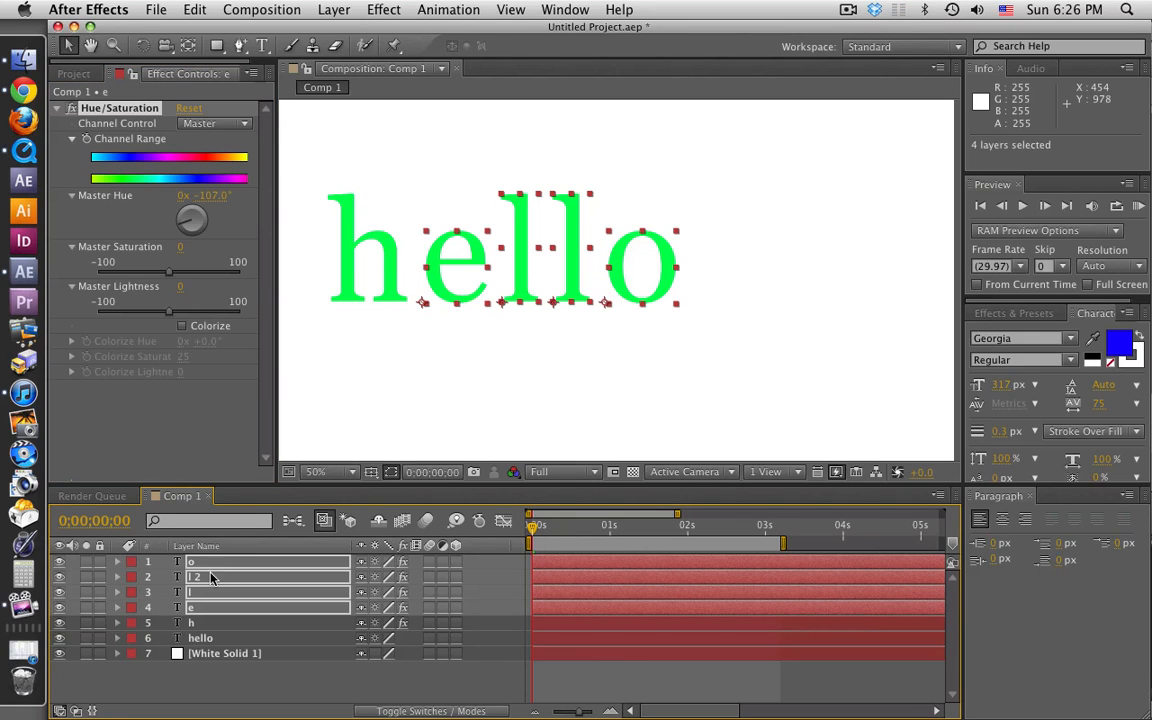
pyautogui.click(425, 677)
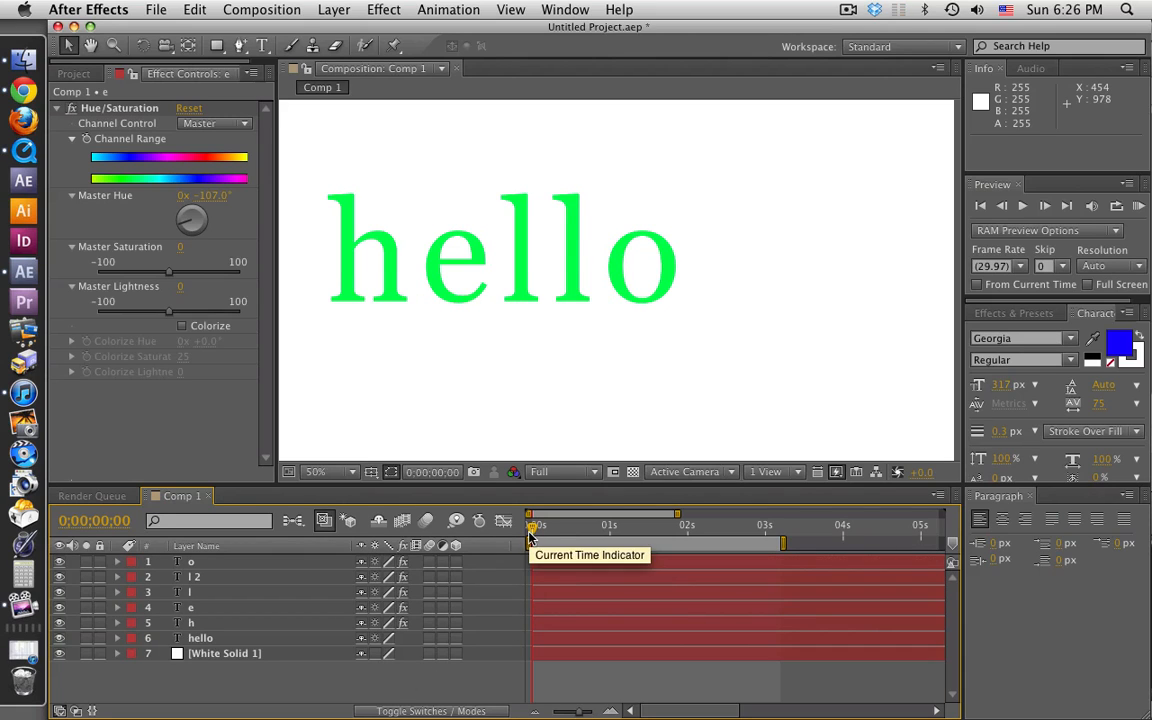
# Step: Add Opacity keyframes of 0% at 0;00;00;00 to the e, l, l 2 and o layers together
pyautogui.click(195, 568)
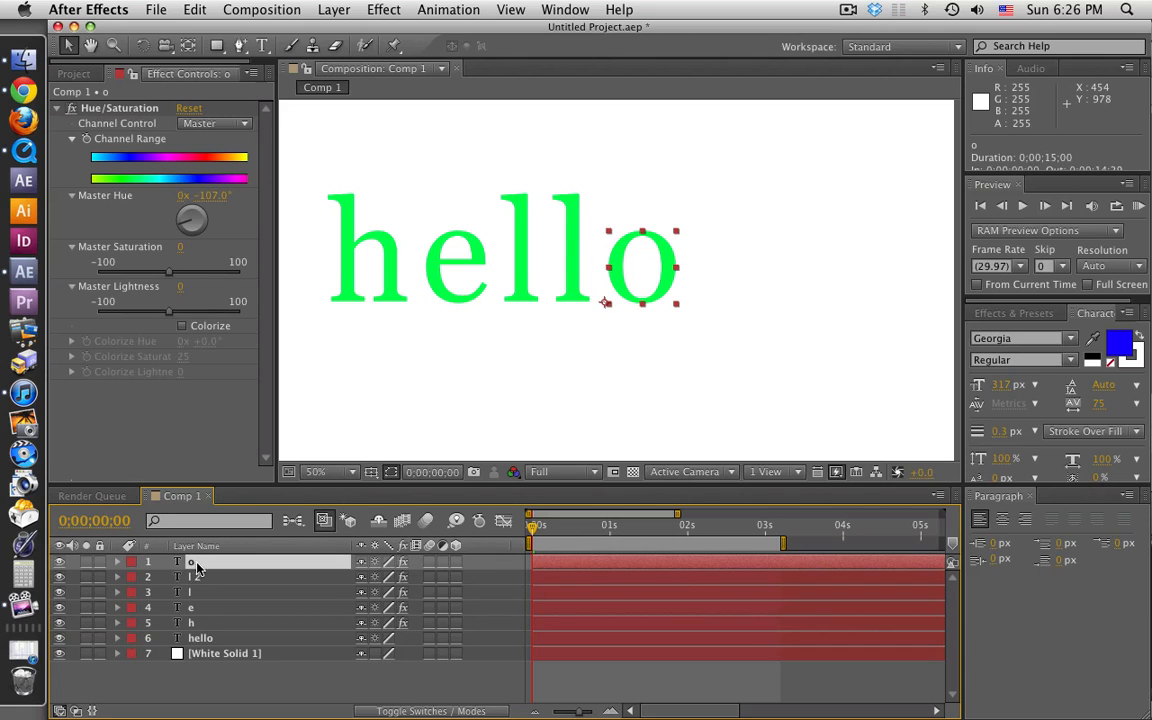
pyautogui.keyDown('shift'); pyautogui.click(200, 608); pyautogui.keyUp('shift')
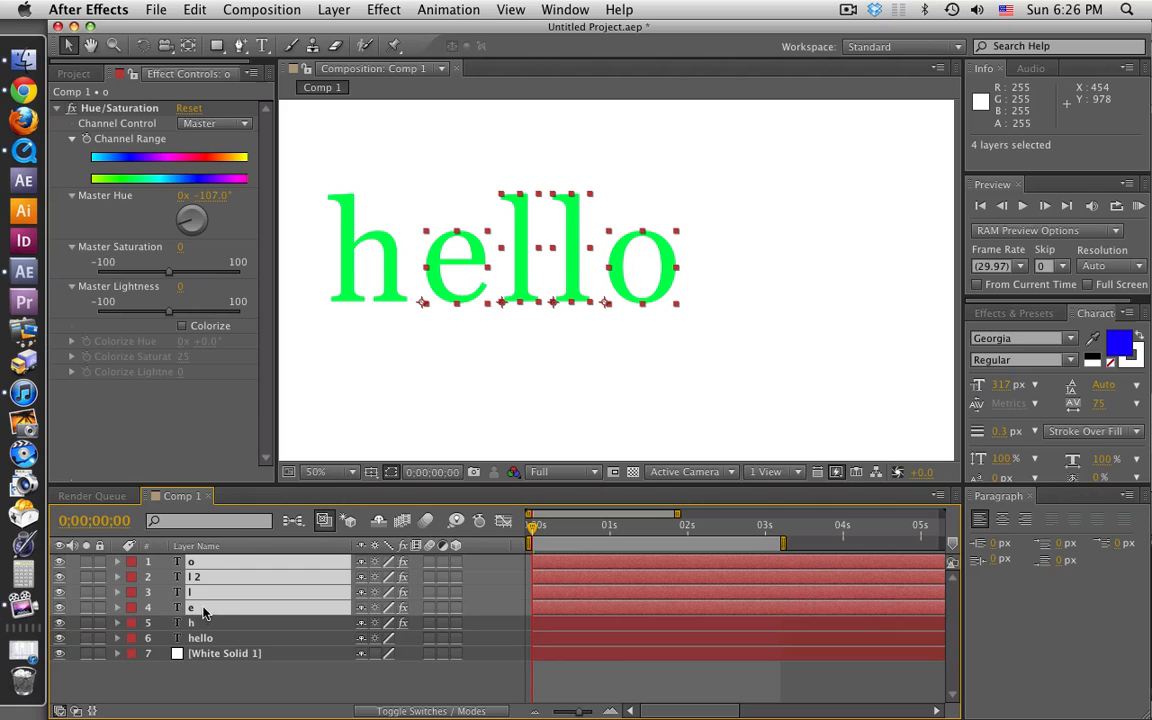
pyautogui.press('t')
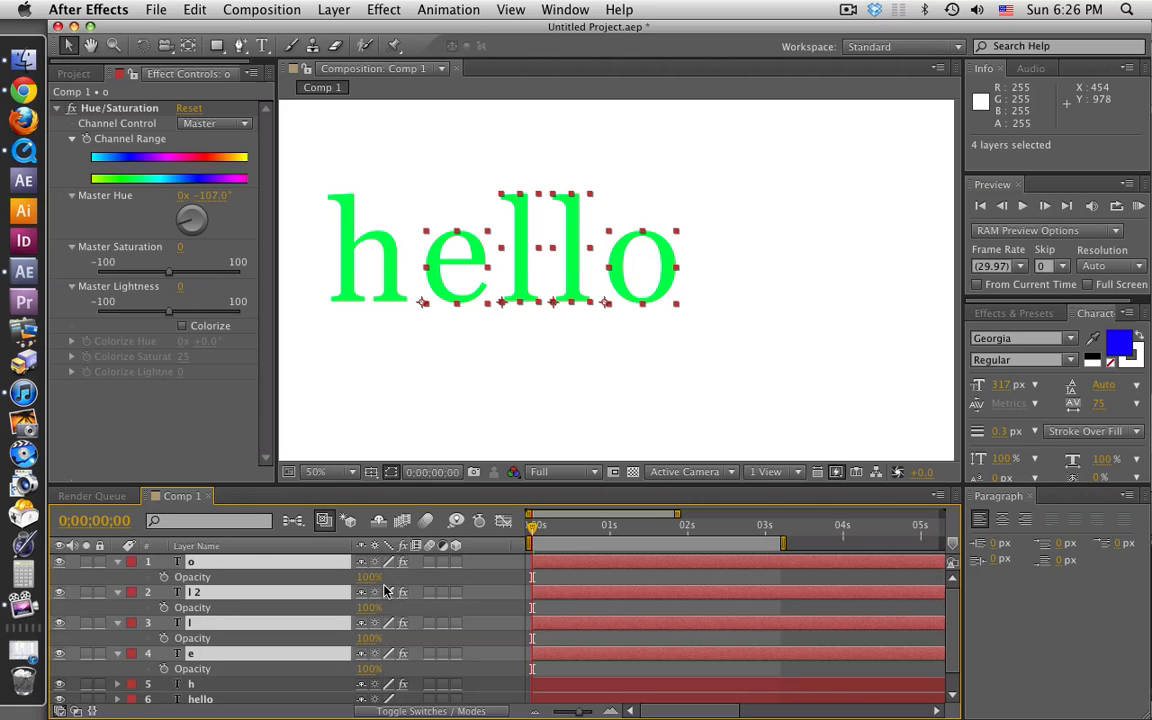
pyautogui.click(163, 577)
pyautogui.moveTo(370, 580); pyautogui.dragTo(335, 527)
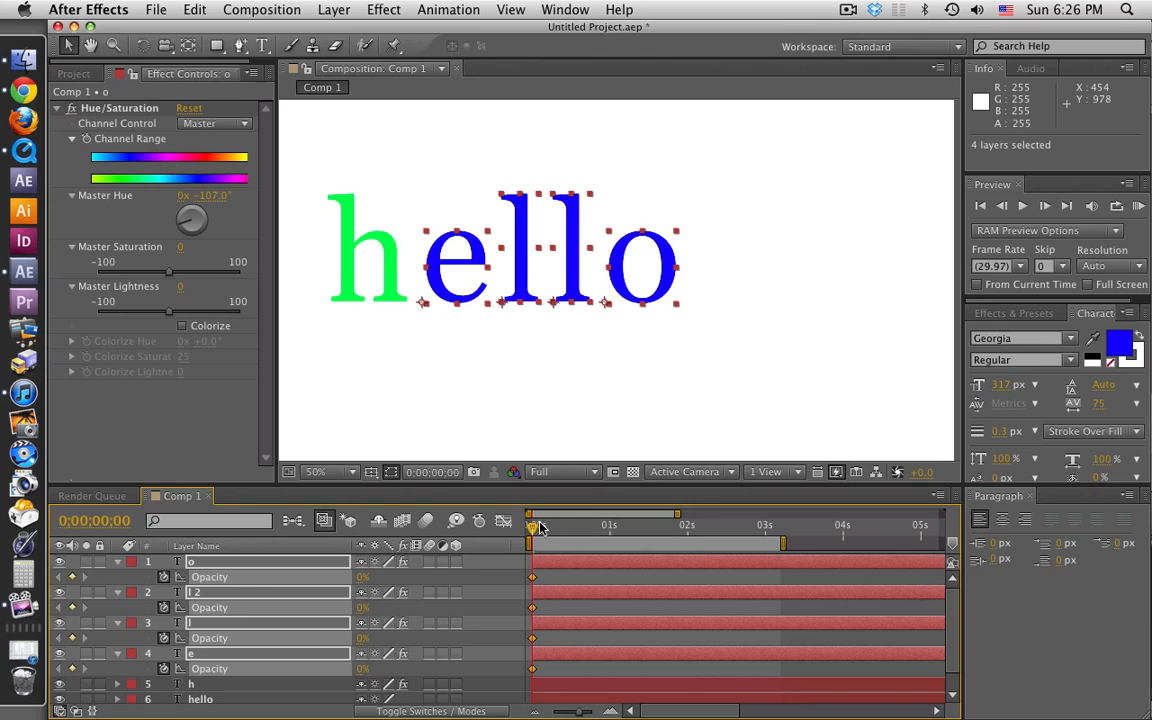
# Step: Add Opacity keyframes of 100% to the h layer at 0;00;00;06 and 0;00;00;00
pyautogui.moveTo(538, 527); pyautogui.dragTo(553, 530)
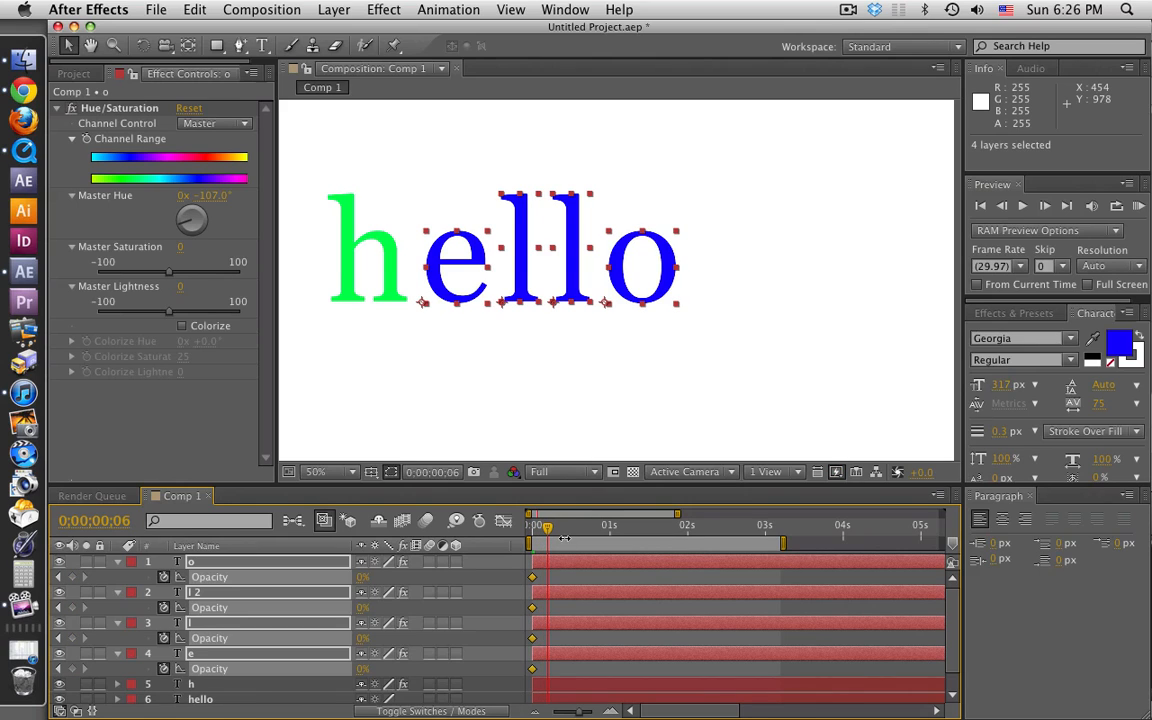
pyautogui.scroll(-2, 565, 541)
pyautogui.scroll(2, 567, 604)
pyautogui.click(192, 686)
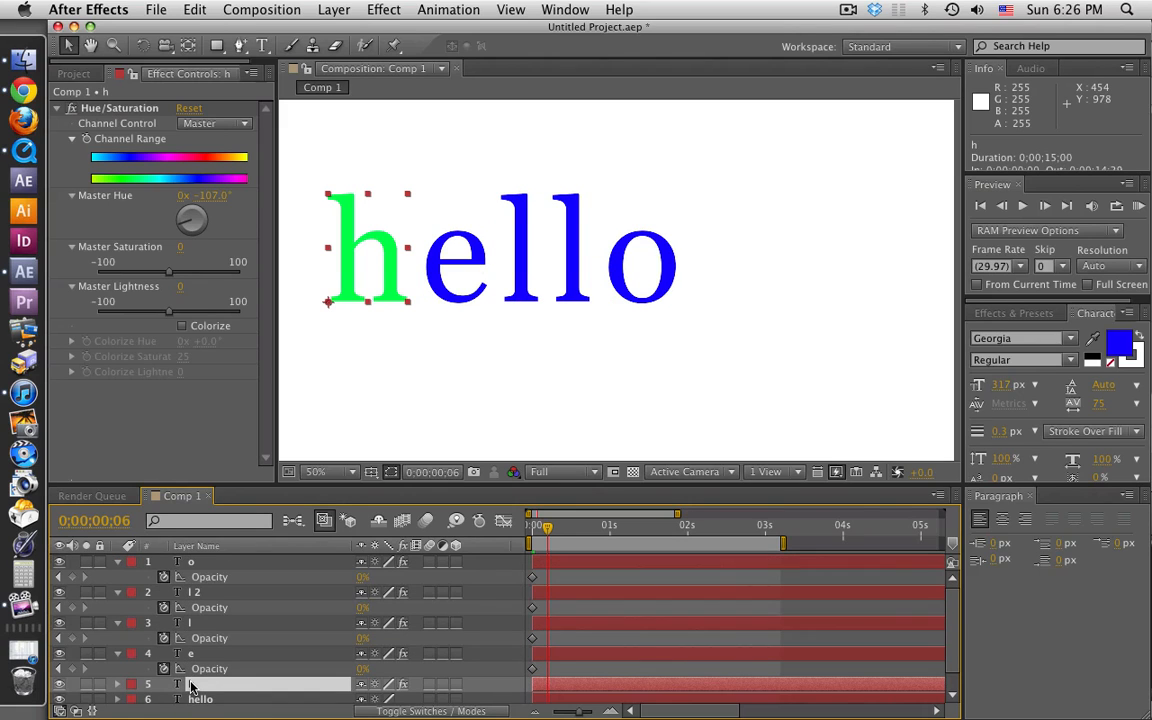
pyautogui.hotkey('alt', 'shift', 't')
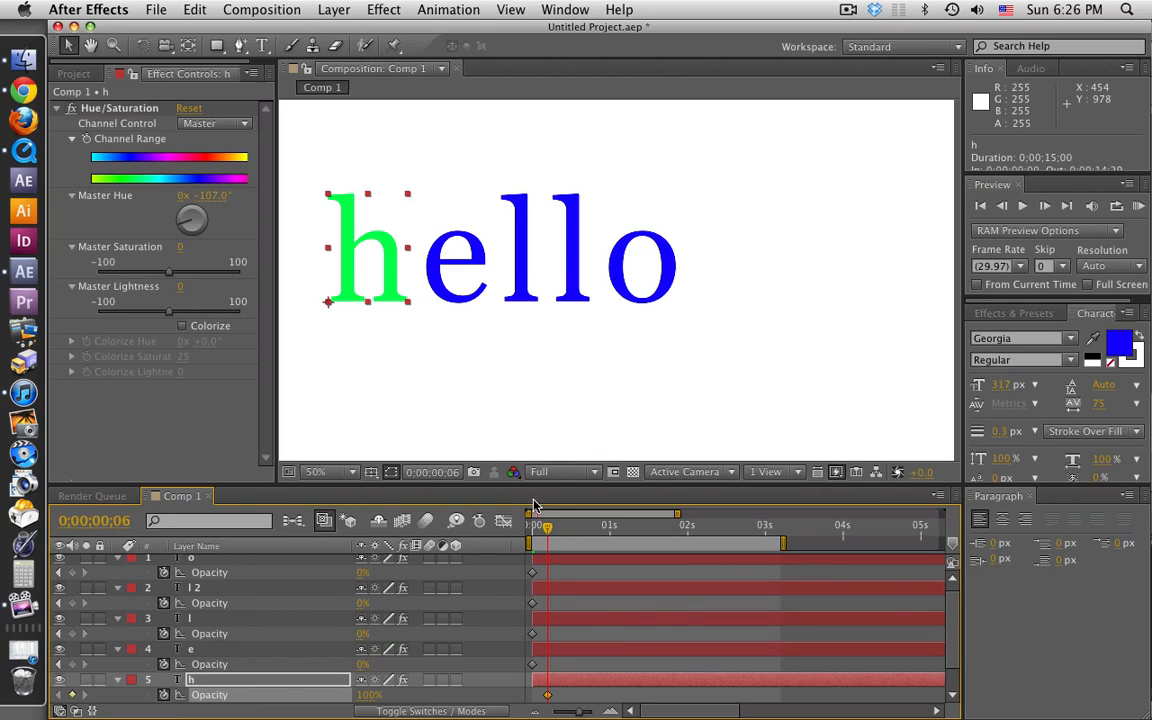
pyautogui.moveTo(547, 530); pyautogui.dragTo(511, 533)
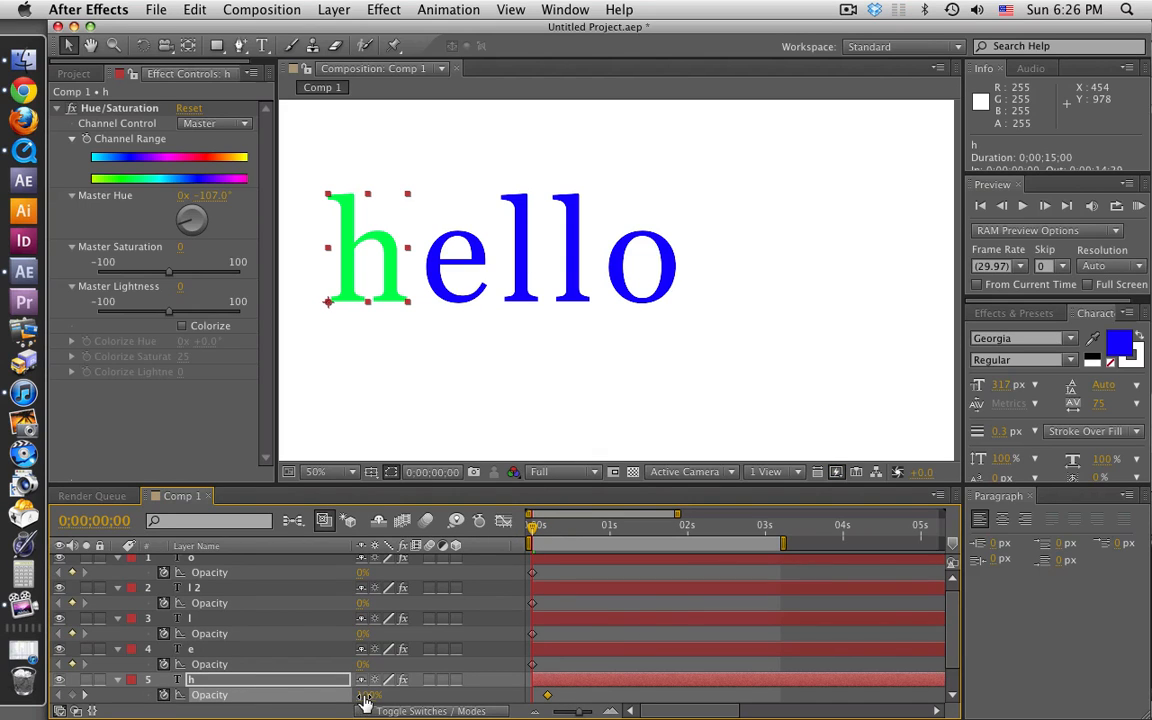
pyautogui.click(72, 694)
pyautogui.click(84, 694)
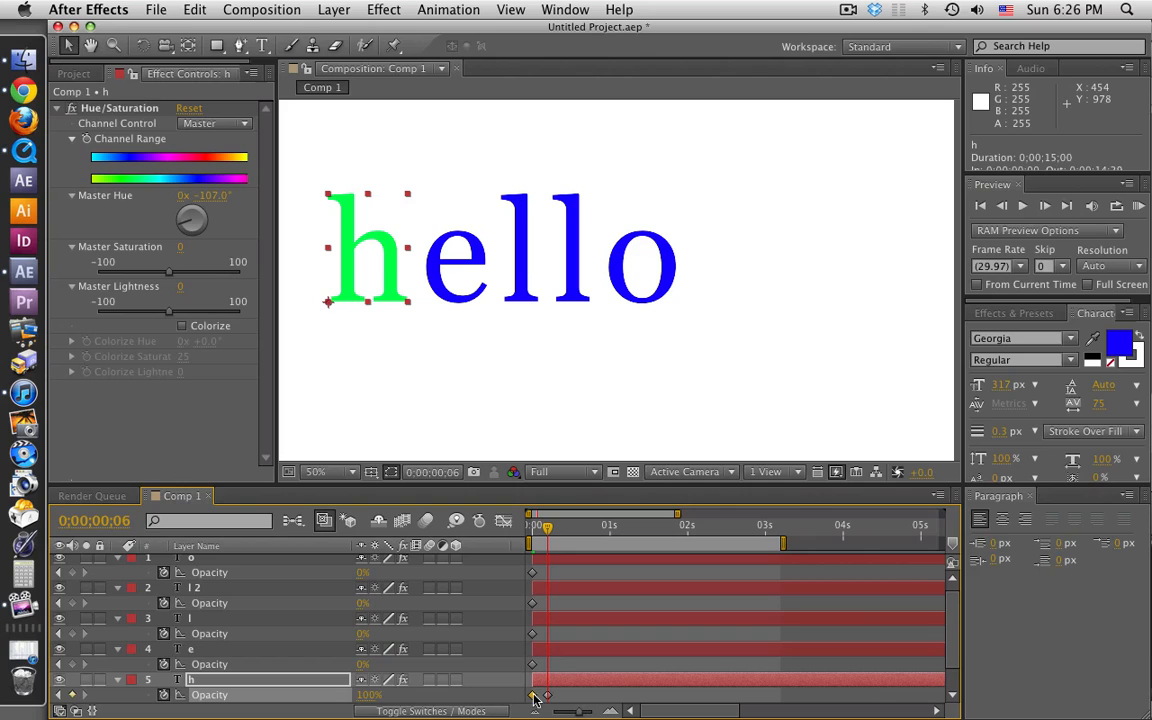
# Step: At 0;00;00;06, set the h layer's opacity to 0% and the e layer's opacity to 100%
pyautogui.click(362, 694)
pyautogui.write('0')
pyautogui.press('Return')
pyautogui.click(362, 665)
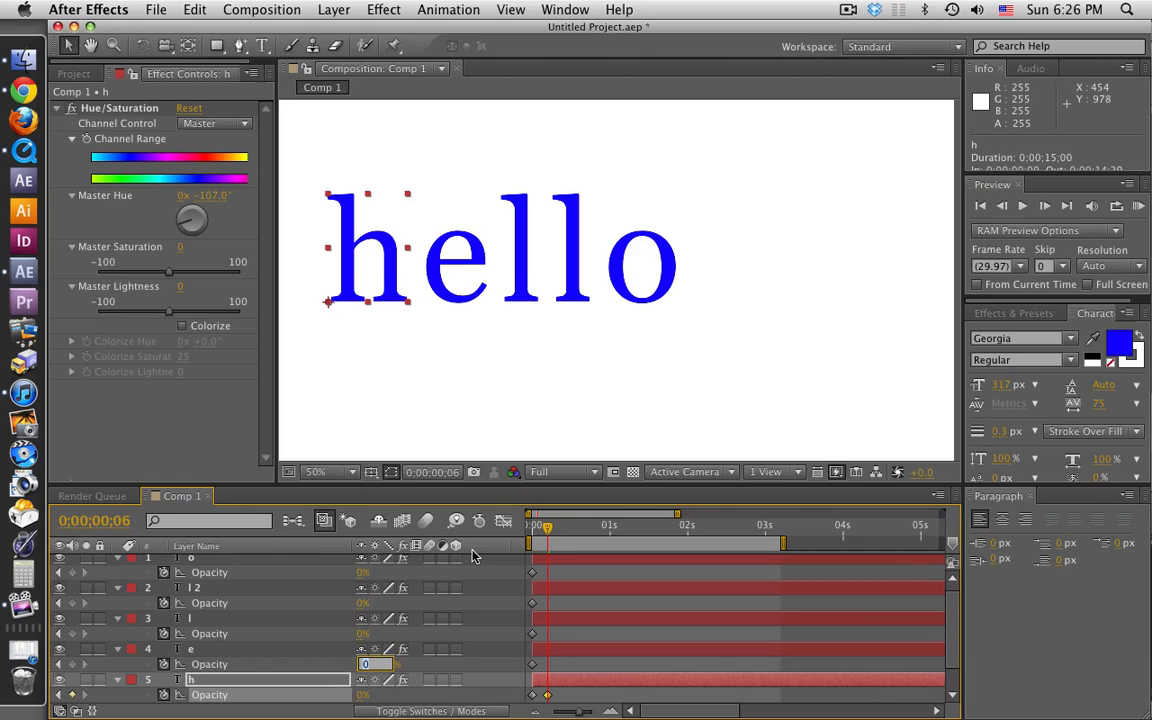
pyautogui.write('100')
pyautogui.press('Return')
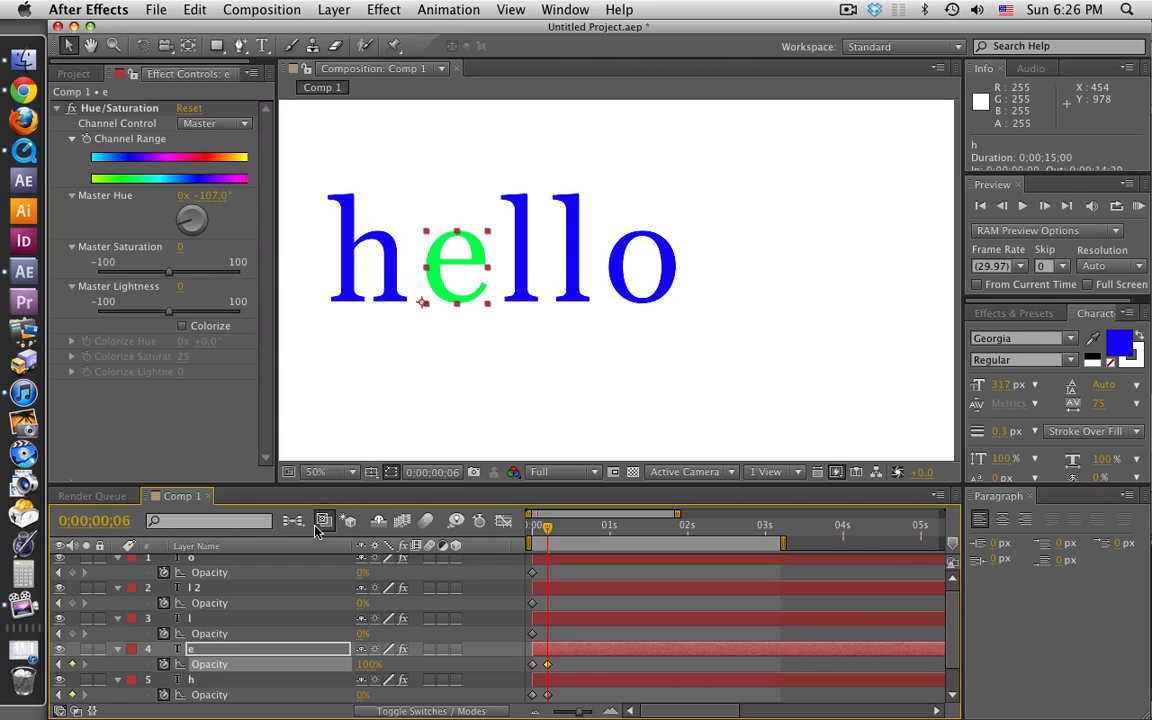
# Step: Add Opacity keyframes at 0;00;00;06 to the l, l 2 and o layers, keeping their value of 0%
pyautogui.click(215, 619)
pyautogui.keyDown('shift'); pyautogui.click(194, 563); pyautogui.keyUp('shift')
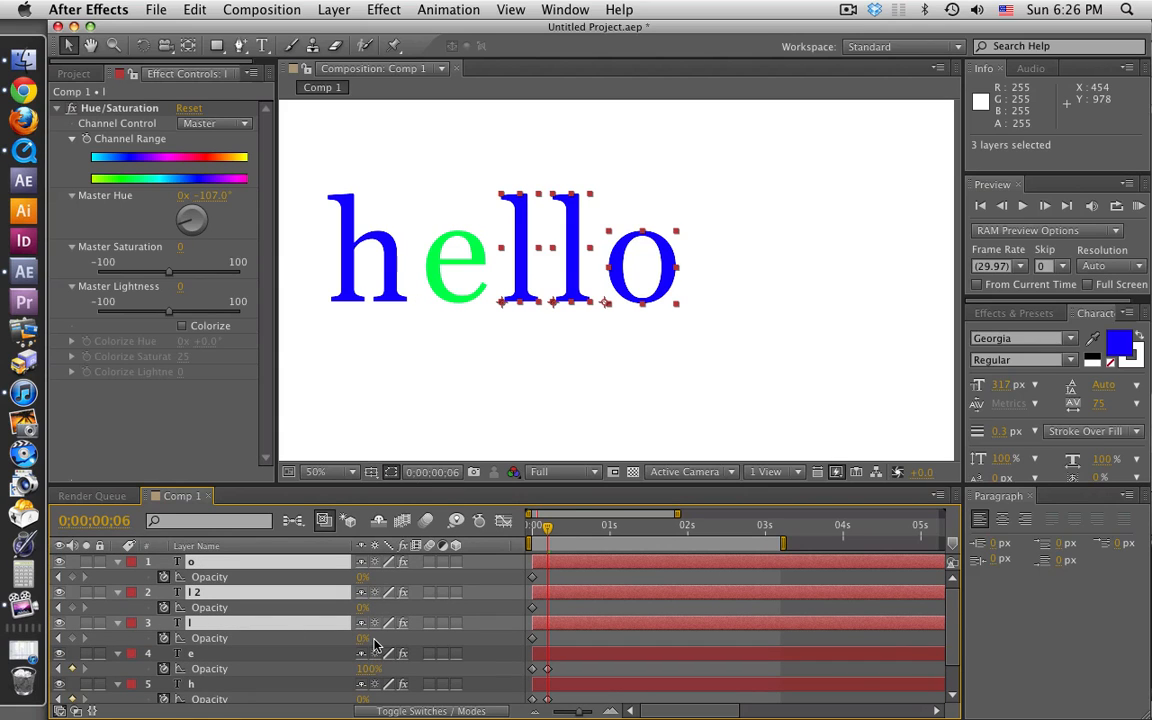
pyautogui.click(72, 639)
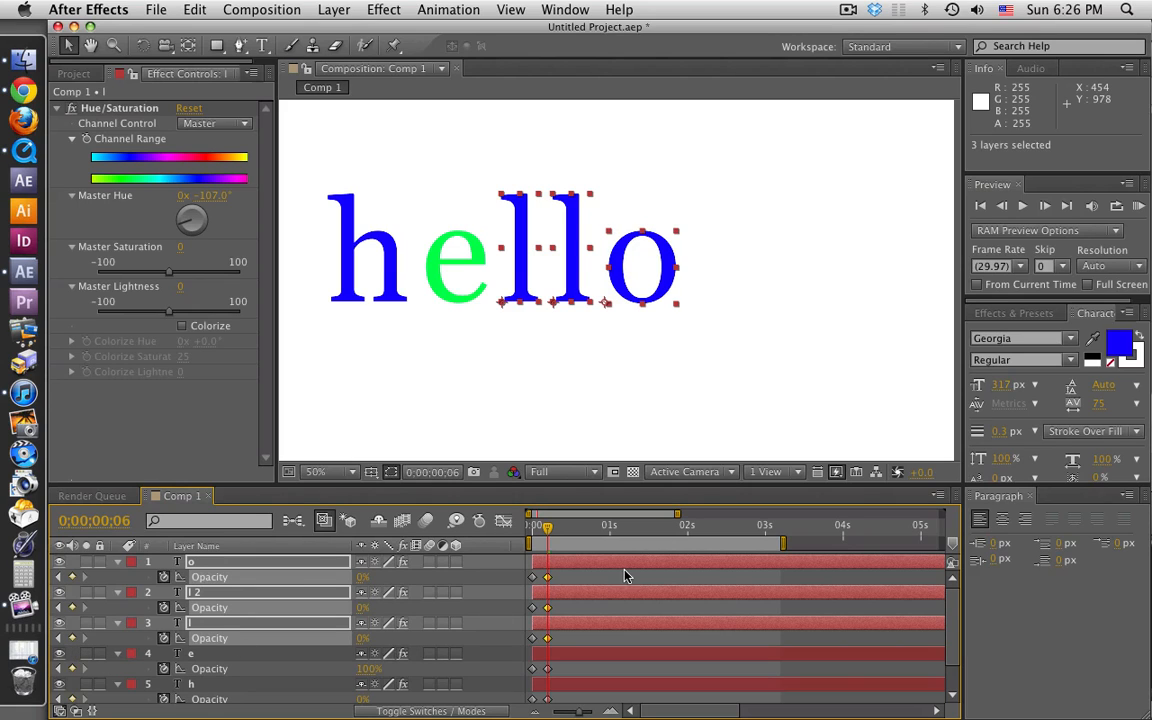
pyautogui.scroll(-1, 612, 624)
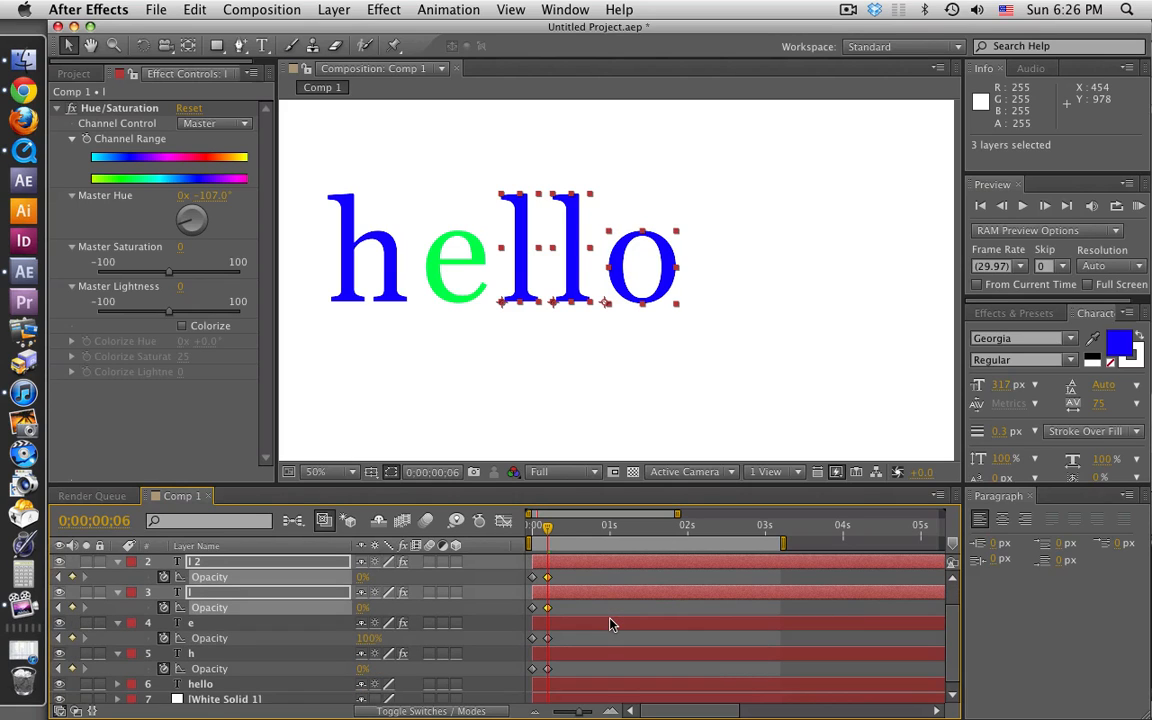
# Step: At 0;00;00;11, set the e layer's opacity to 0% and the l layer's opacity to 100%
pyautogui.moveTo(548, 537); pyautogui.dragTo(563, 537)
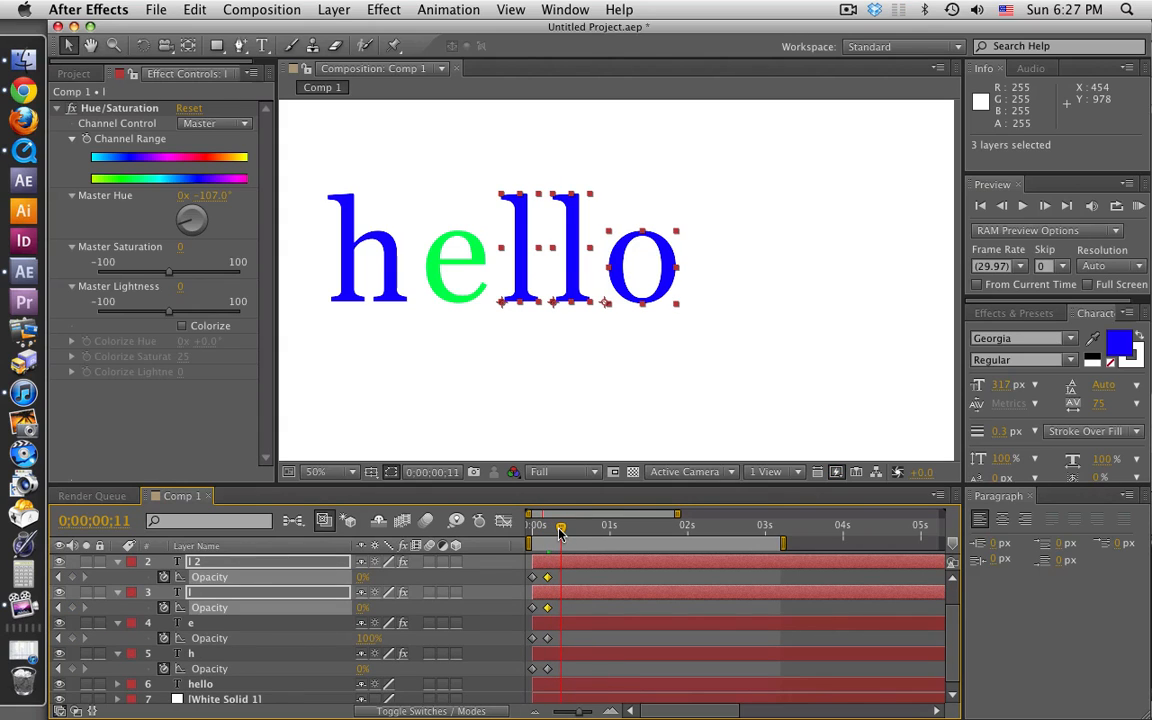
pyautogui.click(72, 638)
pyautogui.click(372, 638)
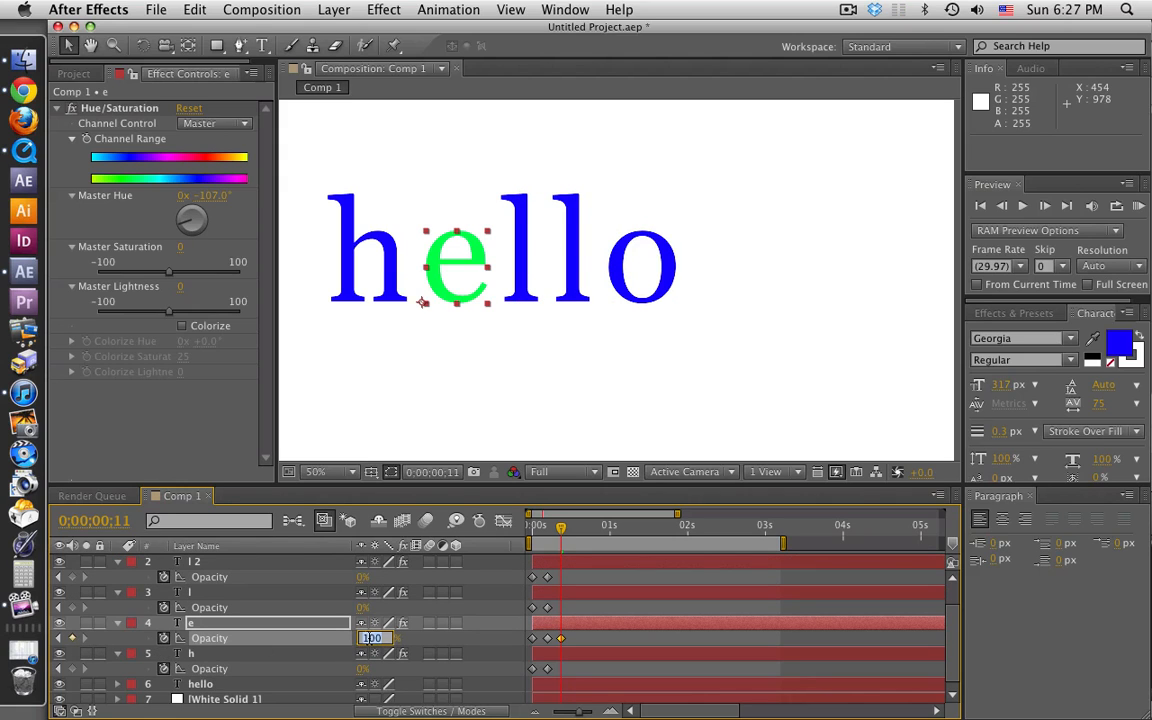
pyautogui.write('0')
pyautogui.press('Return')
pyautogui.click(190, 592)
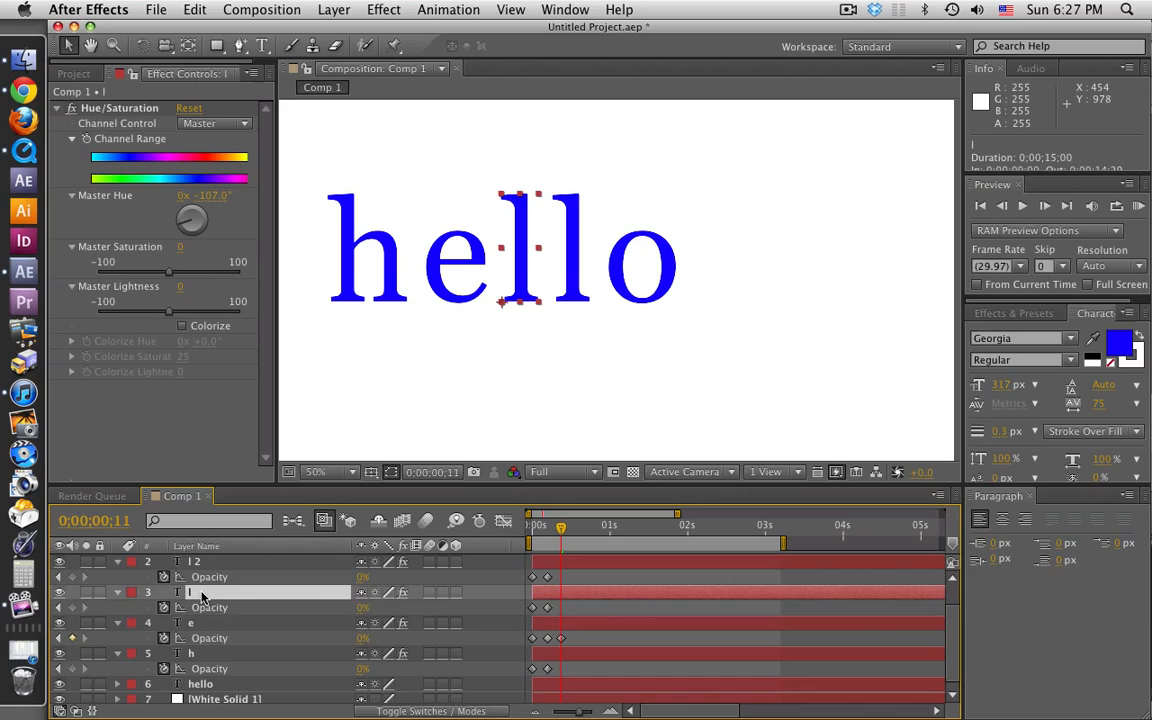
pyautogui.click(365, 607)
pyautogui.write('100')
pyautogui.press('Return')
# Step: Add Opacity keyframes at 0;00;00;11 to the l 2, o and h layers, keeping their value of 0%
pyautogui.scroll(1, 507, 541)
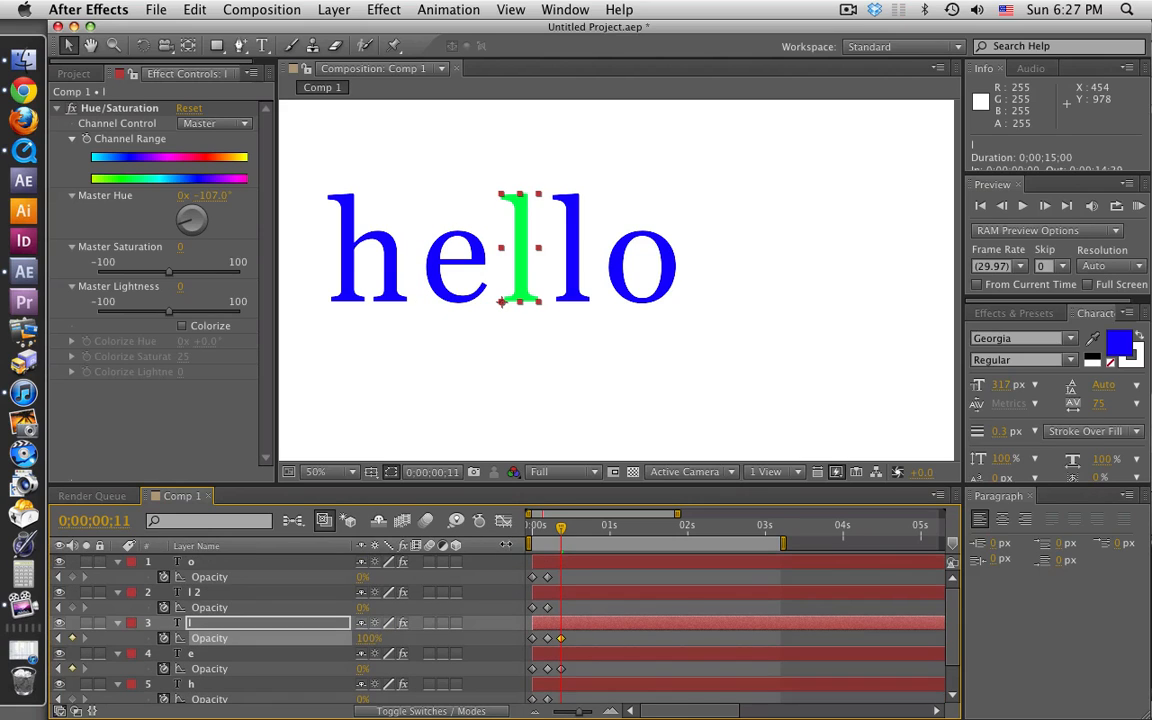
pyautogui.click(72, 608)
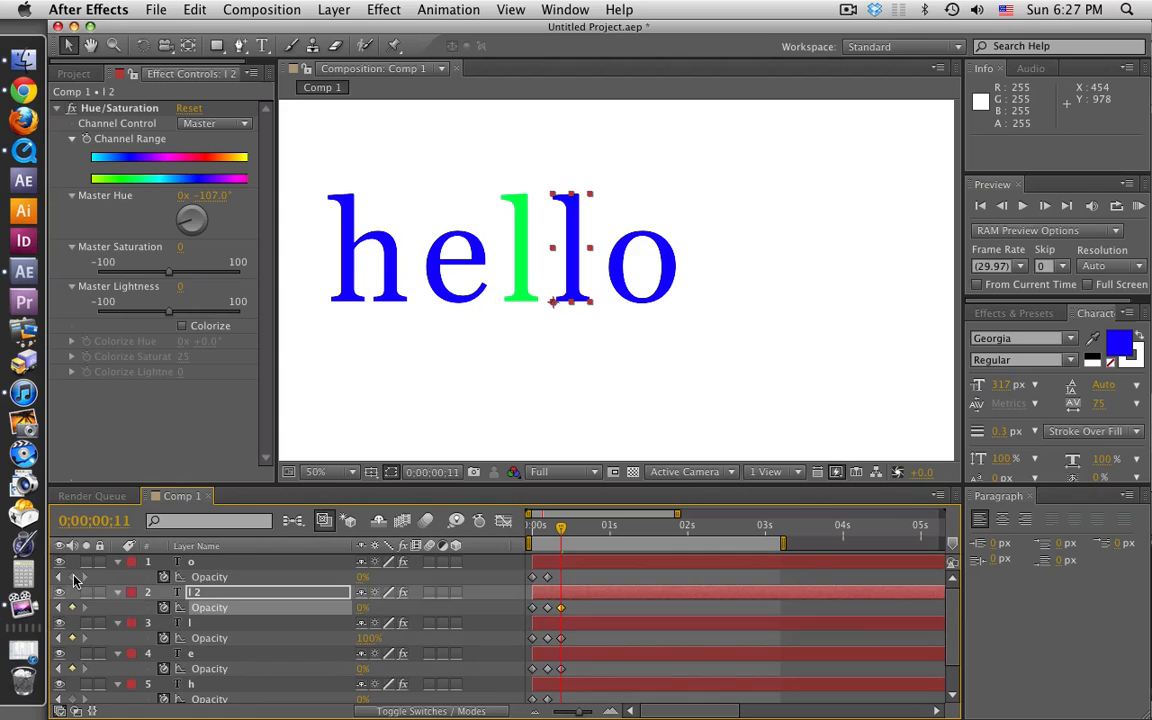
pyautogui.click(73, 577)
pyautogui.scroll(-2, 255, 613)
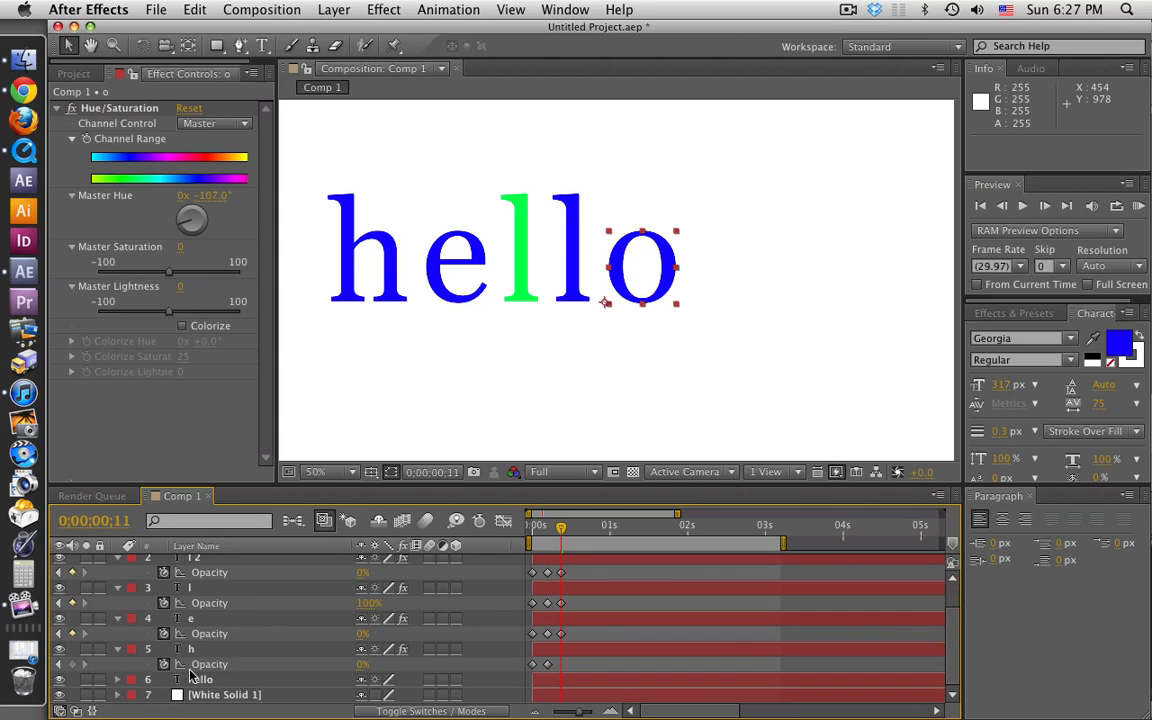
pyautogui.click(72, 664)
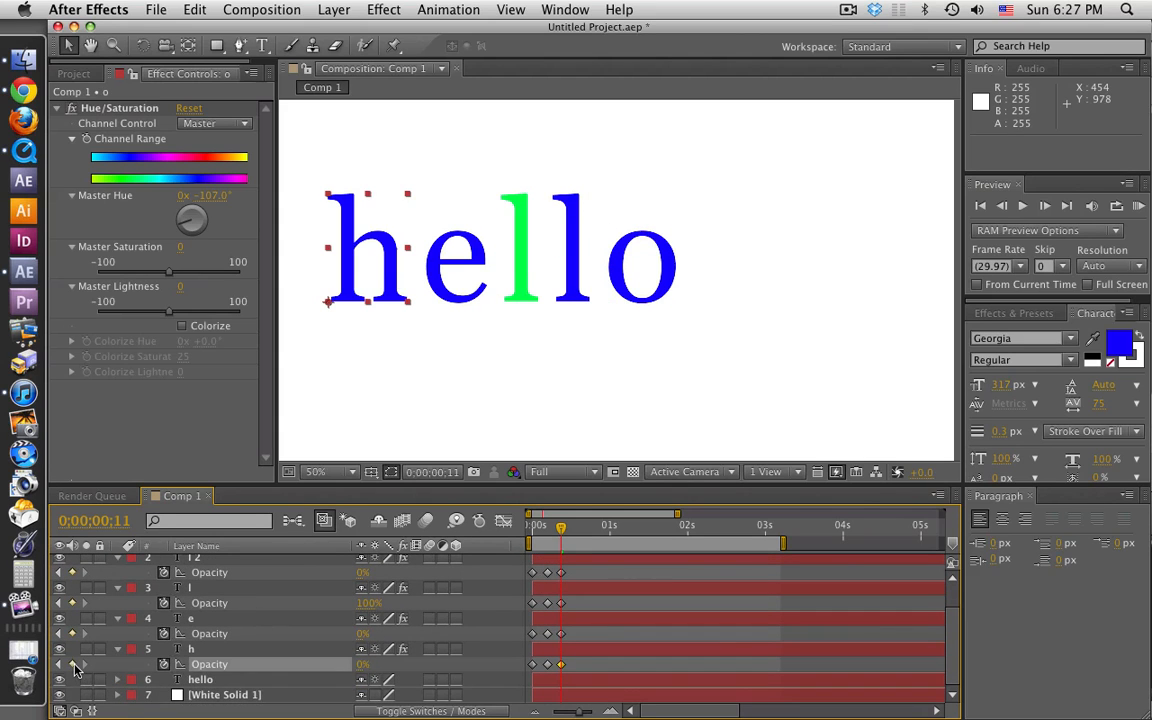
# Step: At 0;00;00;17, set the l layer's opacity to 0% and the l 2 layer's opacity to 100%
pyautogui.scroll(2, 614, 584)
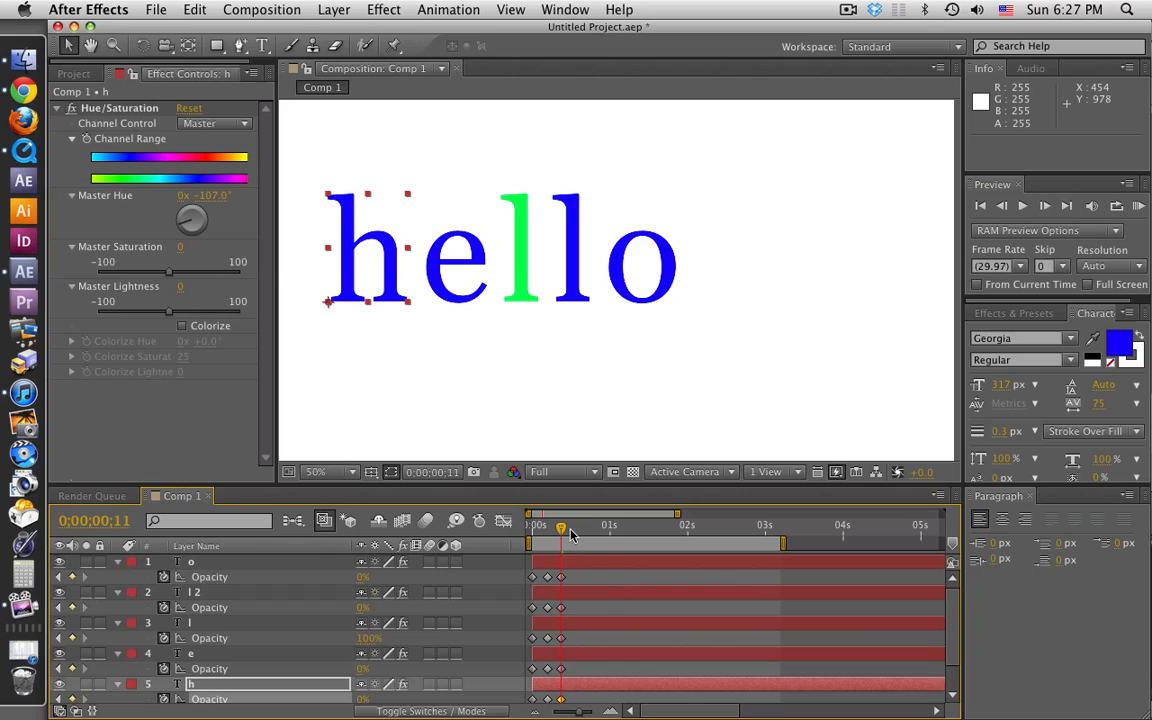
pyautogui.moveTo(563, 533); pyautogui.dragTo(580, 530)
pyautogui.click(371, 638)
pyautogui.write('0')
pyautogui.press('Return')
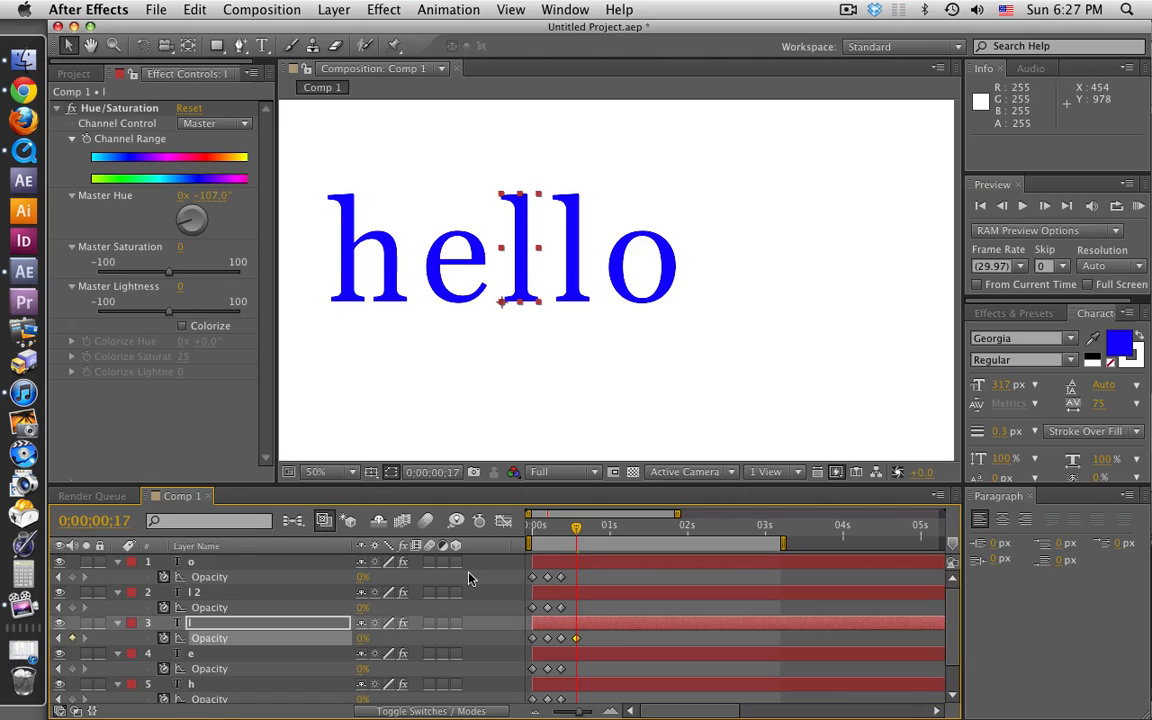
pyautogui.click(364, 608)
pyautogui.write('100')
pyautogui.press('Return')
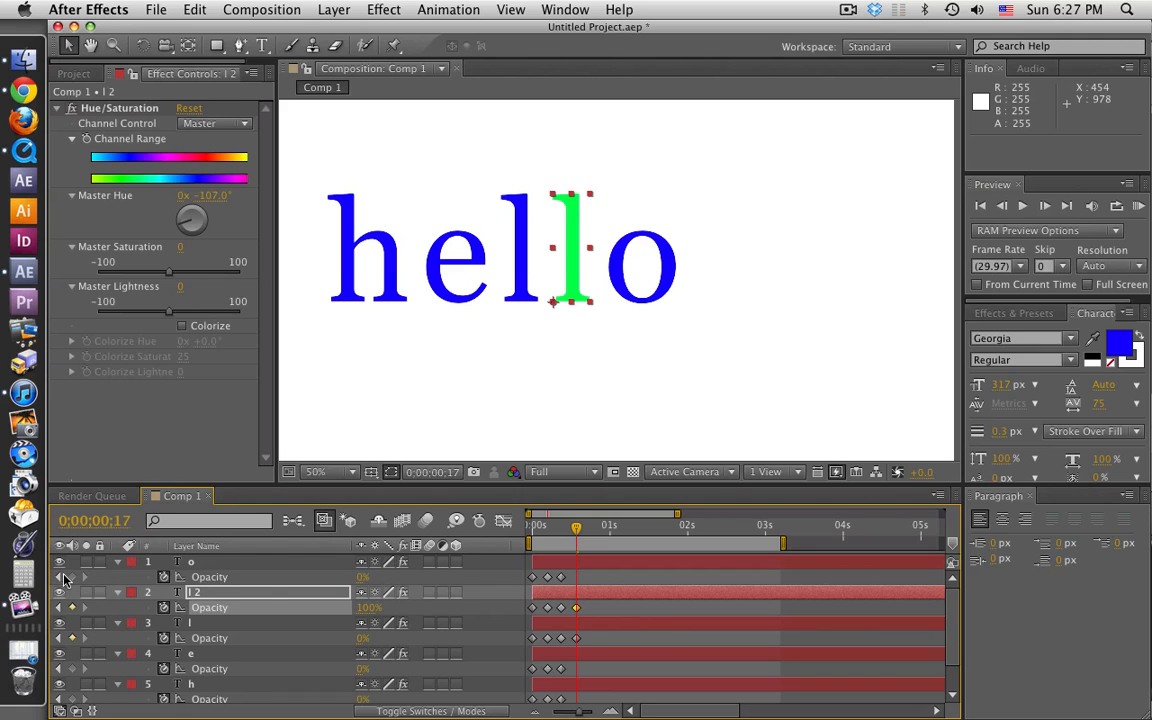
# Step: Add Opacity keyframes at 0;00;00;17 to the o, e and h layers, keeping their value of 0%
pyautogui.click(72, 577)
pyautogui.scroll(-2, 229, 609)
pyautogui.scroll(-1, 218, 620)
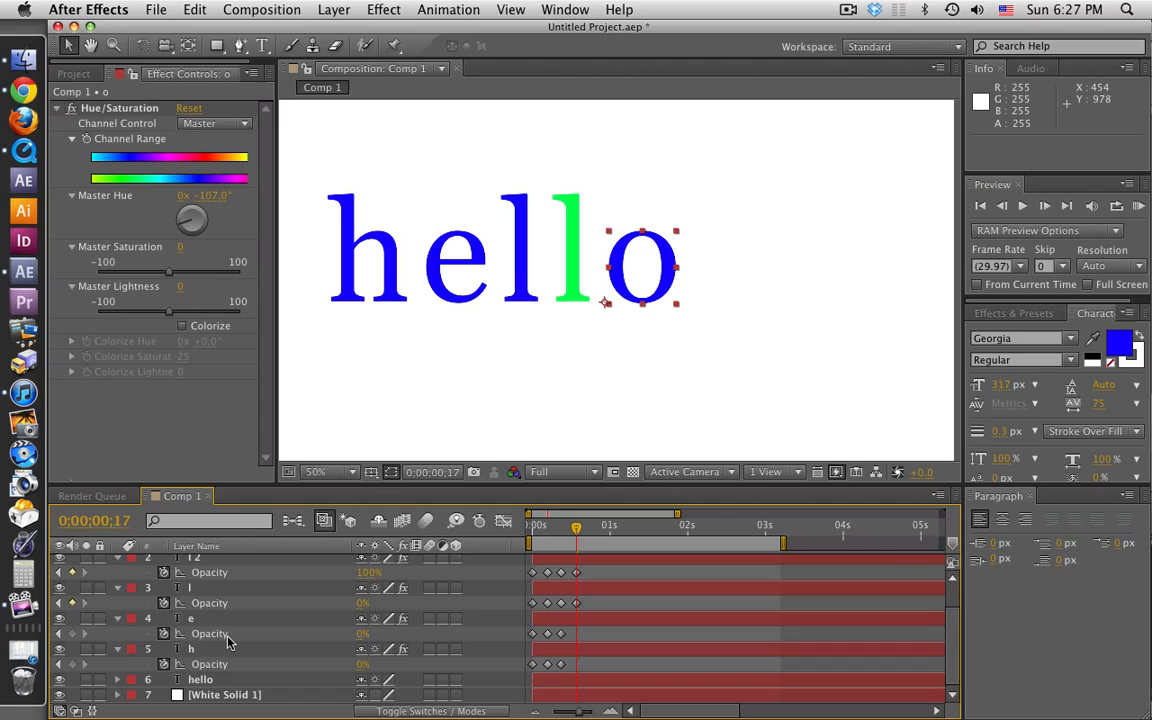
pyautogui.click(72, 634)
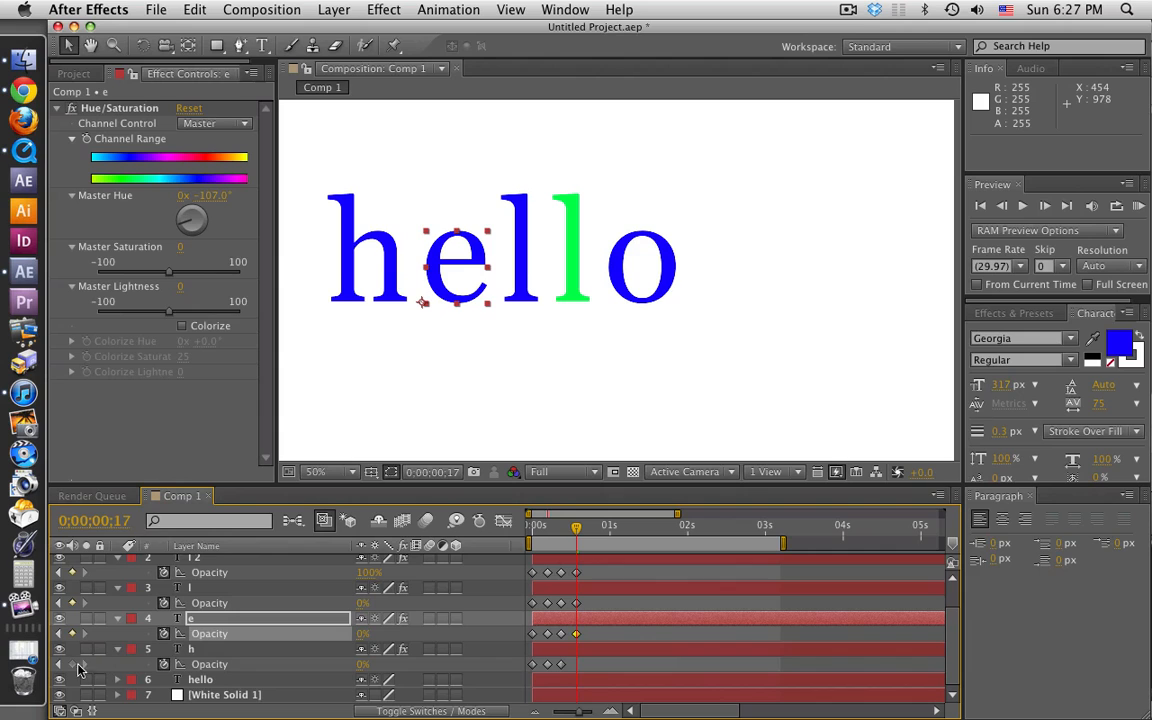
pyautogui.click(72, 664)
# Step: At 0;00;00;23, set the o layer's opacity to 100% and the l 2 layer's opacity to 0%
pyautogui.scroll(2, 481, 570)
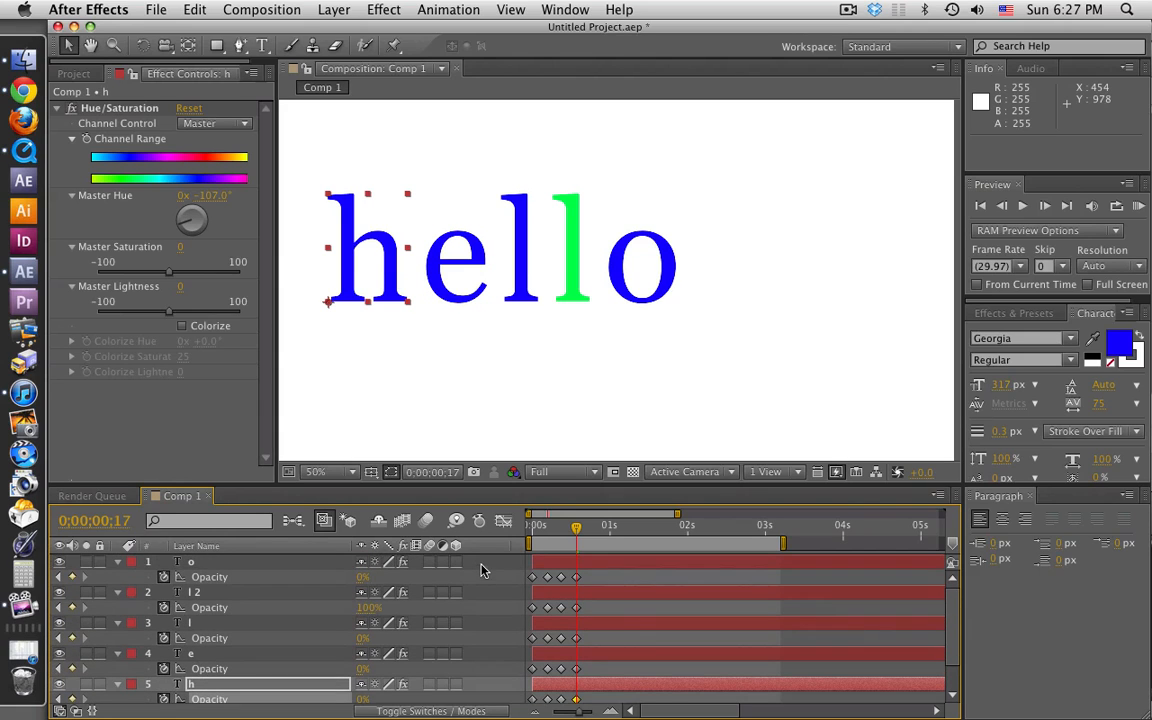
pyautogui.moveTo(576, 527); pyautogui.dragTo(591, 530)
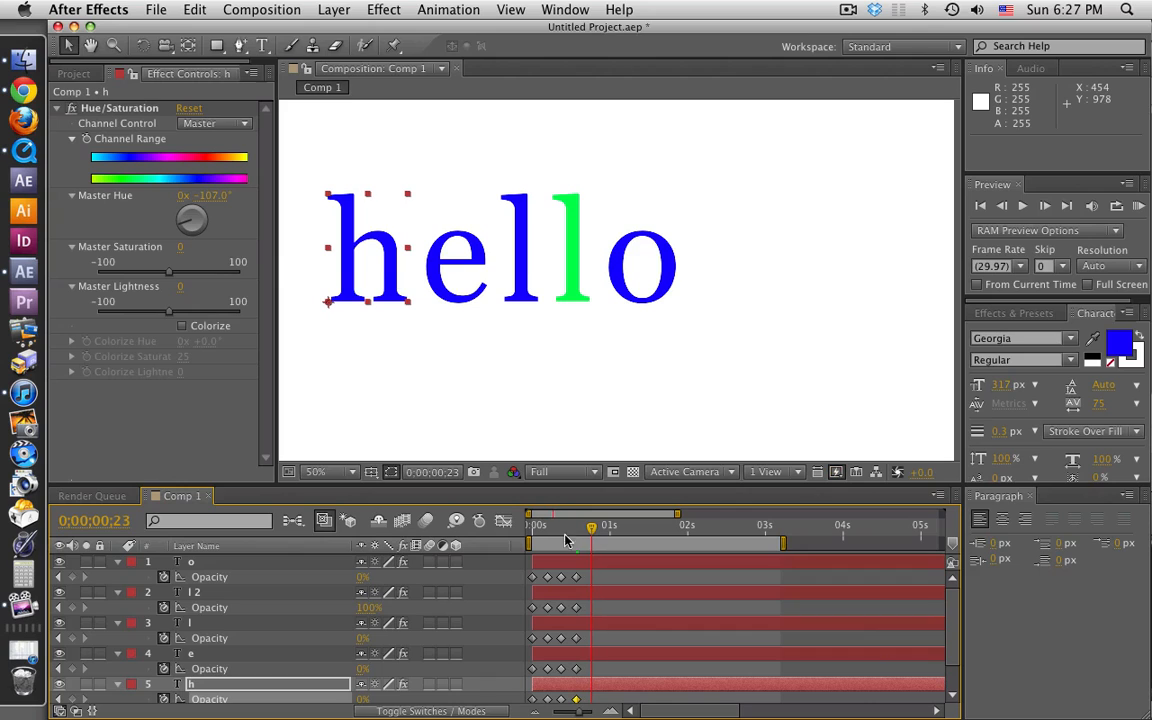
pyautogui.click(362, 577)
pyautogui.write('1')
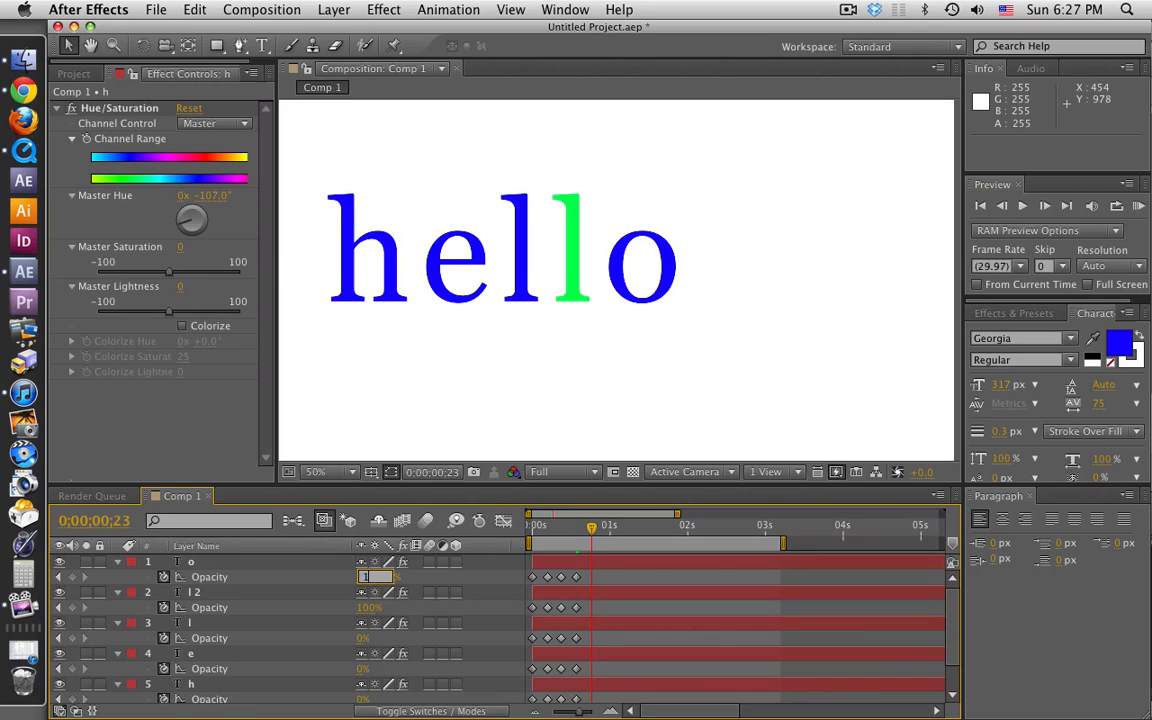
pyautogui.write('00')
pyautogui.press('Return')
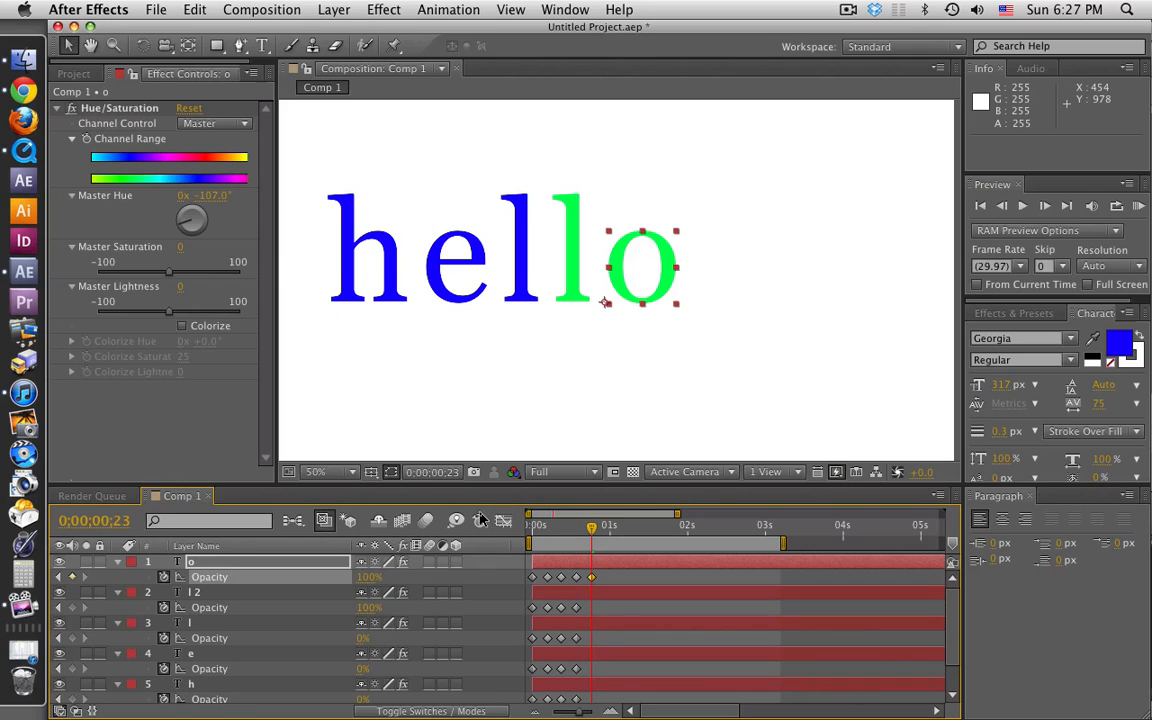
pyautogui.click(368, 609)
pyautogui.write('0')
pyautogui.press('Return')
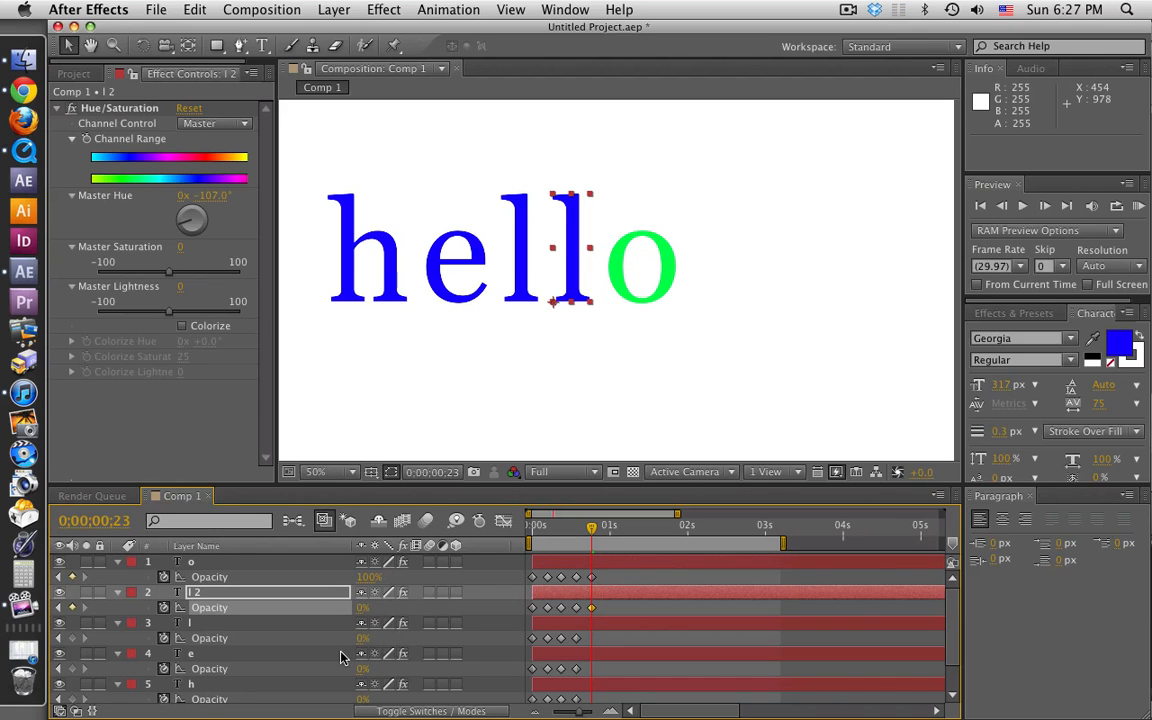
# Step: Add Opacity keyframes at 0;00;00;23 to the l, e and h layers, keeping their value of 0%
pyautogui.scroll(-3, 340, 656)
pyautogui.click(72, 603)
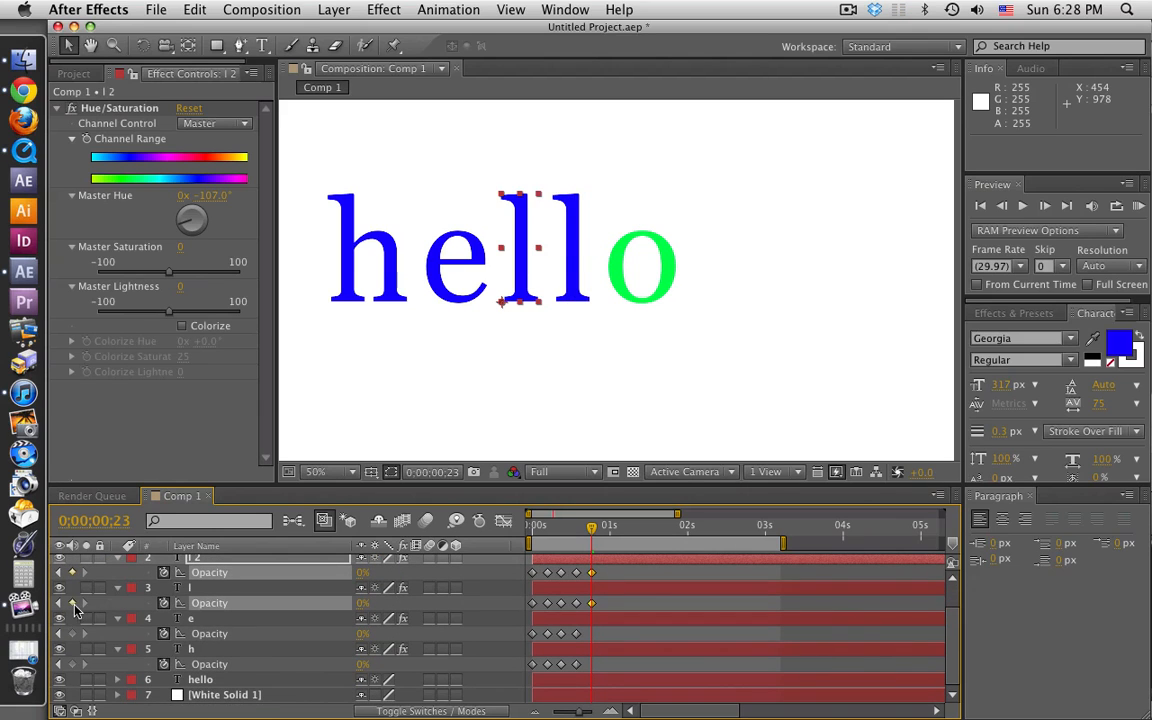
pyautogui.click(72, 633)
pyautogui.click(72, 664)
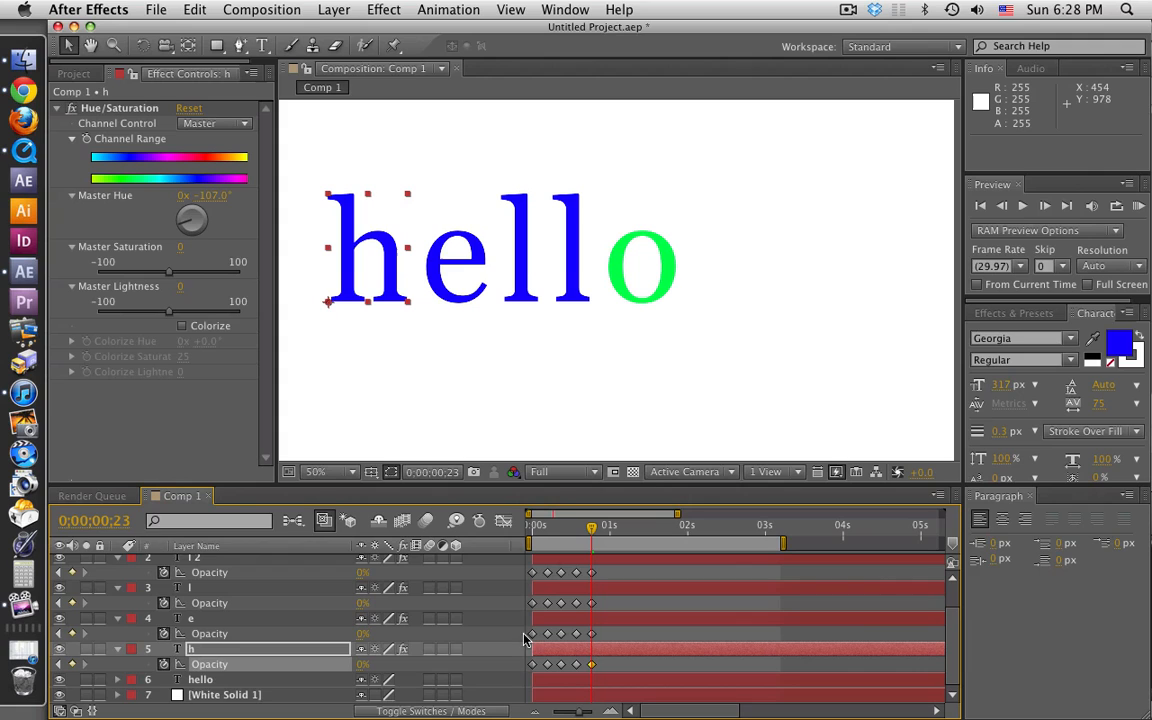
pyautogui.click(613, 647)
# Step: Shorten the work area to end at about one second, play a RAM preview, and scrub to 0;00;00;07 to check the letter transitions
pyautogui.moveTo(782, 543); pyautogui.dragTo(606, 543)
pyautogui.press('KP_0')
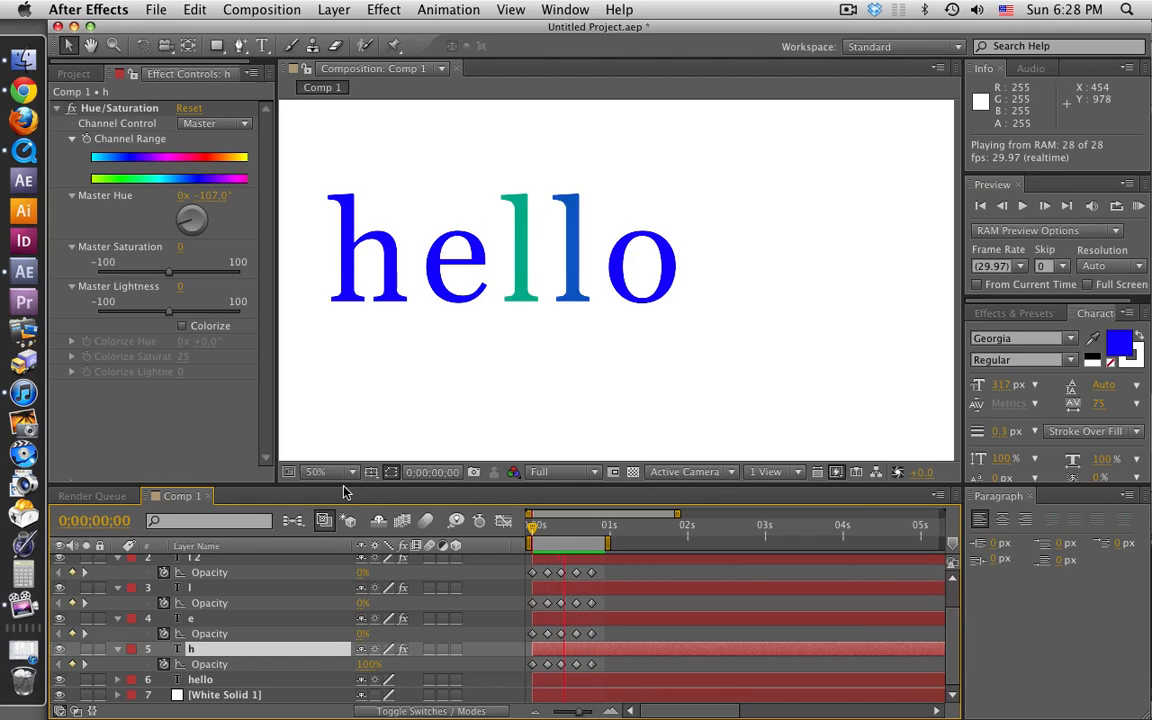
pyautogui.press('space')
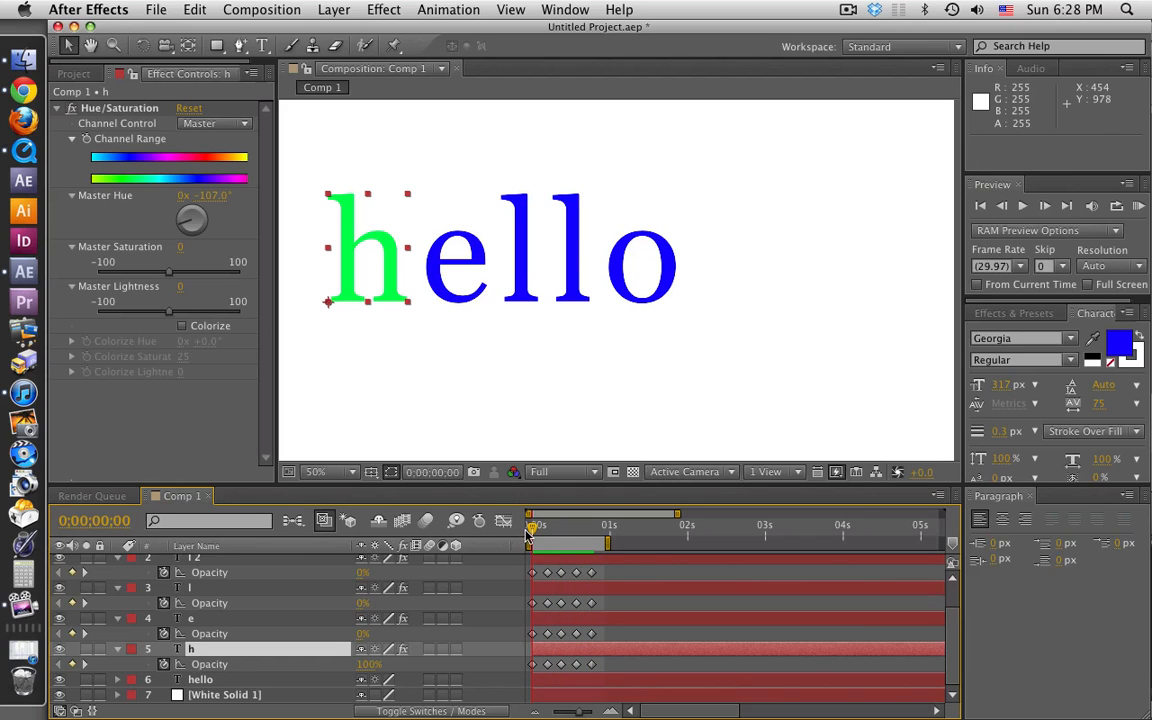
pyautogui.moveTo(533, 531); pyautogui.dragTo(551, 531)
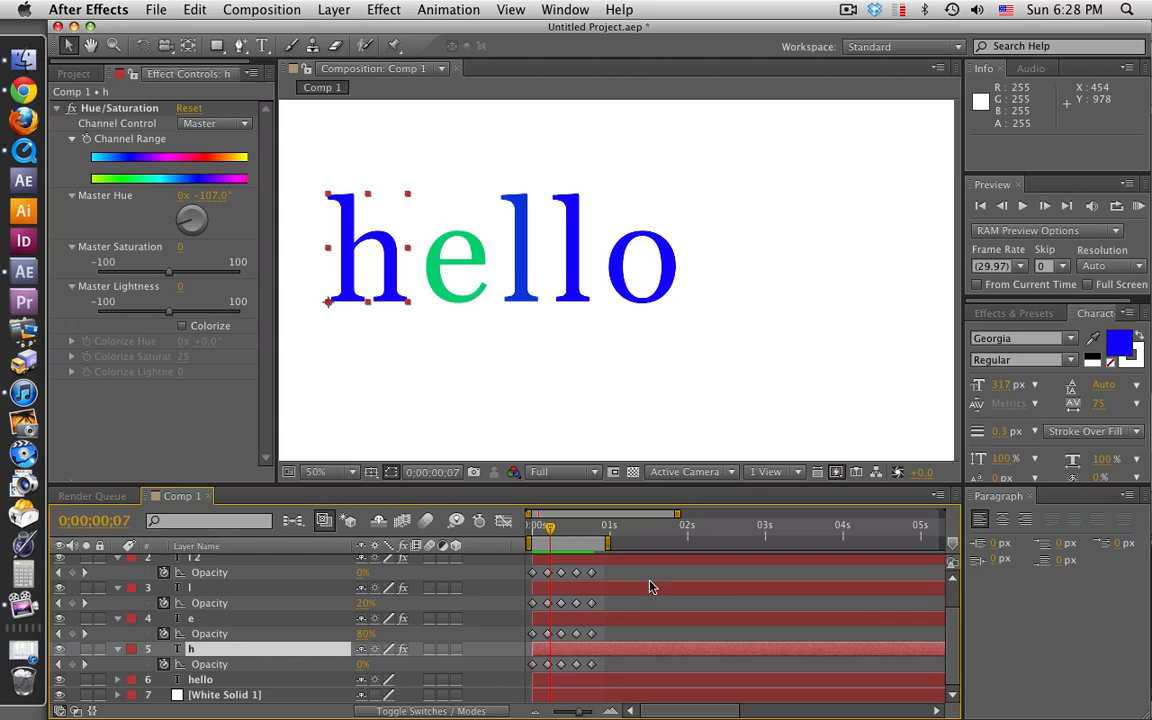
# Step: Select all Opacity keyframes of the five letter layers and convert them to hold keyframes
pyautogui.scroll(2, 728, 605)
pyautogui.scroll(-2, 728, 602)
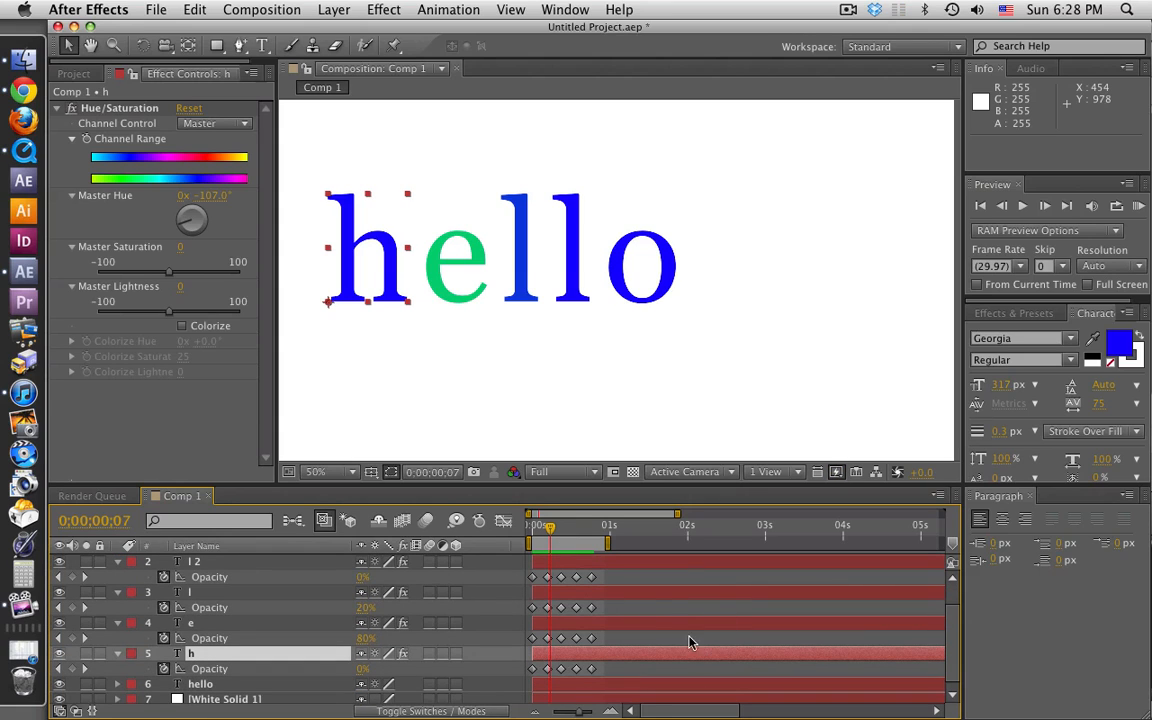
pyautogui.scroll(-1, 654, 623)
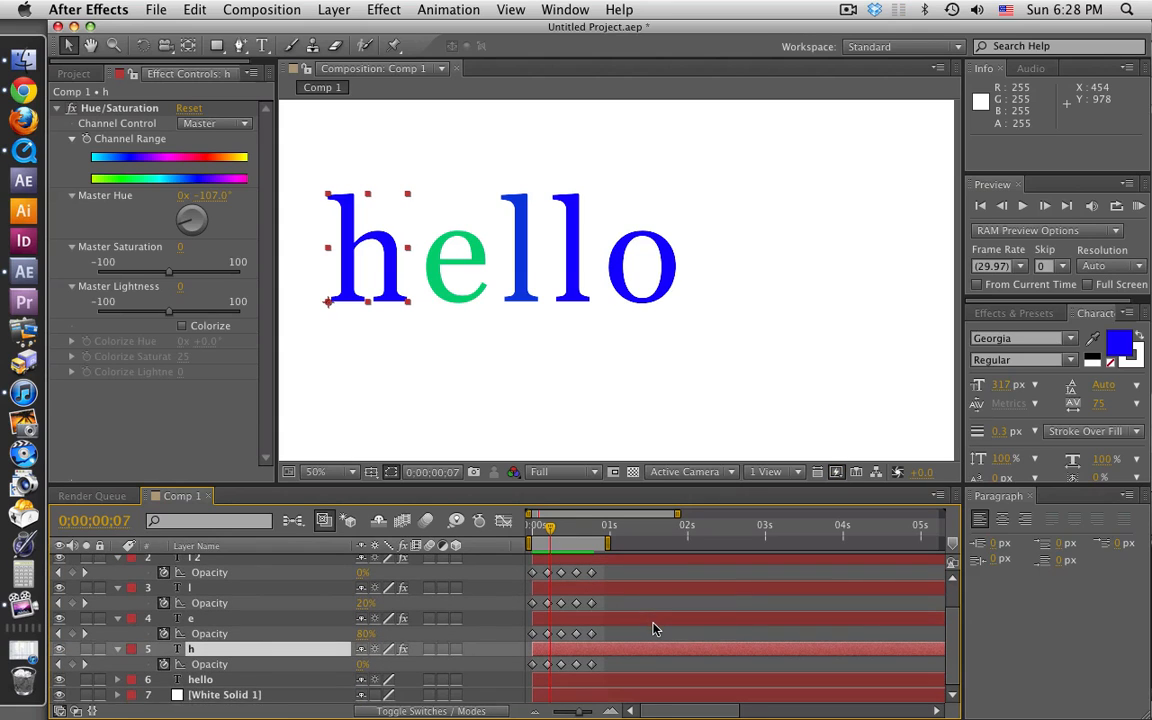
pyautogui.click(612, 667)
pyautogui.moveTo(585, 668); pyautogui.dragTo(530, 566)
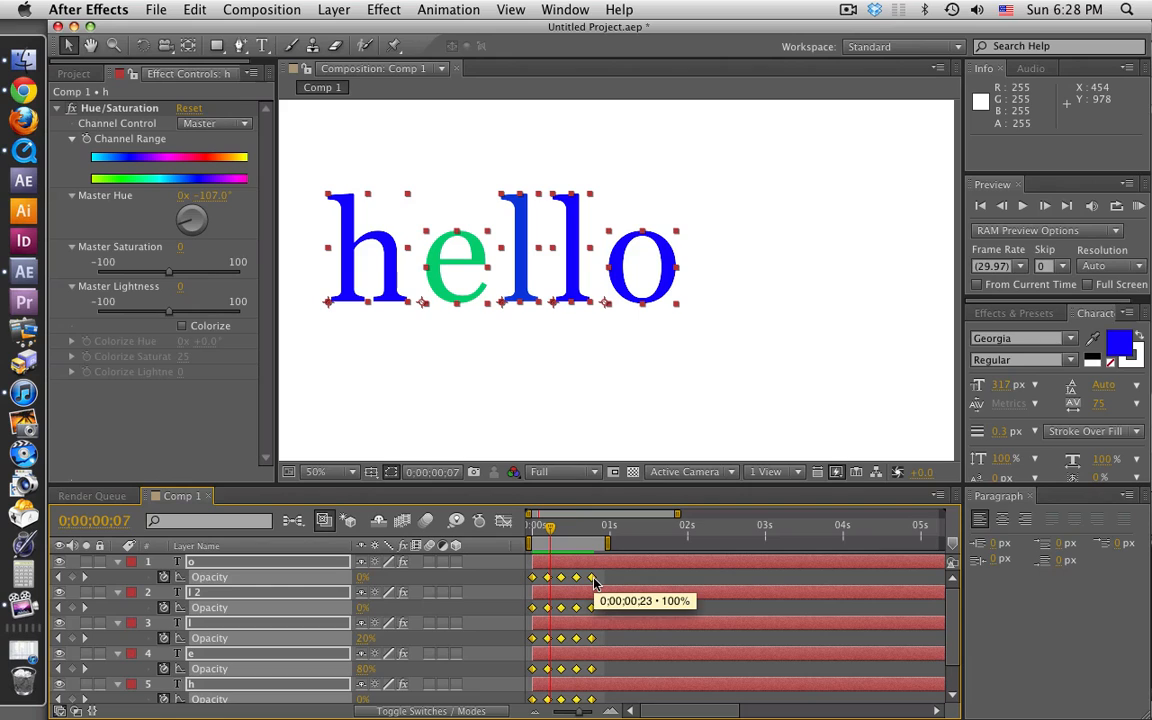
pyautogui.rightClick(593, 580)
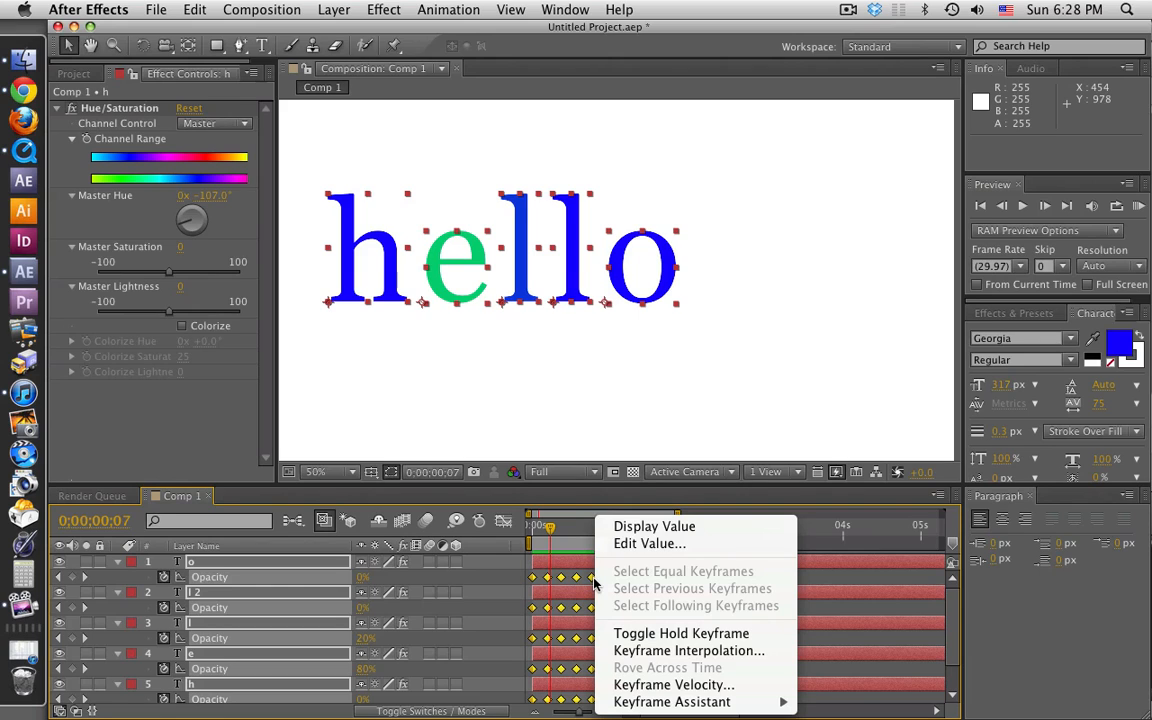
pyautogui.click(658, 636)
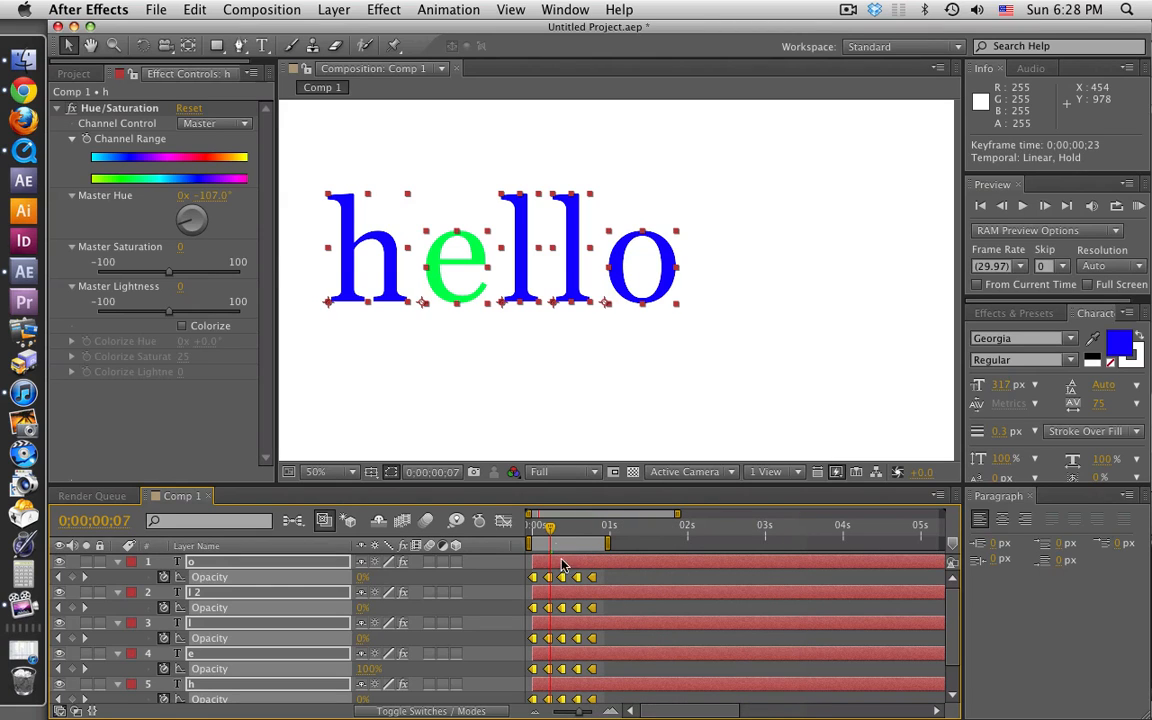
# Step: Return to 0;00;00;00, deselect the layers, and preview the letter-by-letter color animation
pyautogui.moveTo(552, 535)
pyautogui.mouseDown()
pyautogui.moveTo(588, 538)
pyautogui.moveTo(531, 535)
pyautogui.mouseUp()
pyautogui.click(711, 608)
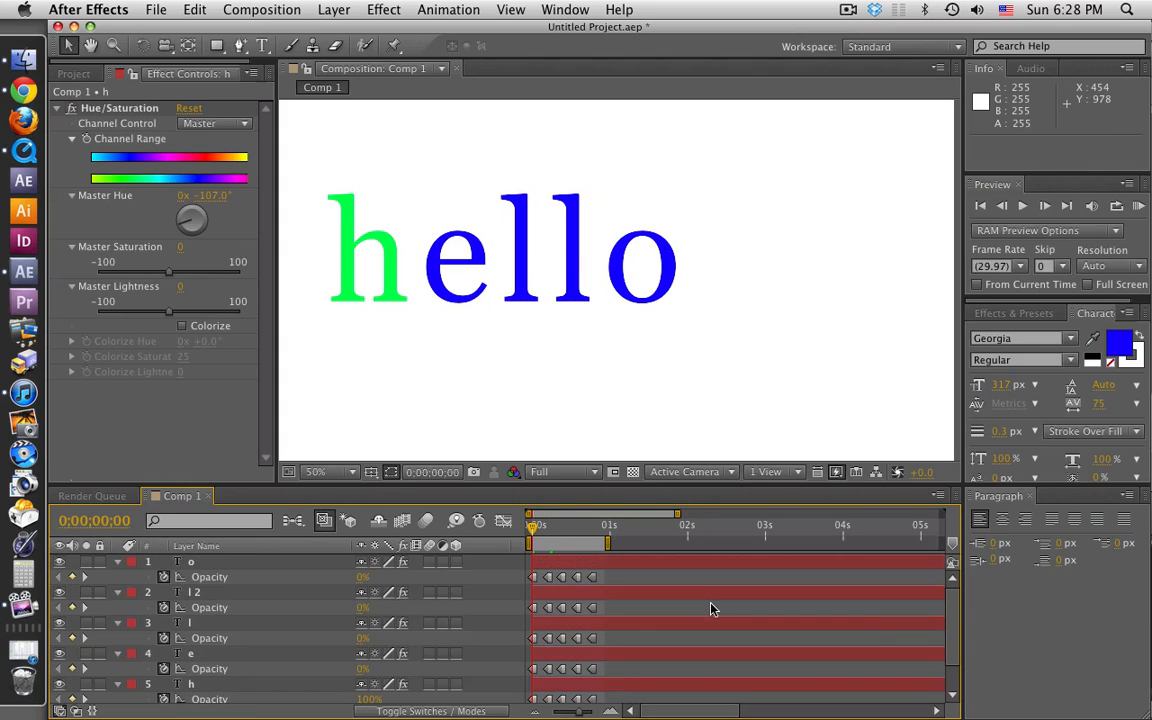
pyautogui.press('space')
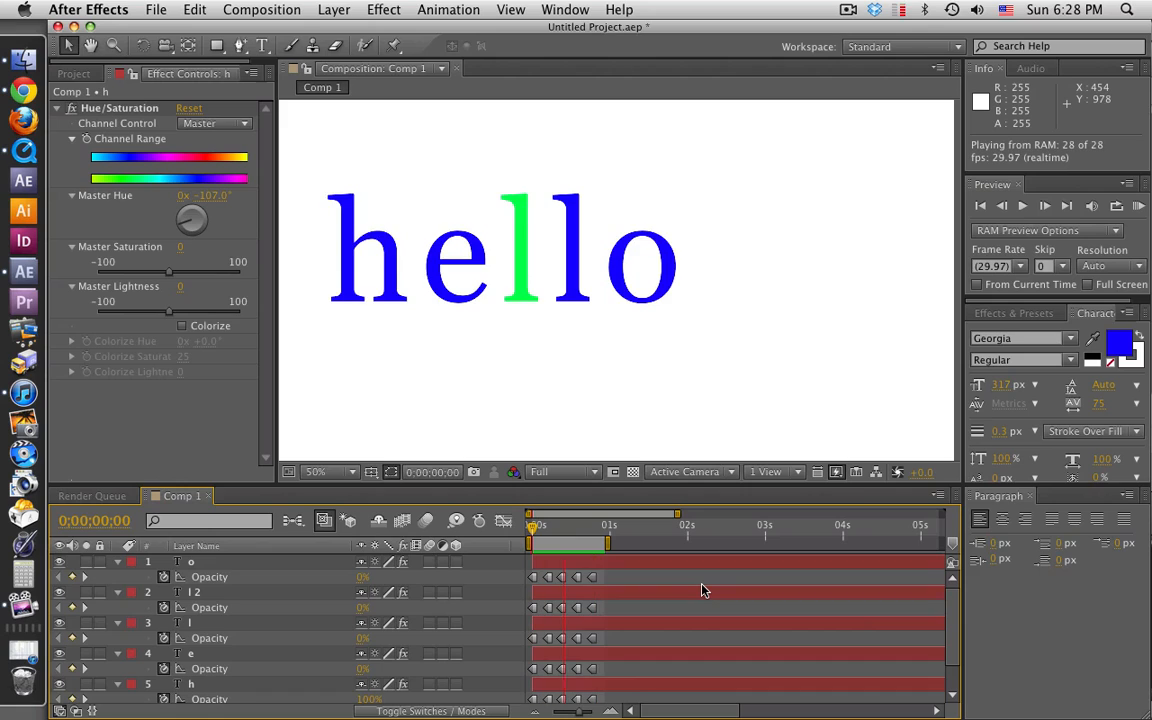
pyautogui.press('space')
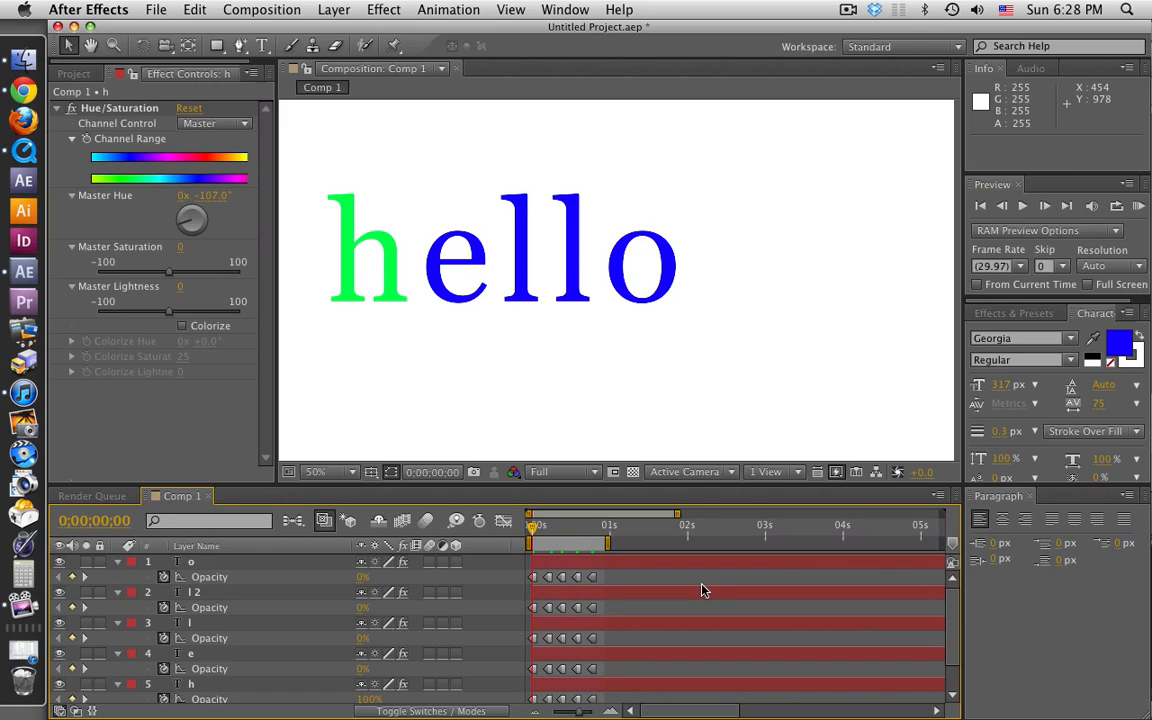